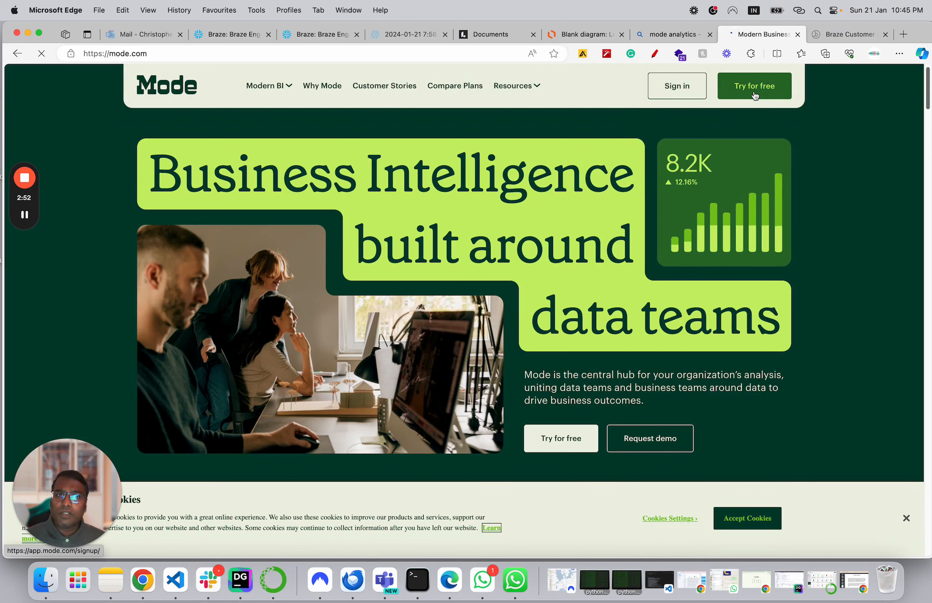
# Step: Sign in to Mode from its home page and dismiss the browser's high memory usage alert
pyautogui.click(676, 93)
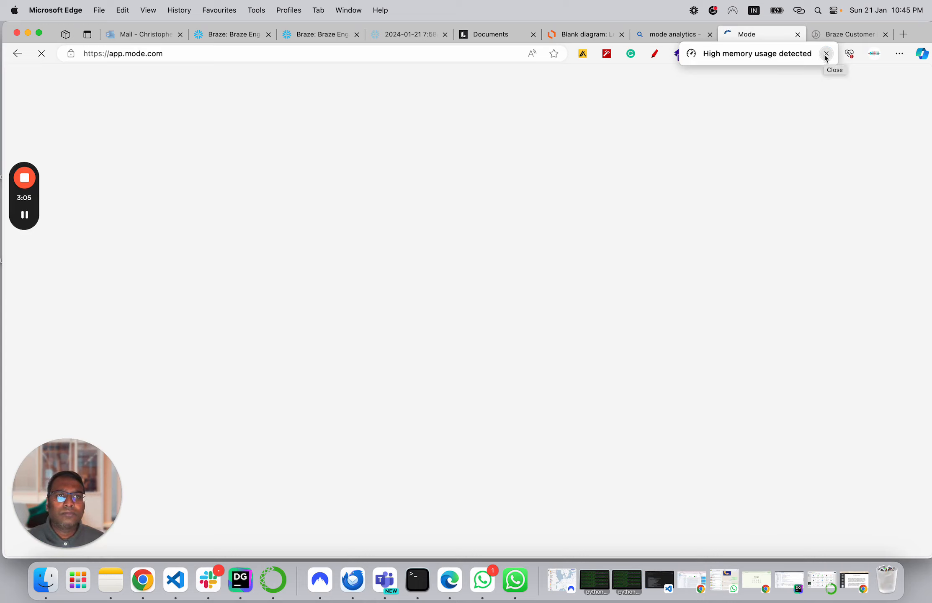
pyautogui.click(825, 55)
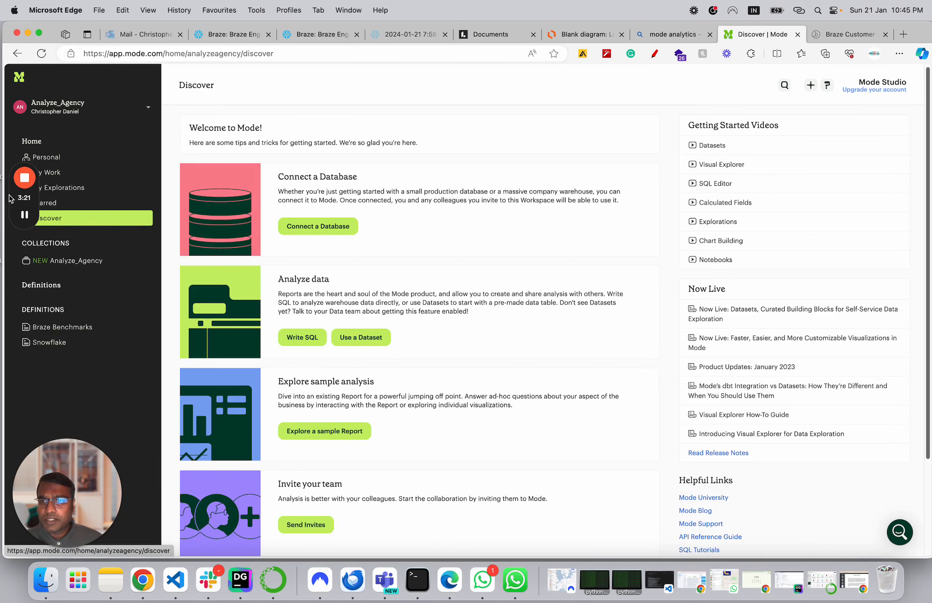
pyautogui.moveTo(14, 199)
pyautogui.moveTo(14, 199); pyautogui.dragTo(894, 373)
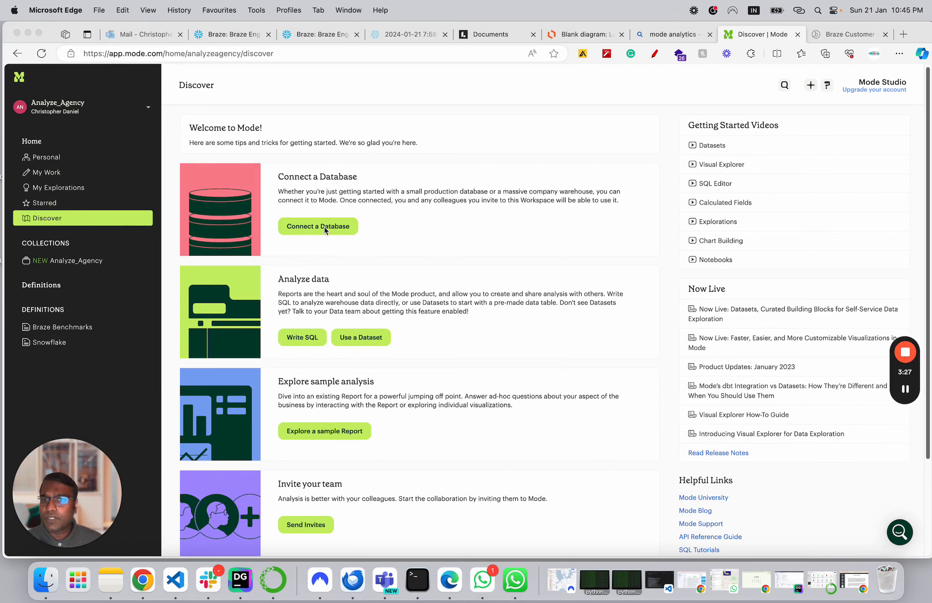
# Step: Start connecting a new database from Mode's Discover page
pyautogui.doubleClick(146, 109)
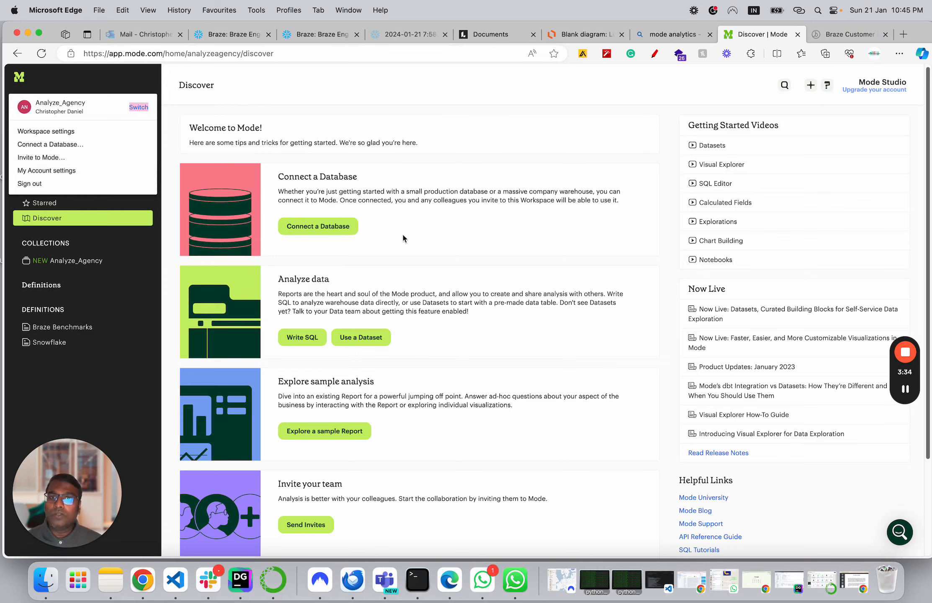
pyautogui.click(330, 230)
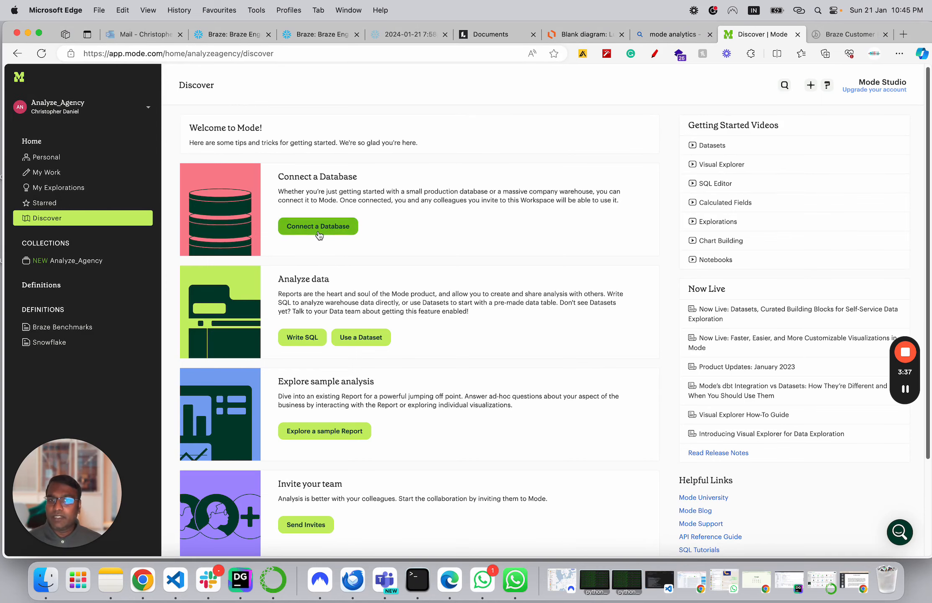
pyautogui.click(319, 233)
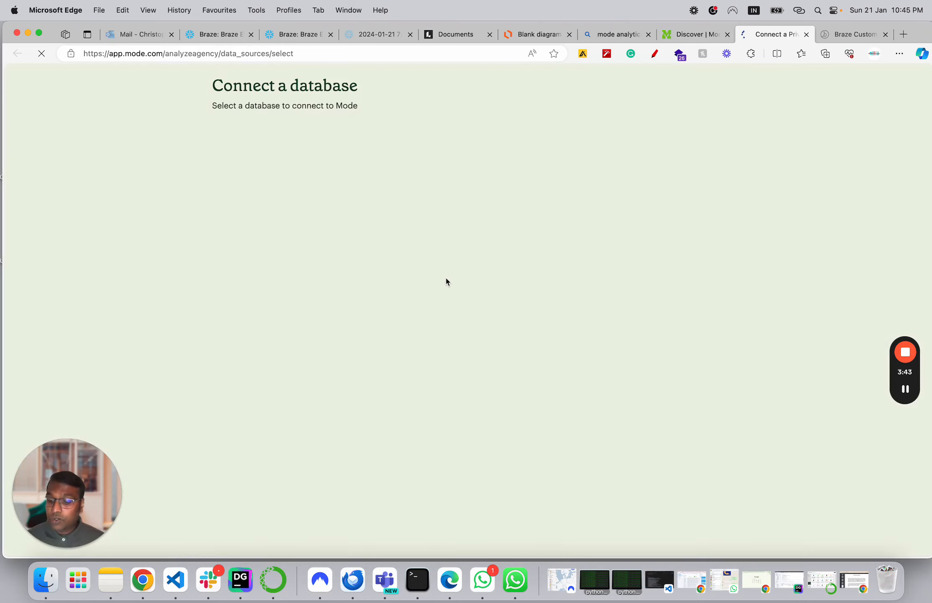
pyautogui.hotkey('ctrl', 'shift', 'd')
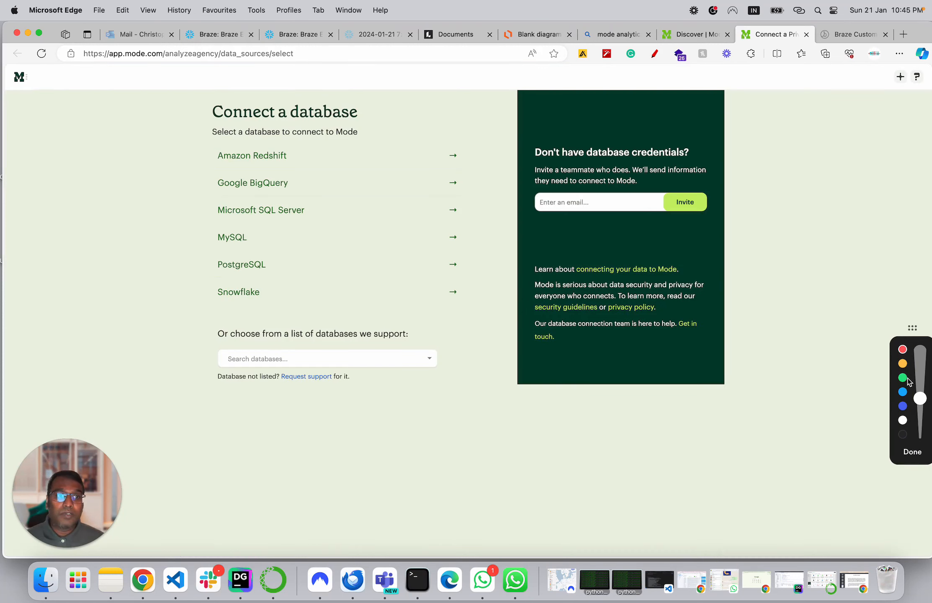
pyautogui.click(904, 378)
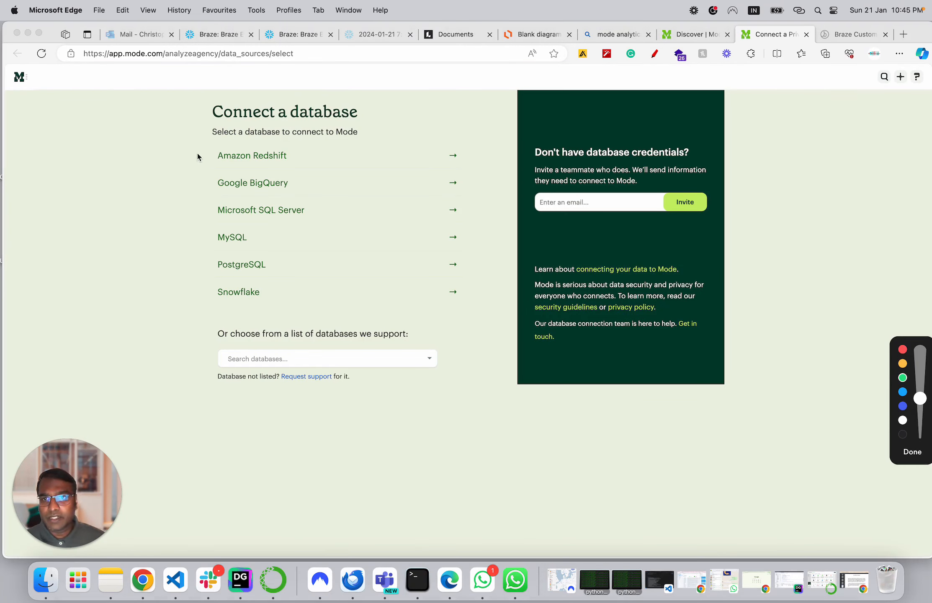
pyautogui.moveTo(198, 156)
pyautogui.mouseDown()
pyautogui.moveTo(293, 143)
pyautogui.moveTo(268, 187)
pyautogui.moveTo(190, 152)
pyautogui.mouseUp()
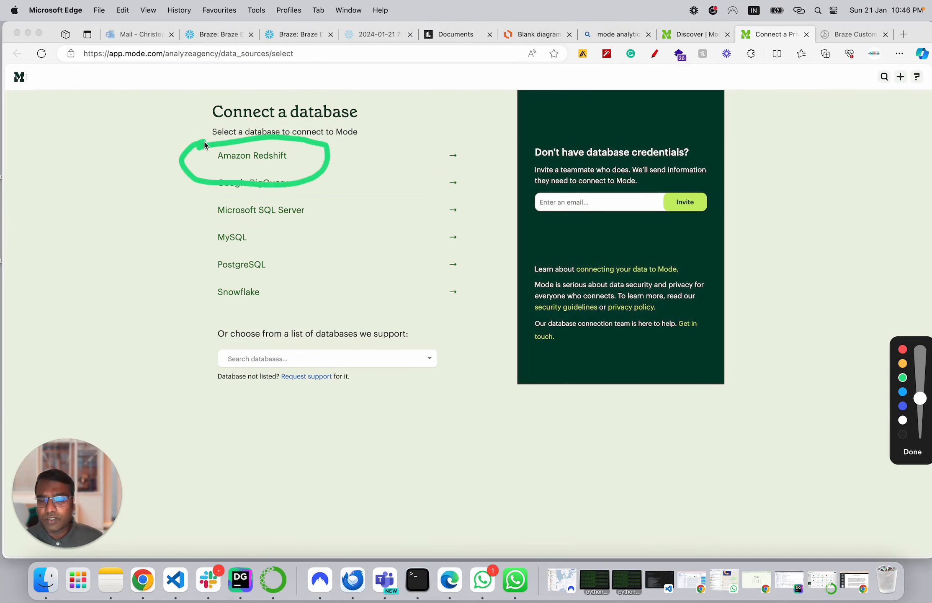
pyautogui.hotkey('ctrl', 'shift', 'd')
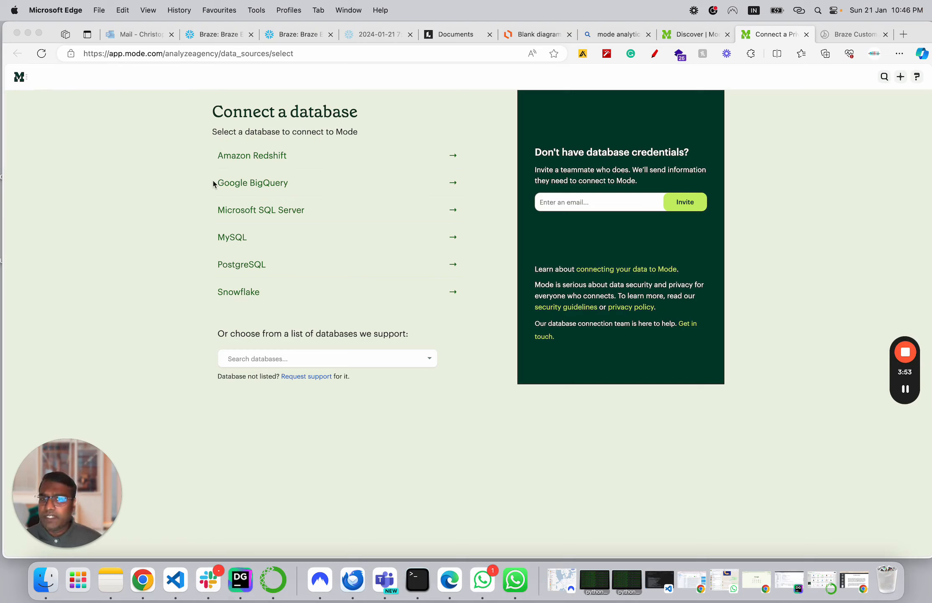
# Step: Choose Snowflake as the database and set the display name to "Braze Engagement Benchmarks", copied from the Snowflake Marketplace listing's title
pyautogui.click(257, 293)
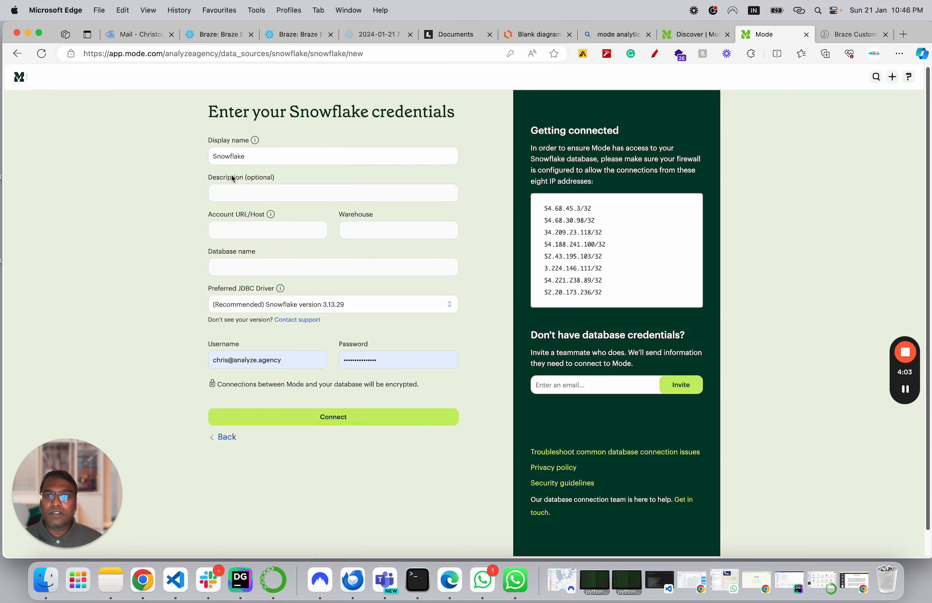
pyautogui.click(260, 155)
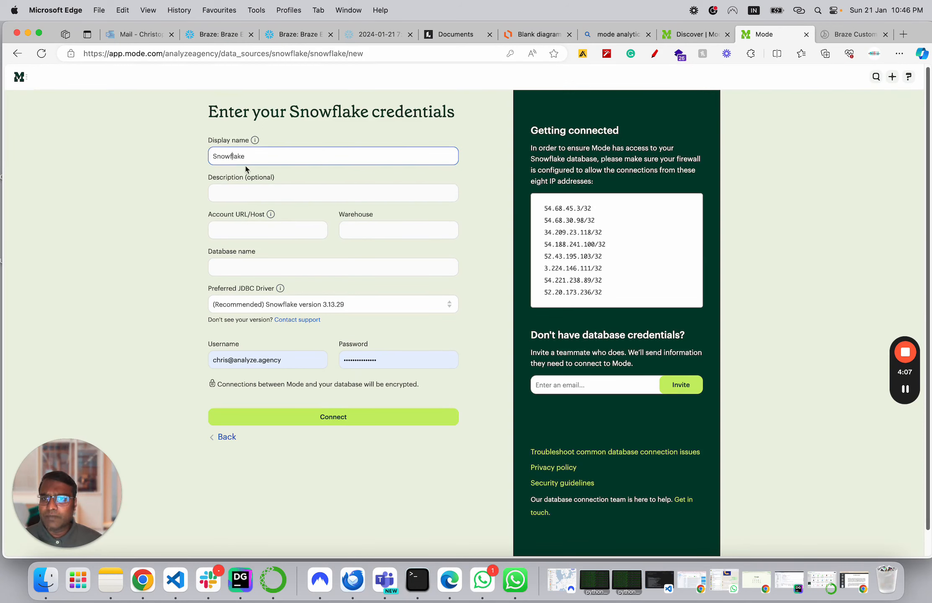
pyautogui.click(220, 34)
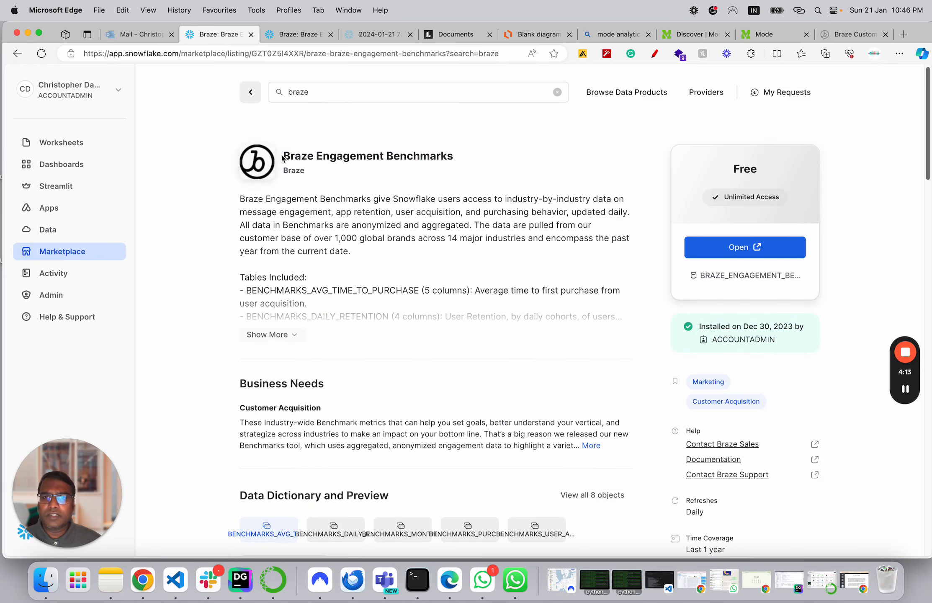
pyautogui.moveTo(285, 156); pyautogui.dragTo(456, 158)
pyautogui.press('super+c')
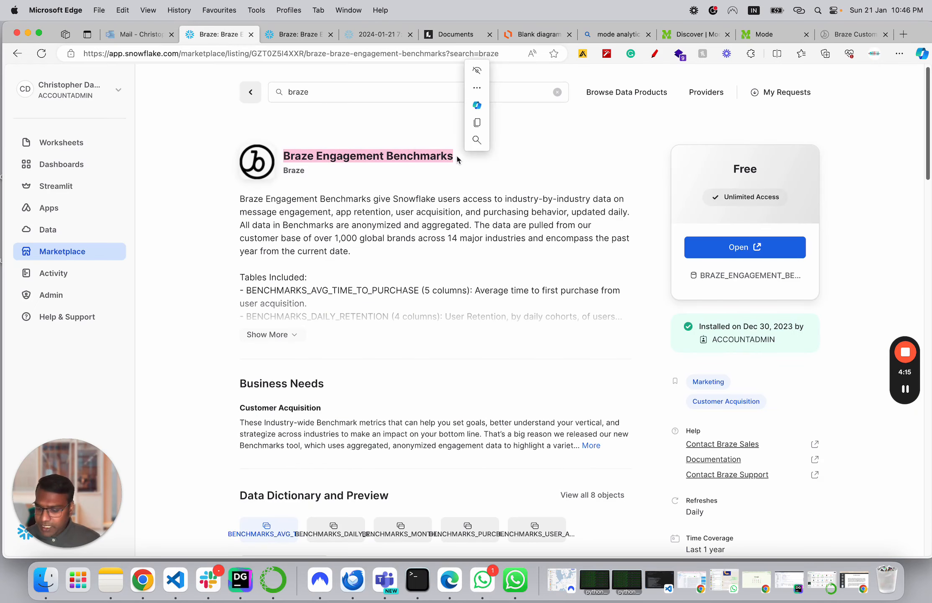
pyautogui.click(761, 37)
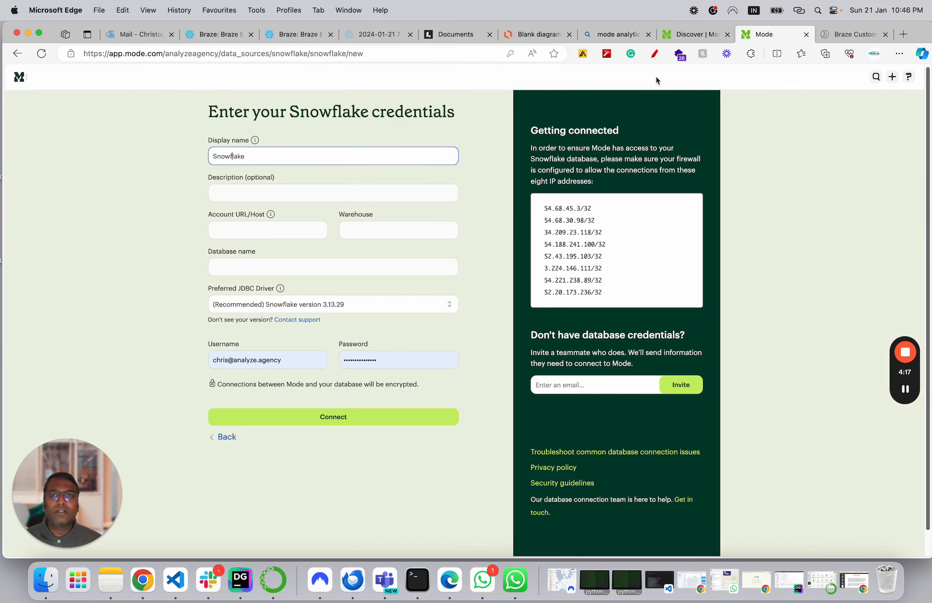
pyautogui.doubleClick(237, 156)
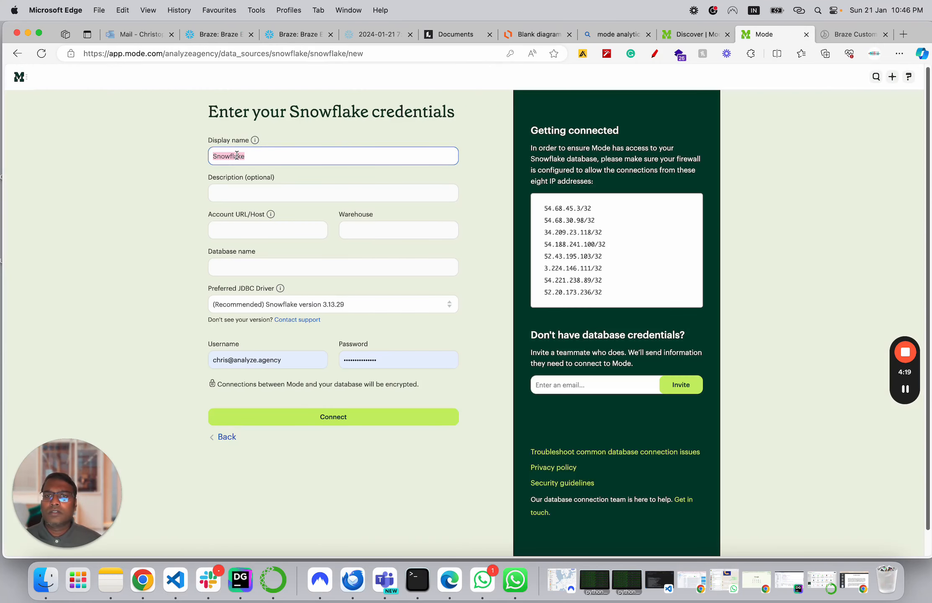
pyautogui.press('super+v')
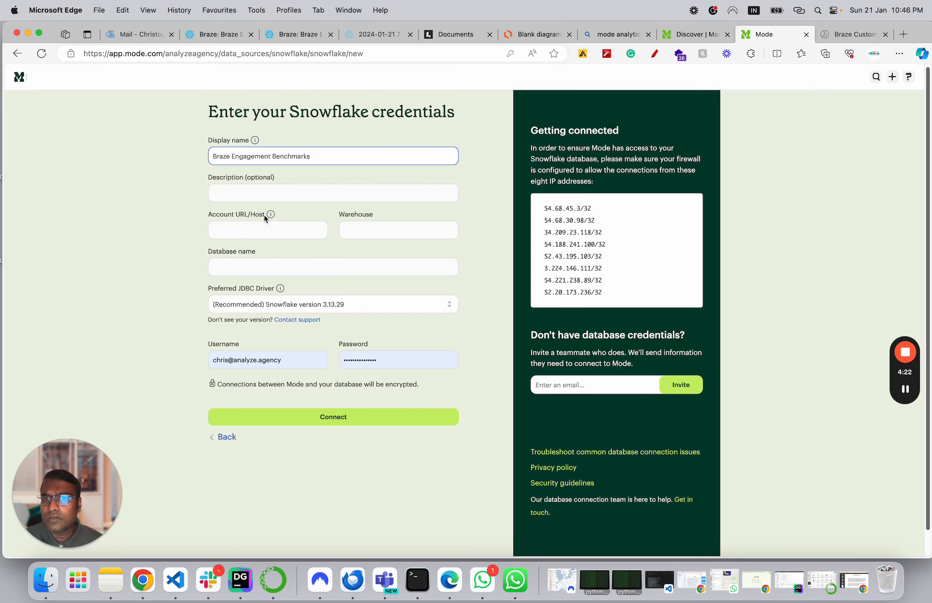
# Step: Switch to Snowflake and copy the current account's URL from its account details
pyautogui.click(292, 39)
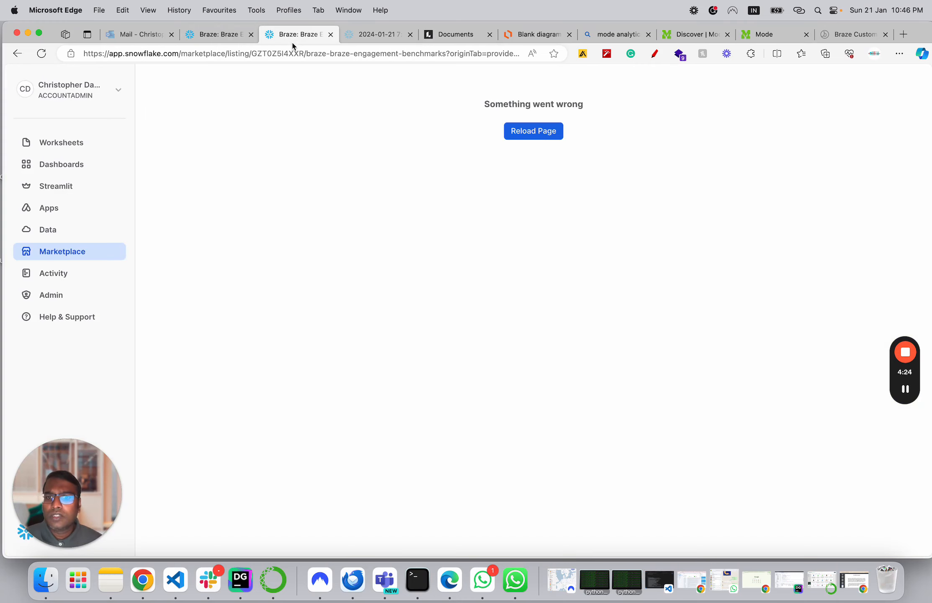
pyautogui.moveTo(47, 440); pyautogui.dragTo(200, 409)
pyautogui.moveTo(376, 425); pyautogui.dragTo(888, 463)
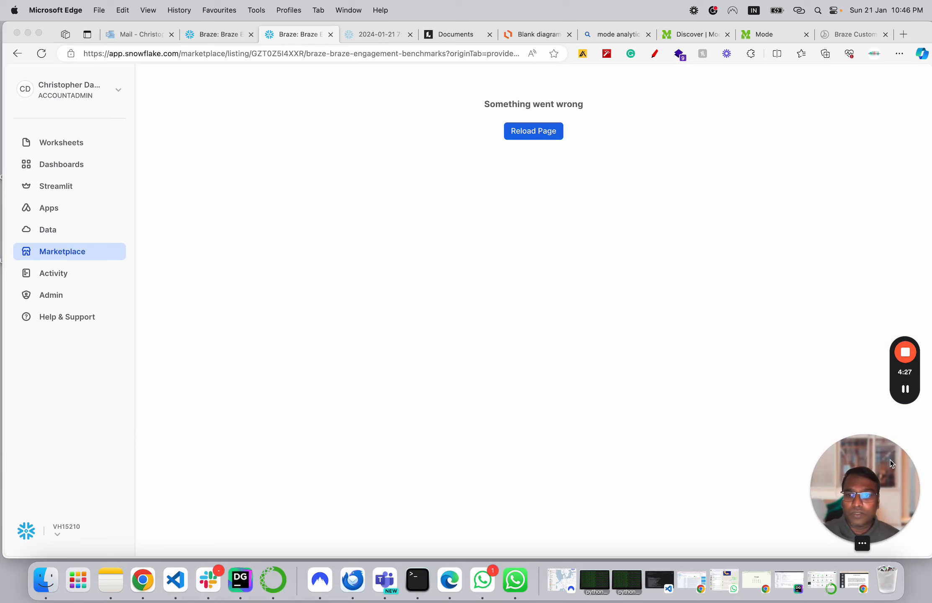
pyautogui.click(57, 539)
pyautogui.click(59, 540)
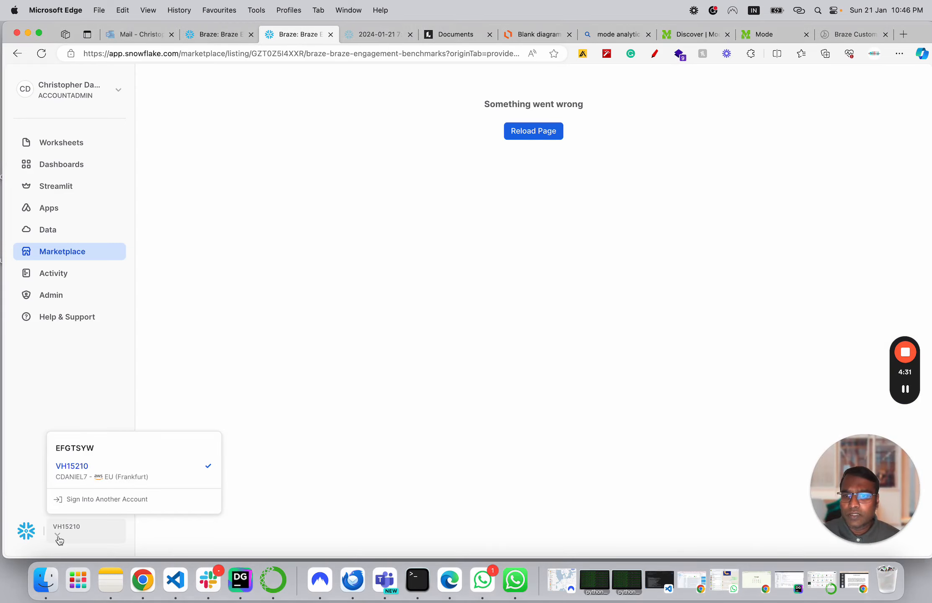
pyautogui.moveTo(94, 474)
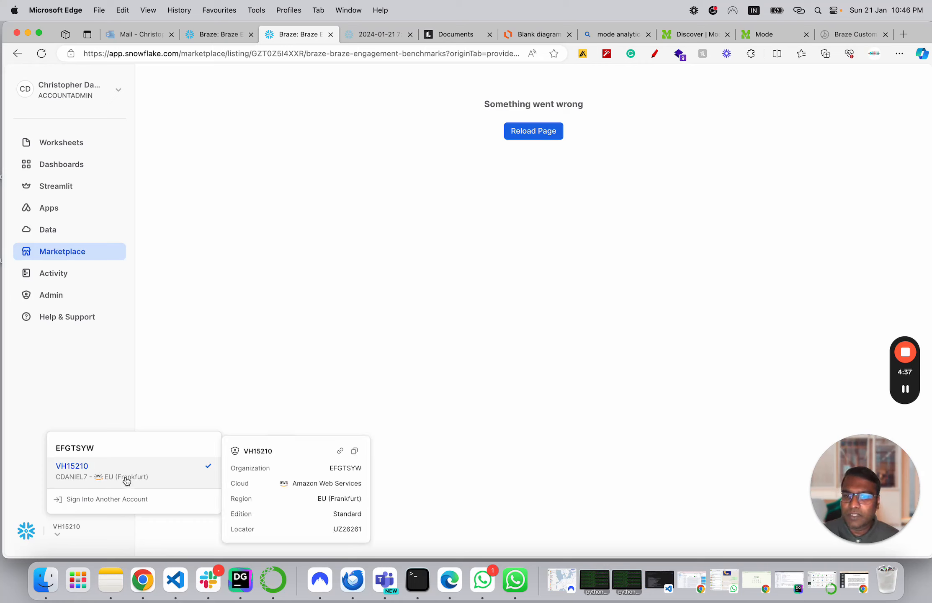
pyautogui.click(340, 453)
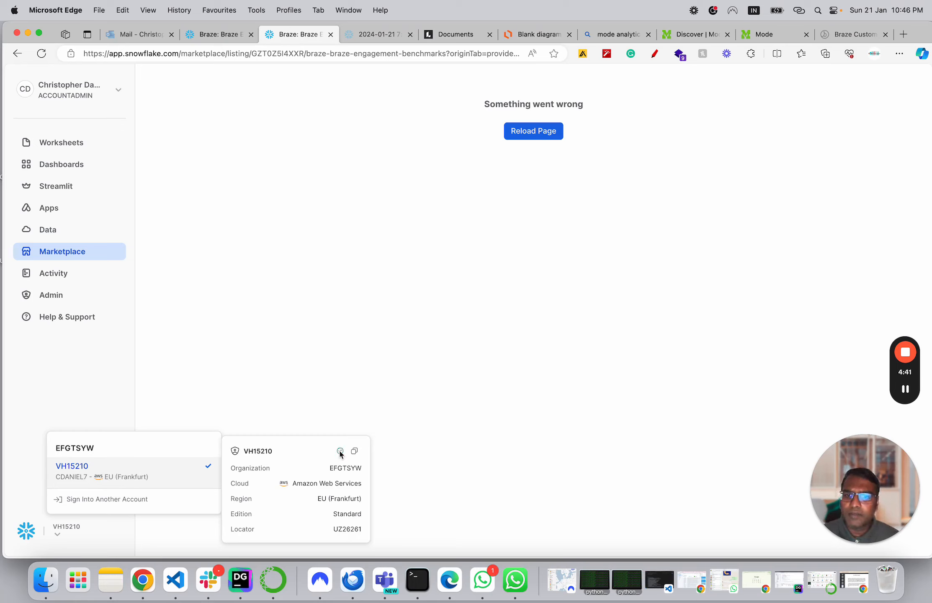
# Step: Paste the copied account URL as the Account URL/Host in Mode's Snowflake credentials form and check its parts
pyautogui.click(773, 40)
pyautogui.click(257, 230)
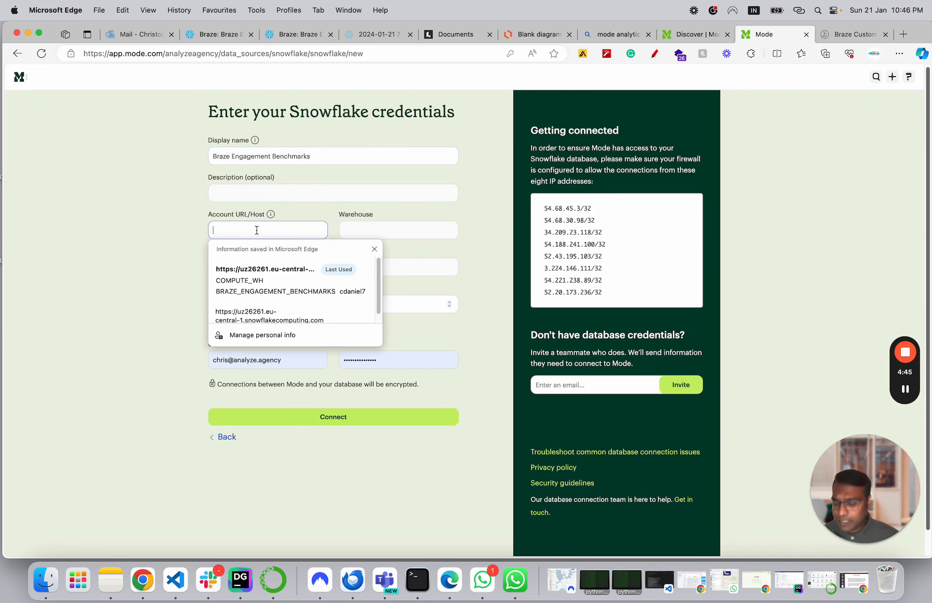
pyautogui.press('super+v')
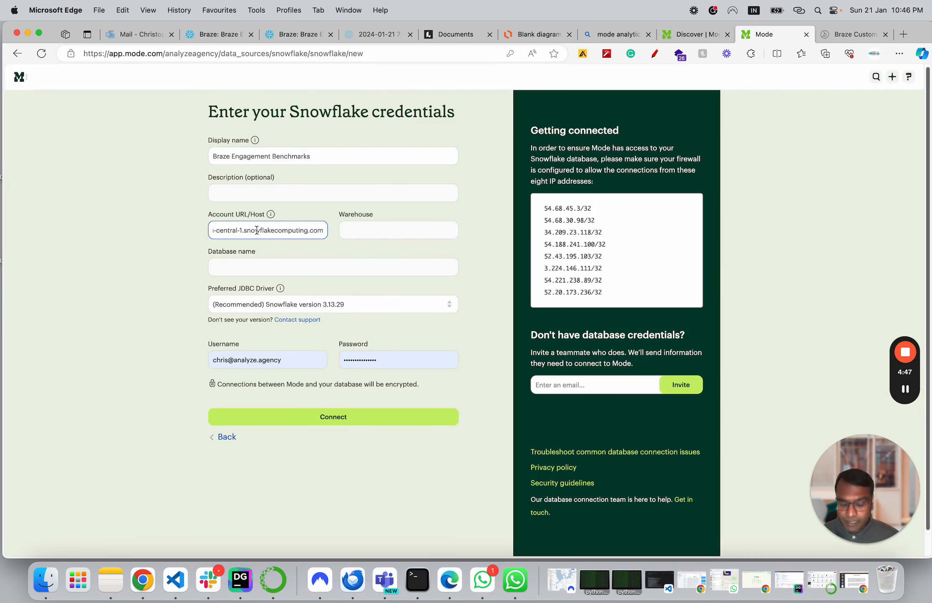
pyautogui.press('super+Left')
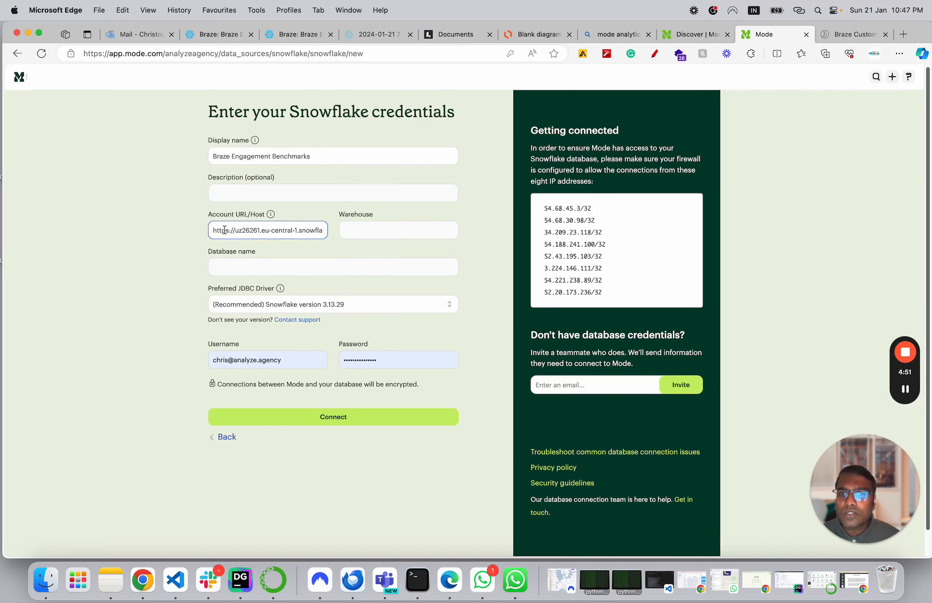
pyautogui.moveTo(234, 231); pyautogui.dragTo(210, 229)
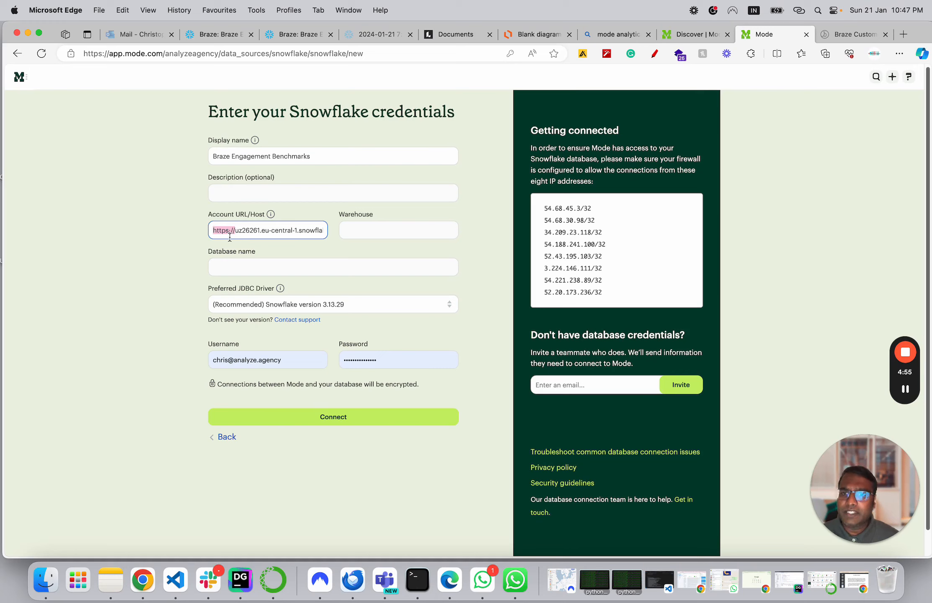
pyautogui.click(250, 235)
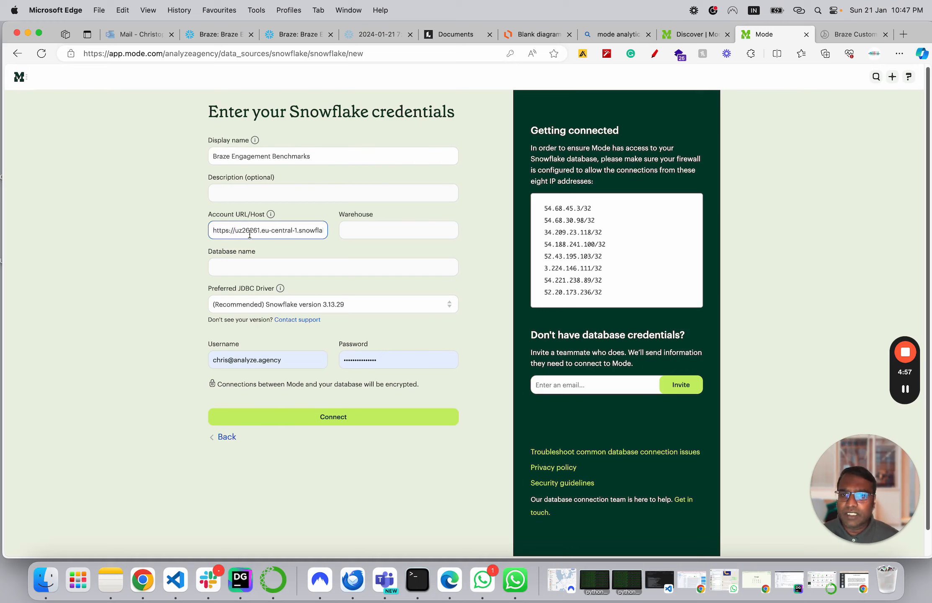
pyautogui.press('super+a')
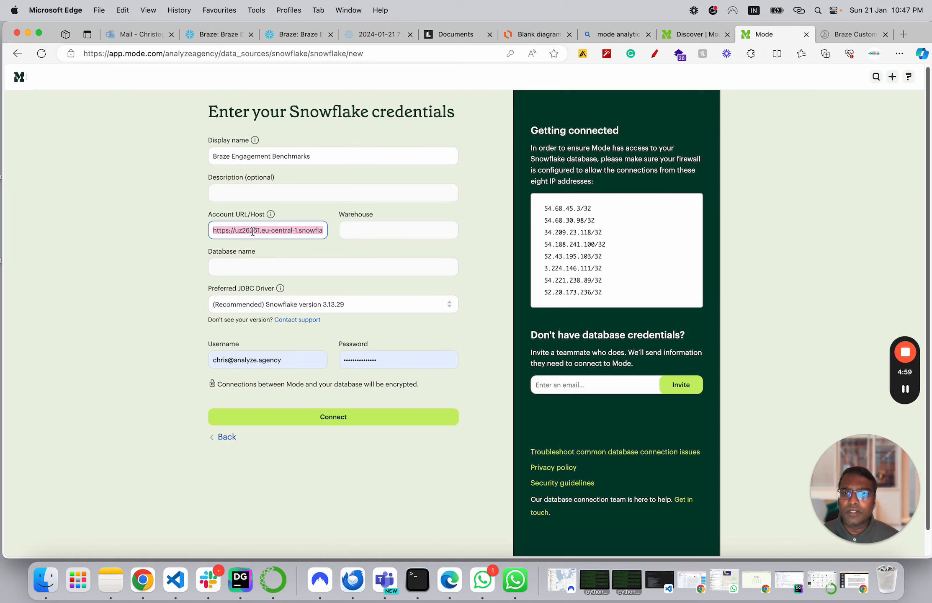
pyautogui.doubleClick(253, 232)
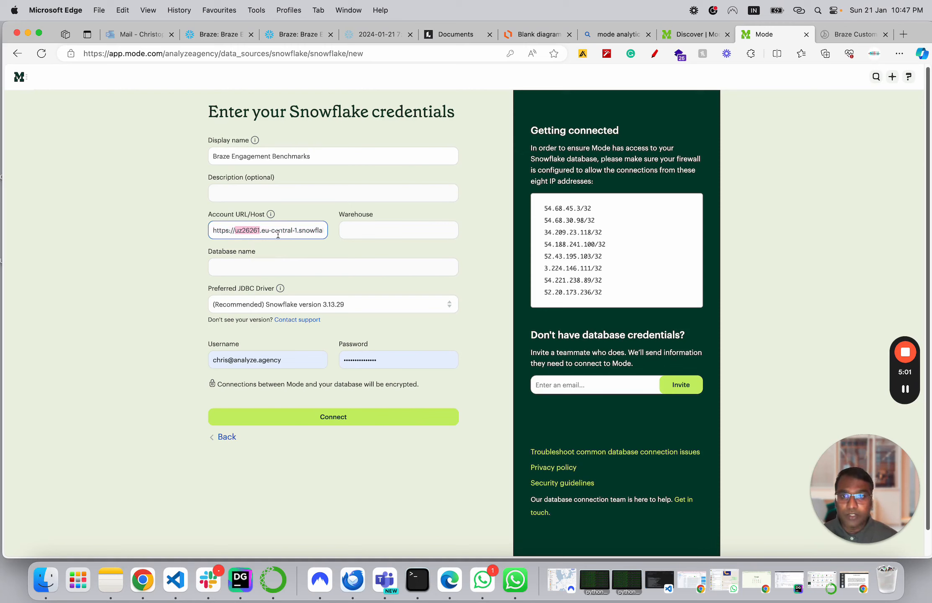
pyautogui.press('super+Right')
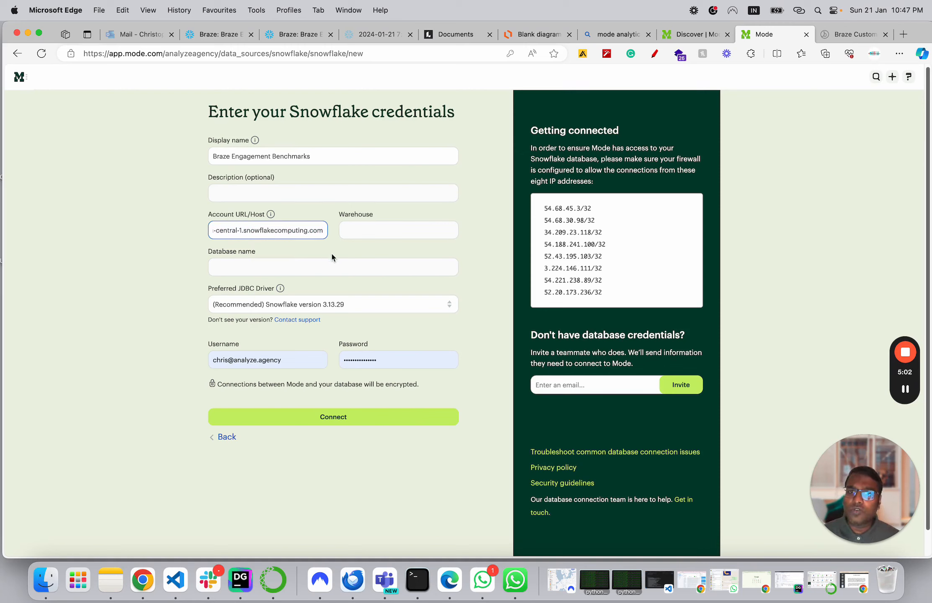
# Step: Switch to Snowflake and look up the available warehouses in the 2024-01-21 8:18pm worksheet
pyautogui.click(352, 235)
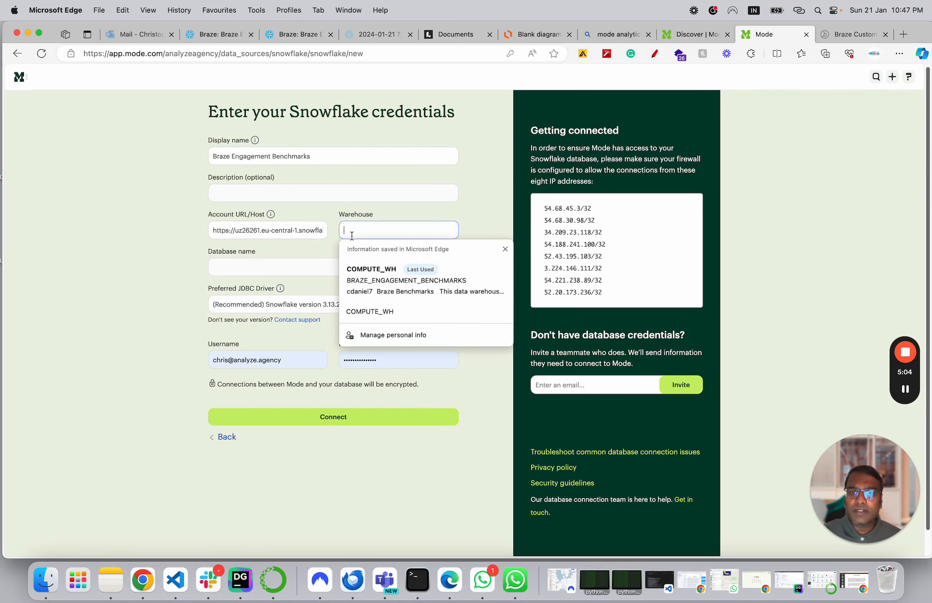
pyautogui.click(285, 38)
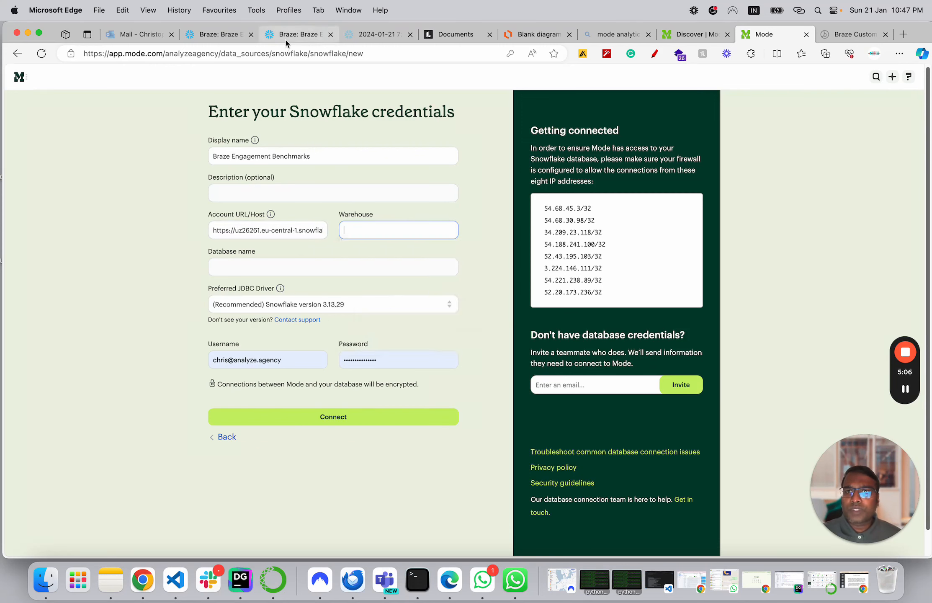
pyautogui.click(62, 142)
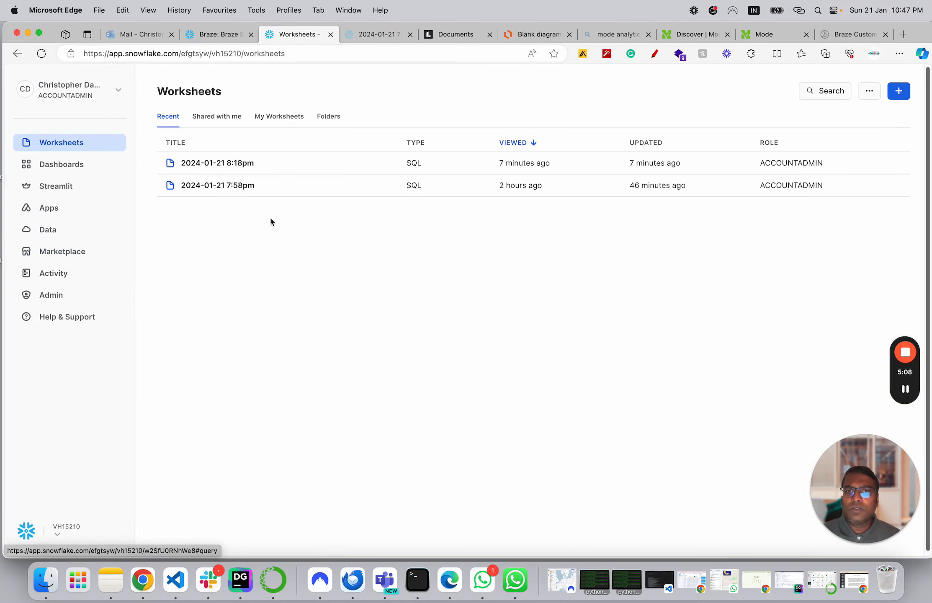
pyautogui.click(230, 168)
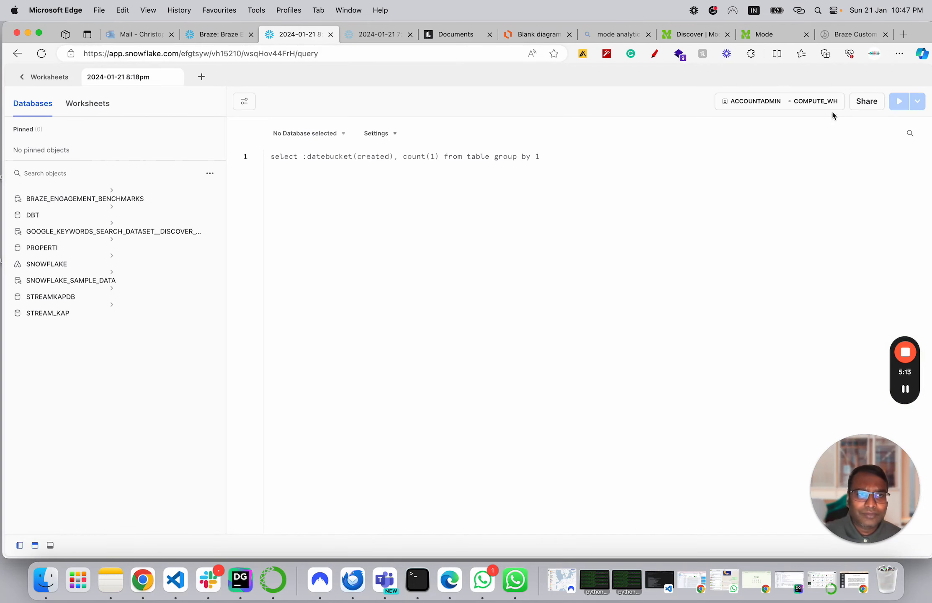
pyautogui.click(822, 102)
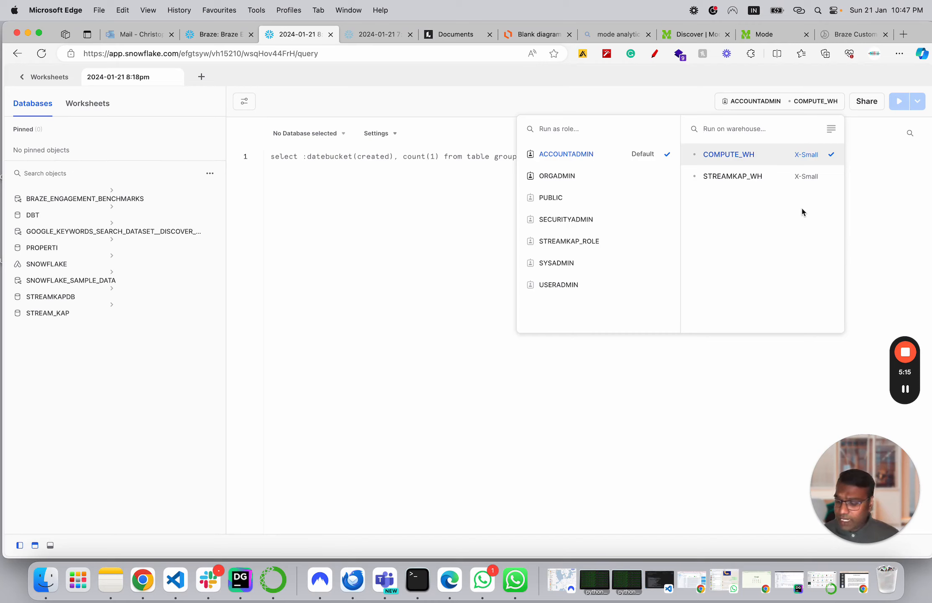
pyautogui.hotkey('ctrl', 'shift', 'd')
pyautogui.moveTo(677, 139)
pyautogui.mouseDown()
pyautogui.moveTo(679, 129)
pyautogui.moveTo(754, 118)
pyautogui.moveTo(778, 166)
pyautogui.moveTo(681, 163)
pyautogui.moveTo(679, 140)
pyautogui.mouseUp()
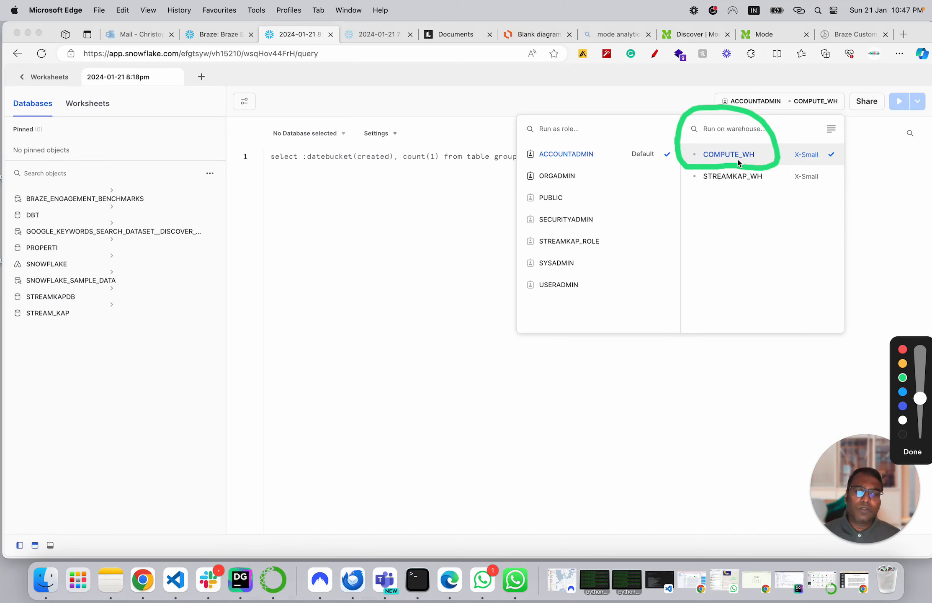
# Step: Return to Mode's Snowflake credentials form and set the warehouse to COMPUTE_WH
pyautogui.click(761, 35)
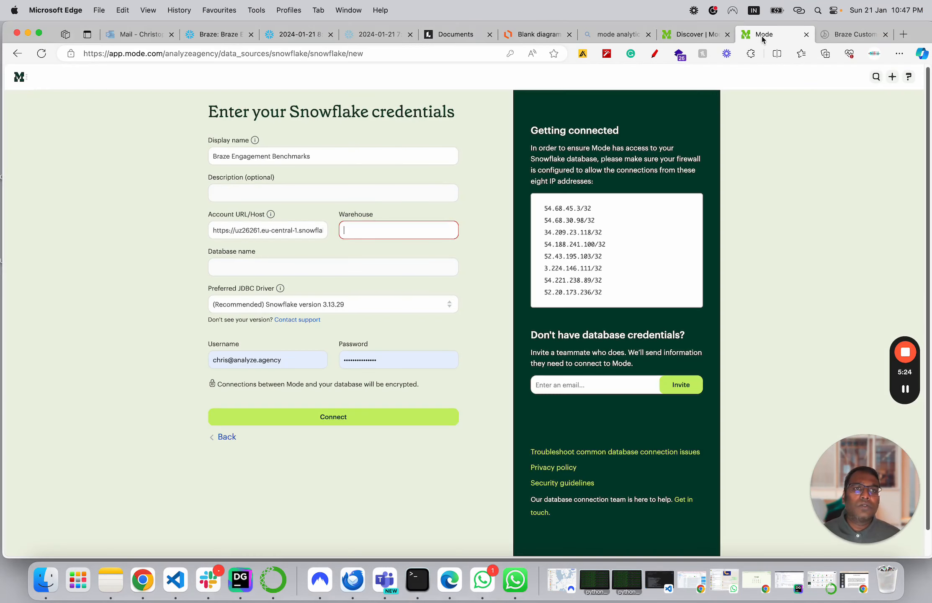
pyautogui.click(394, 234)
pyautogui.write('C')
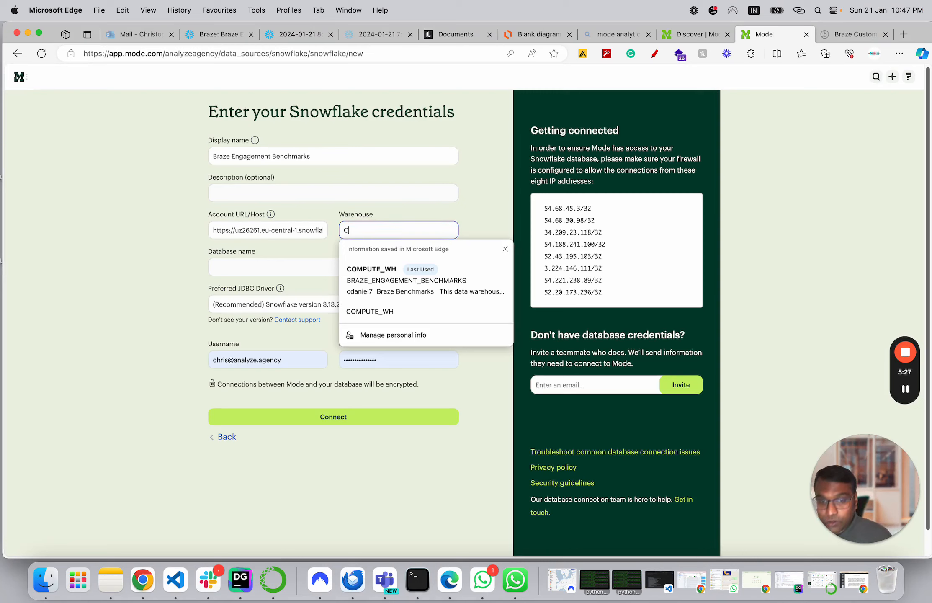
pyautogui.write('OMPUTE_WH')
pyautogui.press('Tab')
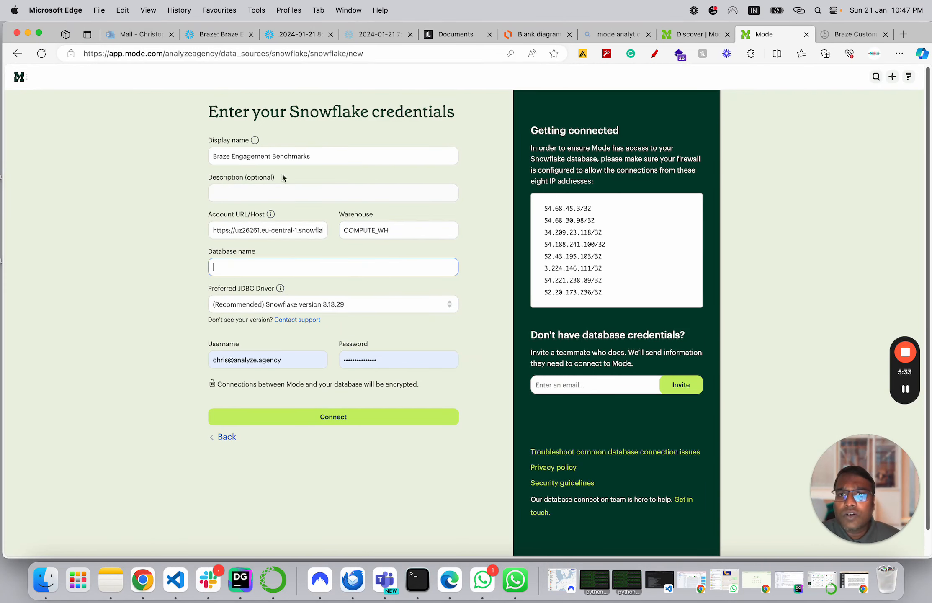
# Step: Switch to the Snowflake worksheet and expand the BRAZE_ENGAGEMENT_BENCHMARKS database to view its schemas
pyautogui.click(287, 33)
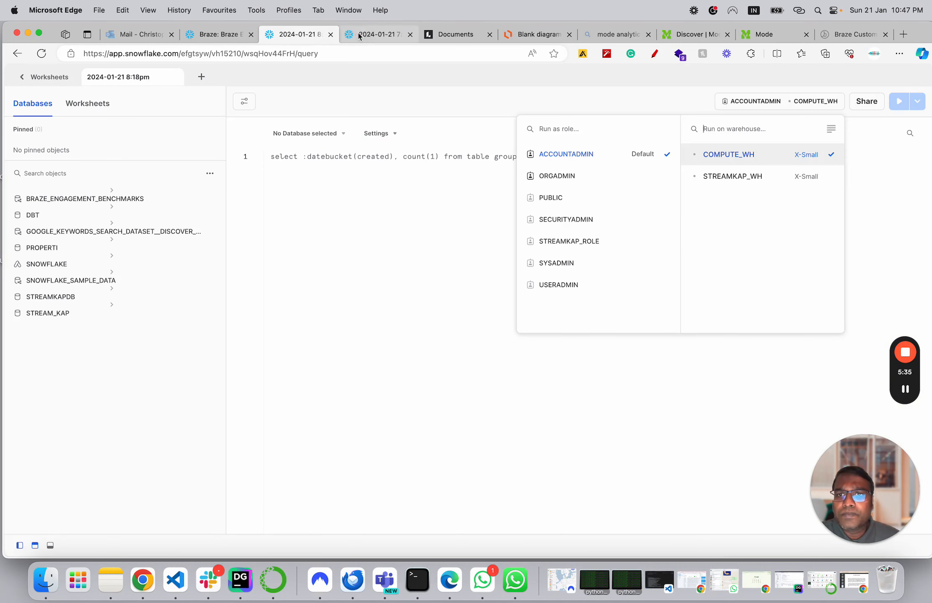
pyautogui.click(92, 198)
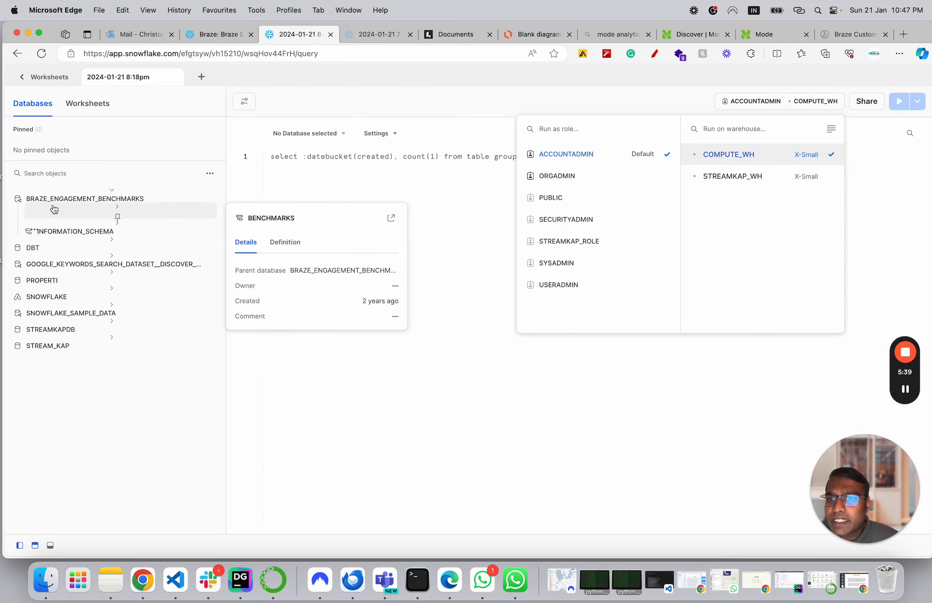
pyautogui.moveTo(97, 232)
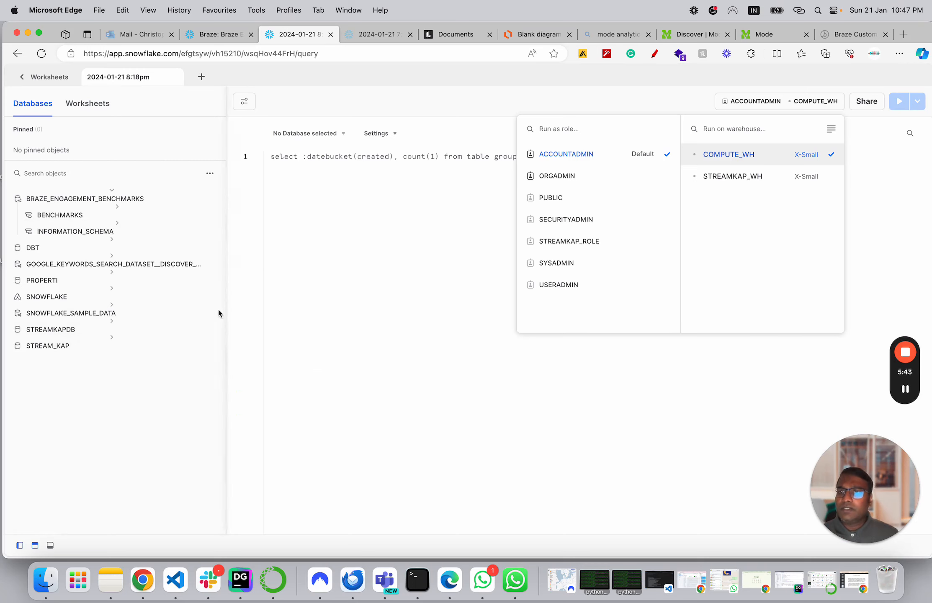
pyautogui.hotkey('ctrl', 'shift', 'd')
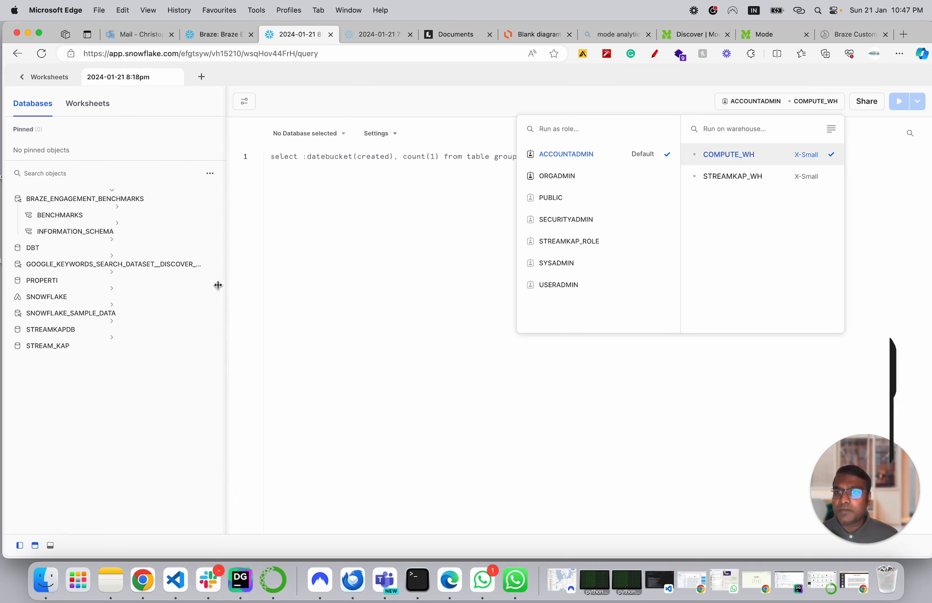
pyautogui.moveTo(1, 180)
pyautogui.mouseDown()
pyautogui.moveTo(29, 159)
pyautogui.moveTo(158, 146)
pyautogui.mouseUp()
pyautogui.press('Escape')
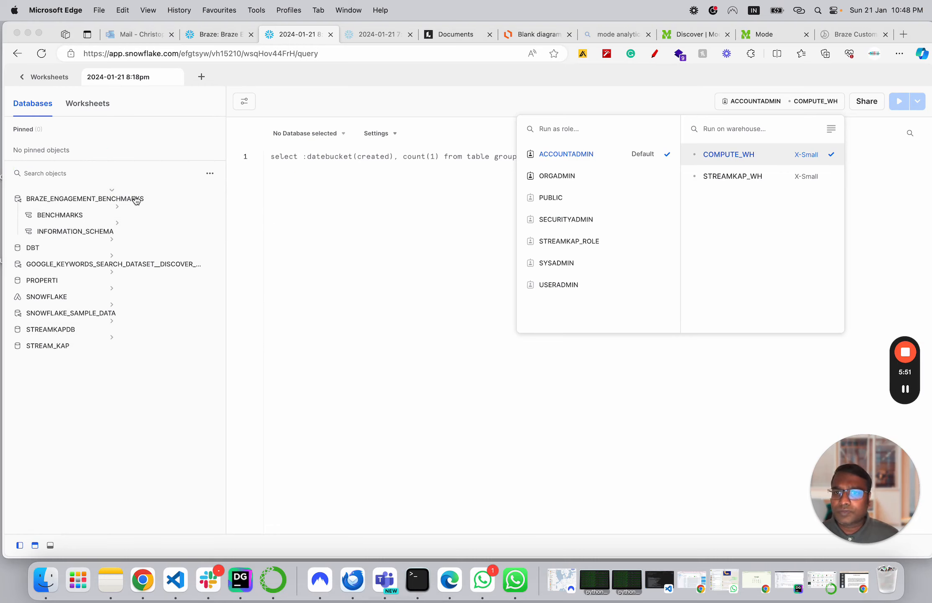
# Step: Copy BRAZE_ENGAGEMENT_BENCHMARKS from the Snowflake database page's URL and paste it as the database name in Mode's credentials form
pyautogui.moveTo(140, 201)
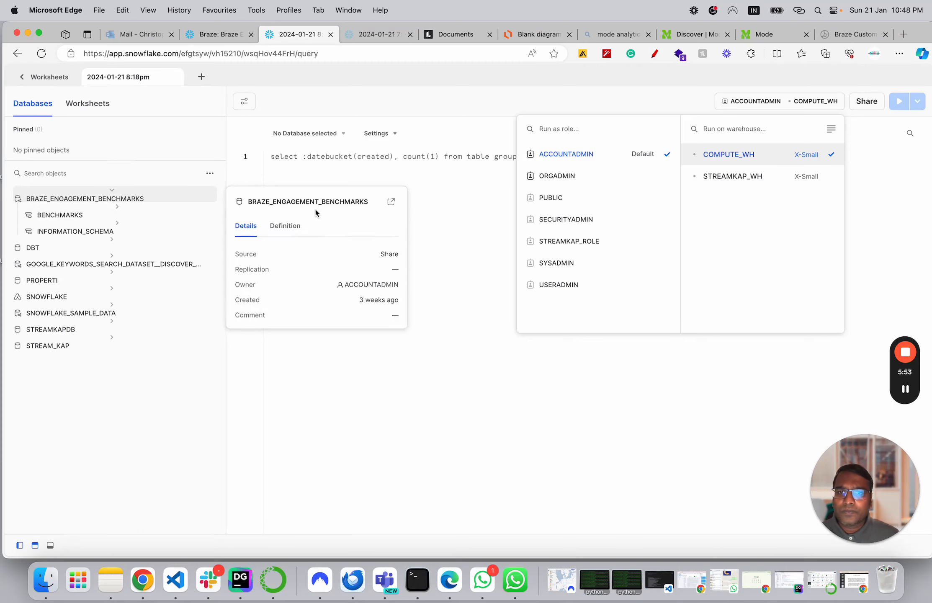
pyautogui.click(283, 225)
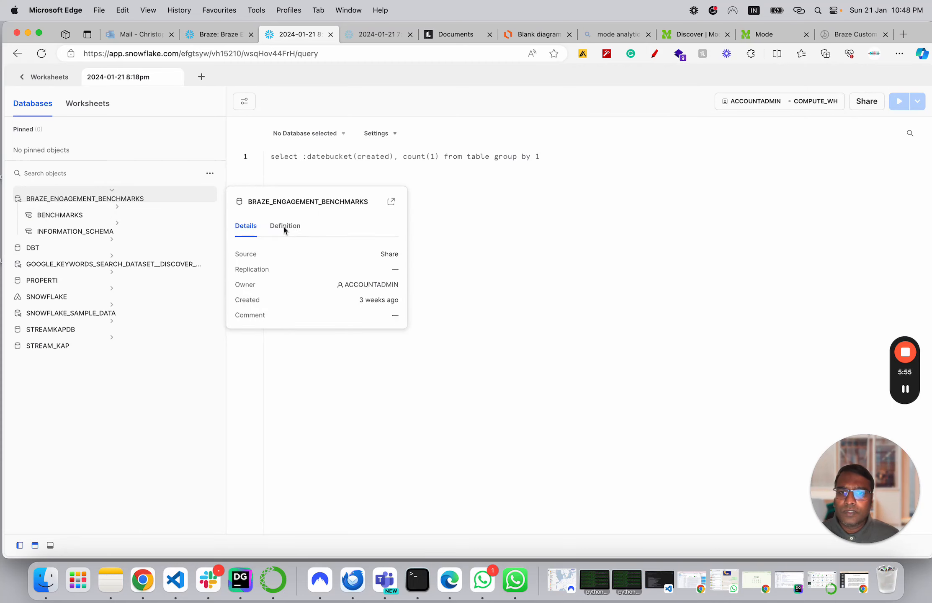
pyautogui.click(391, 201)
pyautogui.click(366, 53)
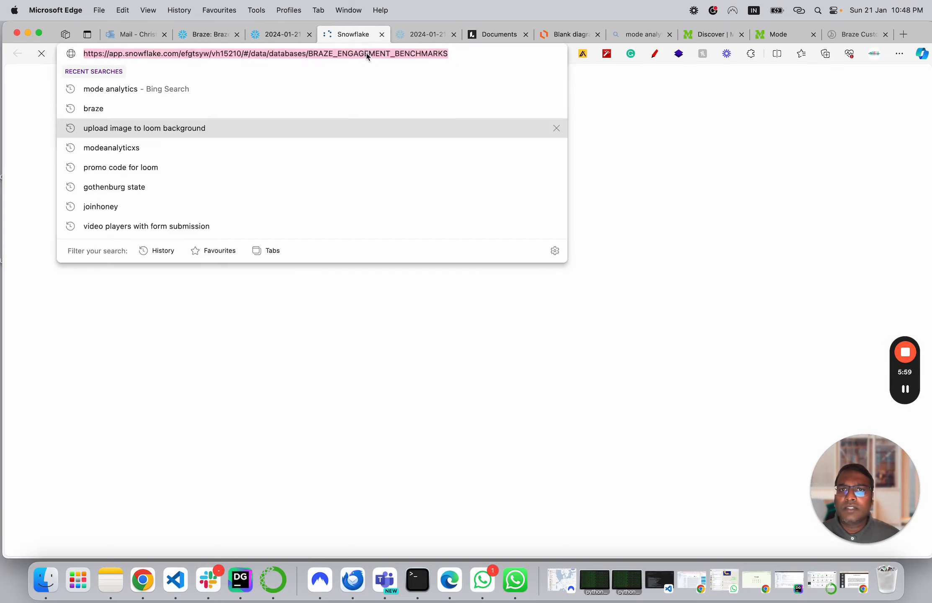
pyautogui.doubleClick(367, 53)
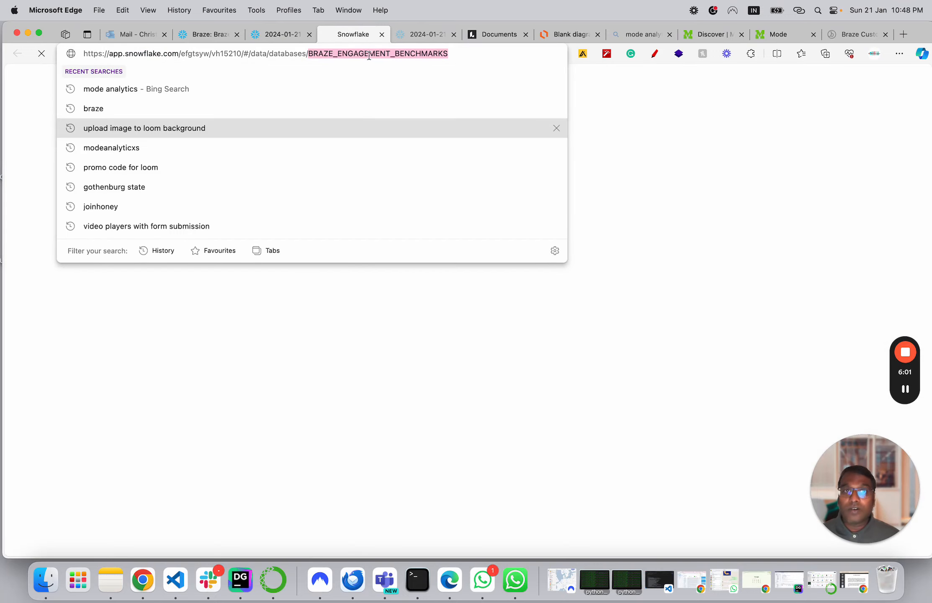
pyautogui.click(775, 35)
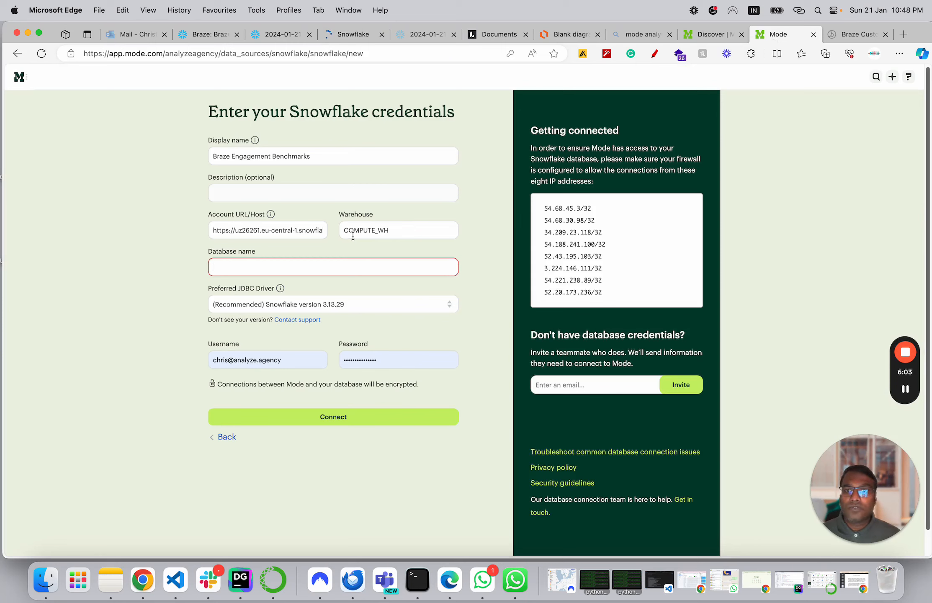
pyautogui.click(293, 268)
pyautogui.click(268, 306)
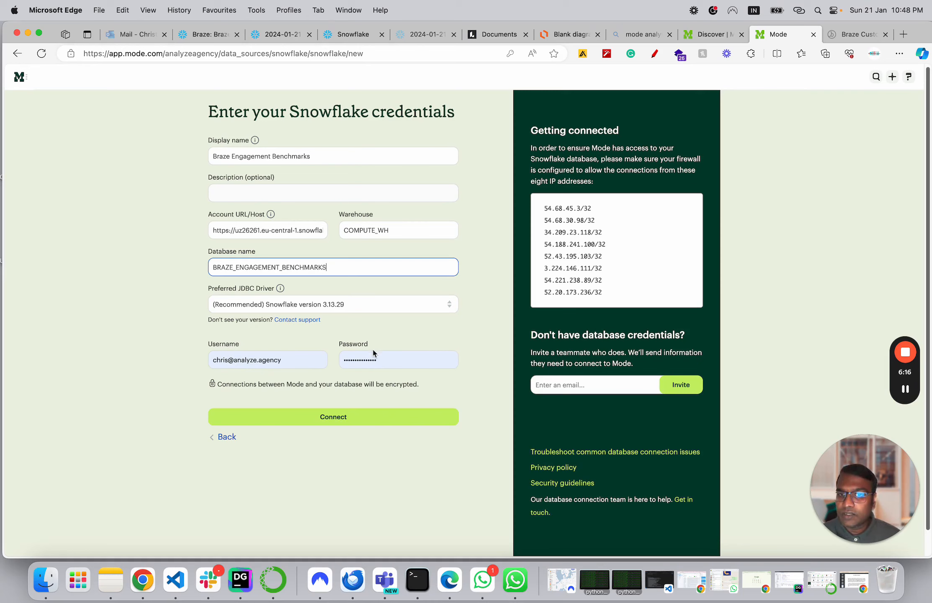
# Step: Replace the prefilled username with the Snowflake account's username and connect the database
pyautogui.moveTo(285, 359); pyautogui.dragTo(191, 361)
pyautogui.write('cdaniel7')
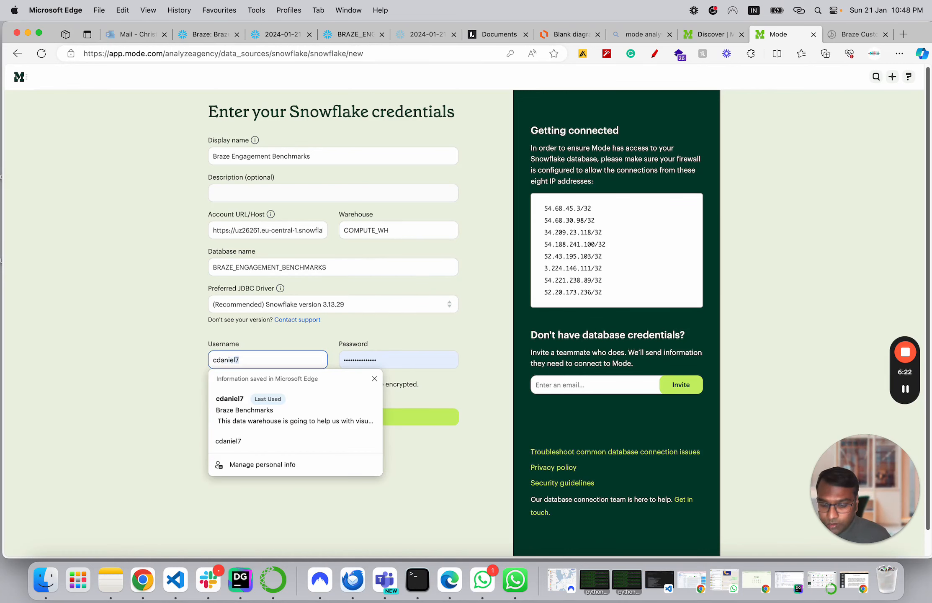
pyautogui.press('Escape')
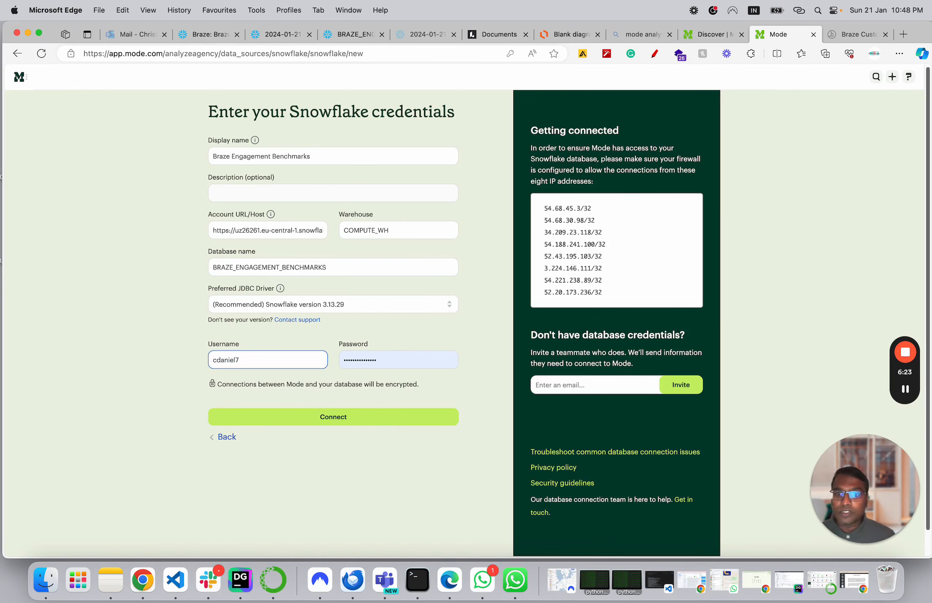
pyautogui.click(305, 419)
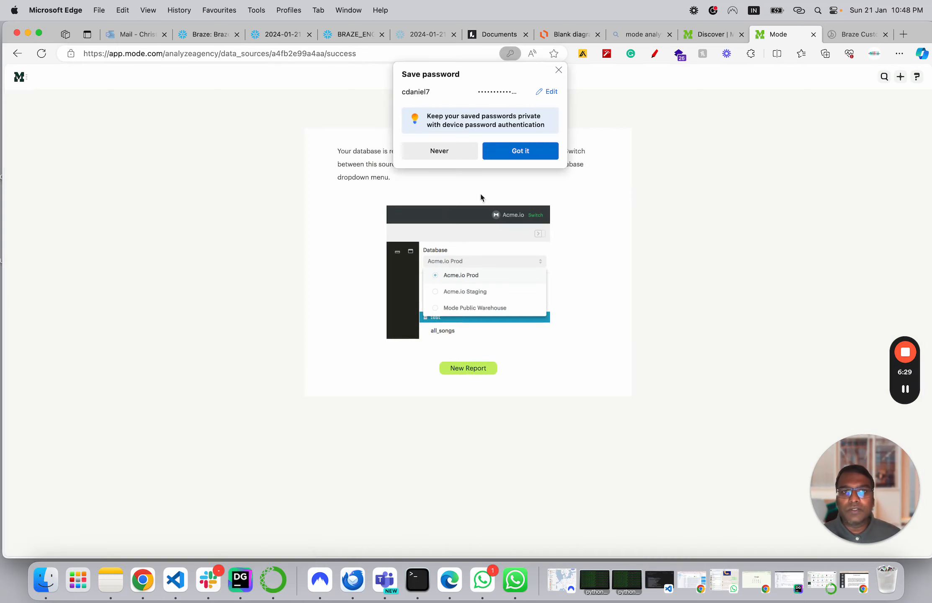
# Step: Dismiss the offer to save the password and create a new report on the connected database
pyautogui.click(558, 70)
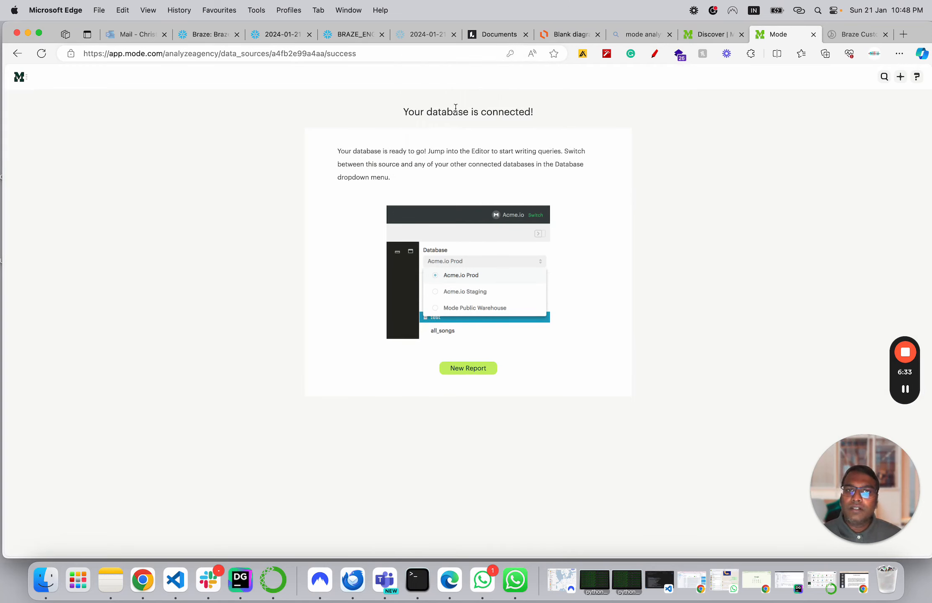
pyautogui.click(463, 373)
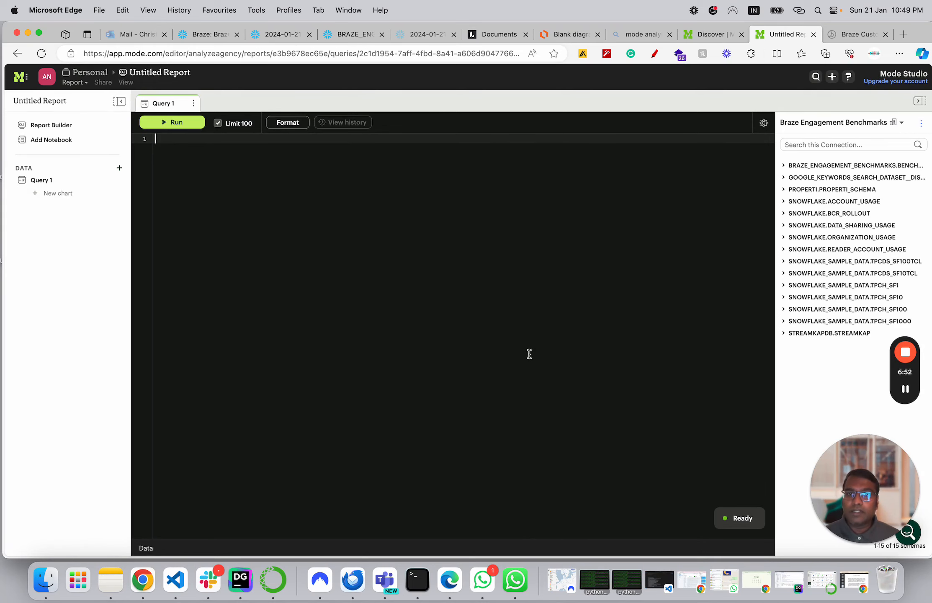
pyautogui.press('super+shift+d')
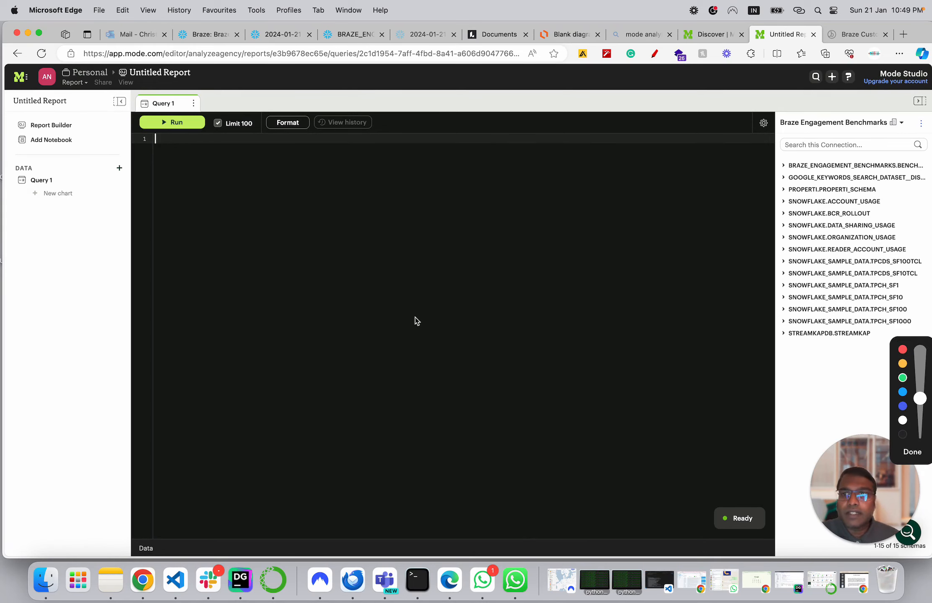
pyautogui.click(69, 79)
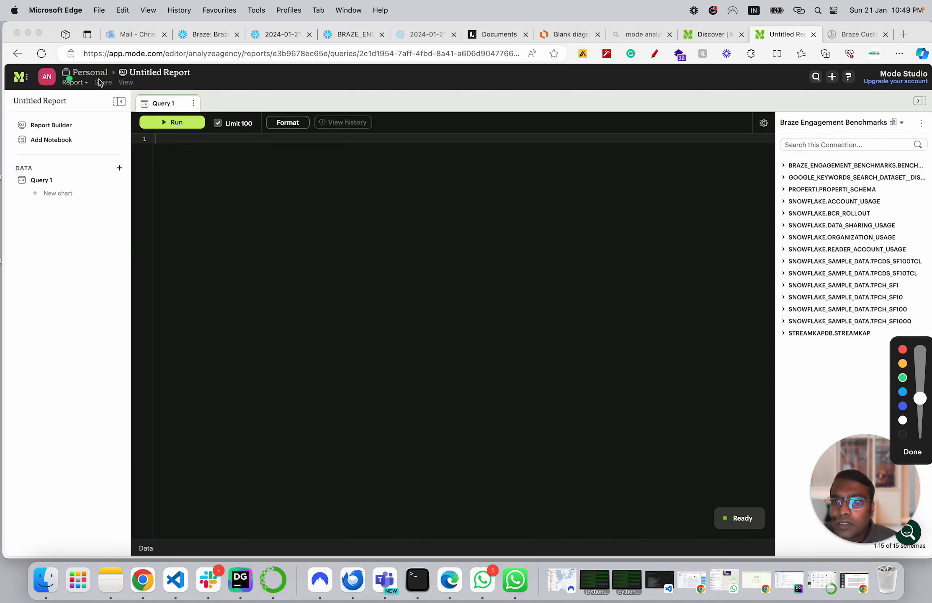
pyautogui.moveTo(99, 83); pyautogui.dragTo(193, 82)
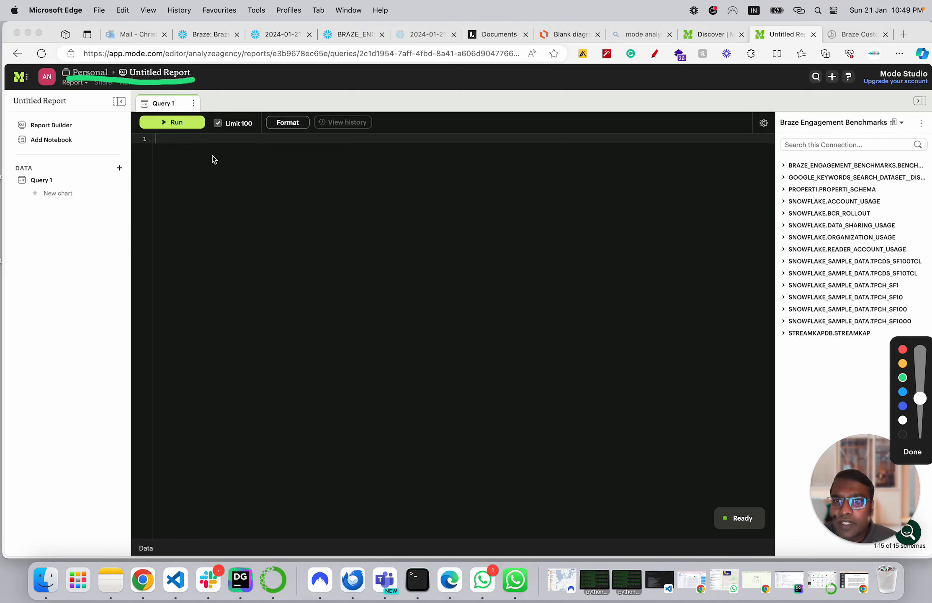
pyautogui.moveTo(128, 99)
pyautogui.mouseDown()
pyautogui.moveTo(350, 98)
pyautogui.moveTo(383, 183)
pyautogui.moveTo(172, 187)
pyautogui.moveTo(126, 150)
pyautogui.moveTo(130, 107)
pyautogui.mouseUp()
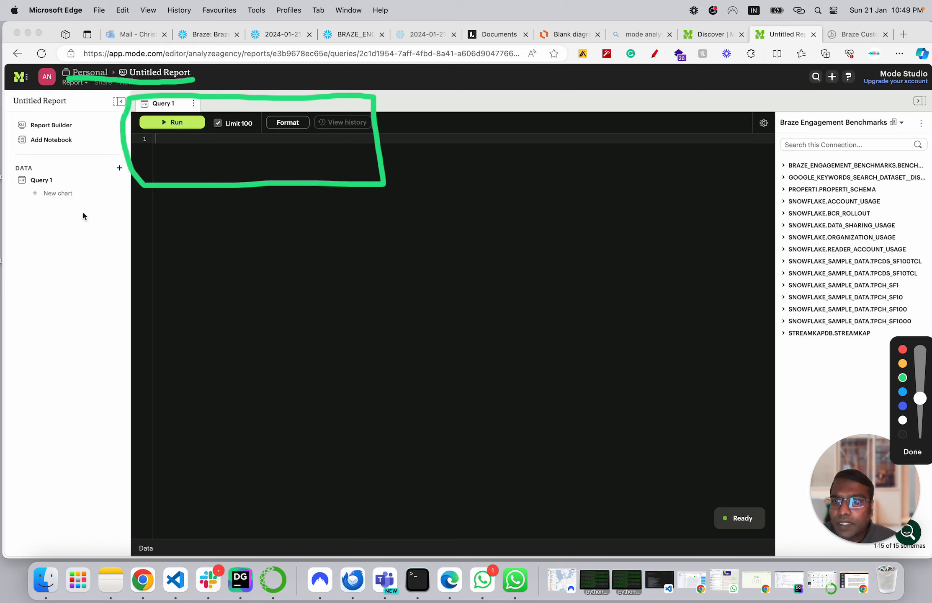
pyautogui.moveTo(12, 158)
pyautogui.mouseDown()
pyautogui.moveTo(98, 153)
pyautogui.moveTo(106, 230)
pyautogui.moveTo(88, 292)
pyautogui.moveTo(10, 290)
pyautogui.moveTo(9, 167)
pyautogui.mouseUp()
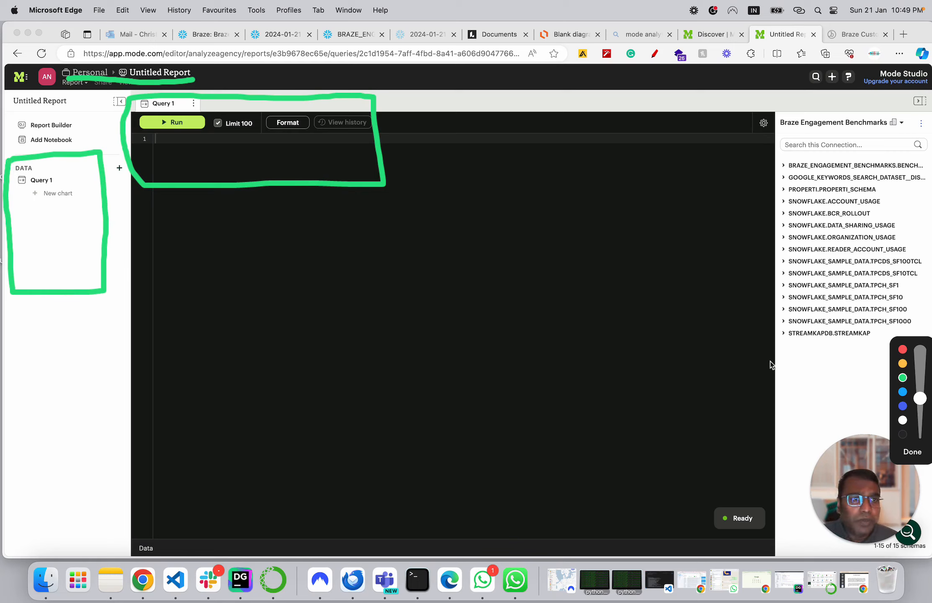
pyautogui.moveTo(782, 154)
pyautogui.mouseDown()
pyautogui.moveTo(912, 157)
pyautogui.moveTo(926, 184)
pyautogui.moveTo(929, 354)
pyautogui.moveTo(835, 361)
pyautogui.moveTo(778, 346)
pyautogui.moveTo(773, 161)
pyautogui.moveTo(786, 156)
pyautogui.mouseUp()
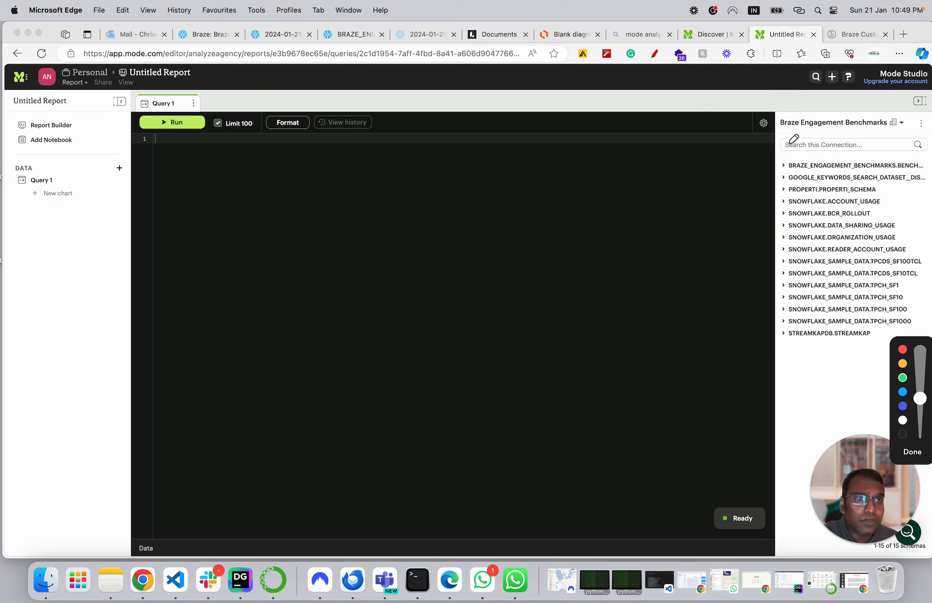
pyautogui.moveTo(780, 113)
pyautogui.mouseDown()
pyautogui.moveTo(914, 112)
pyautogui.moveTo(889, 143)
pyautogui.moveTo(786, 146)
pyautogui.moveTo(778, 113)
pyautogui.mouseUp()
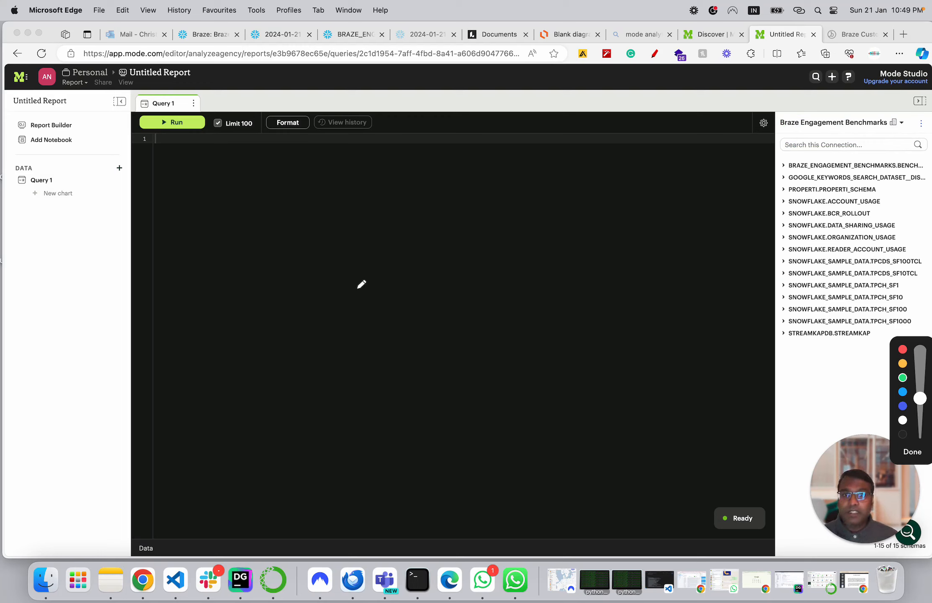
pyautogui.press('Escape')
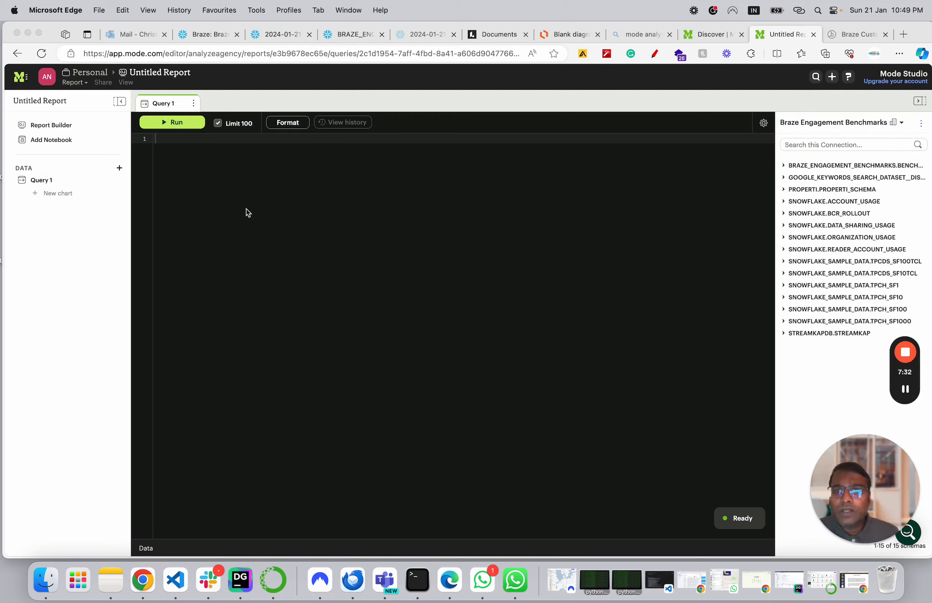
# Step: Switch to Snowflake's Braze Engagement Benchmarks listing and copy the full Purchase Propensity by Industry example query
pyautogui.click(211, 36)
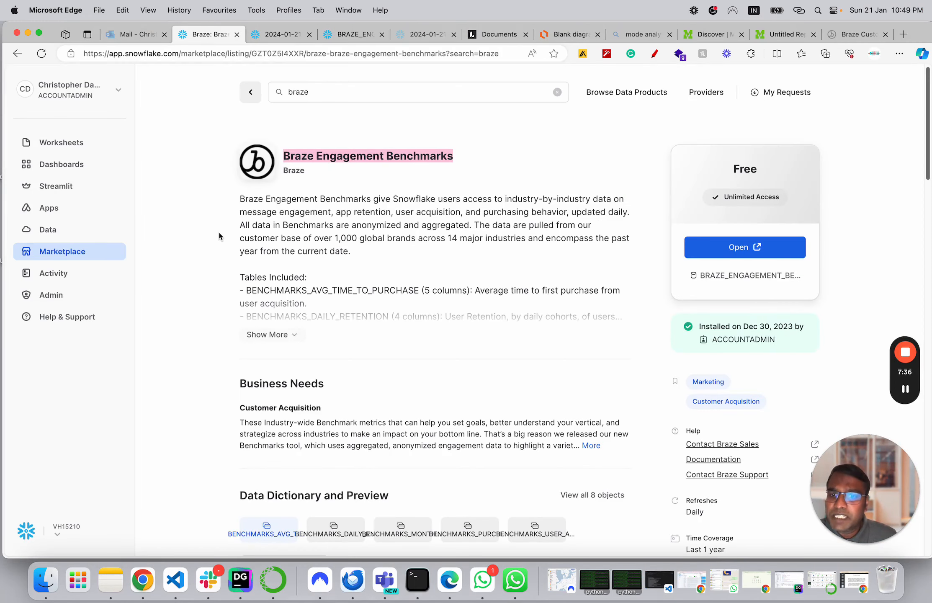
pyautogui.scroll(-1, 221, 236)
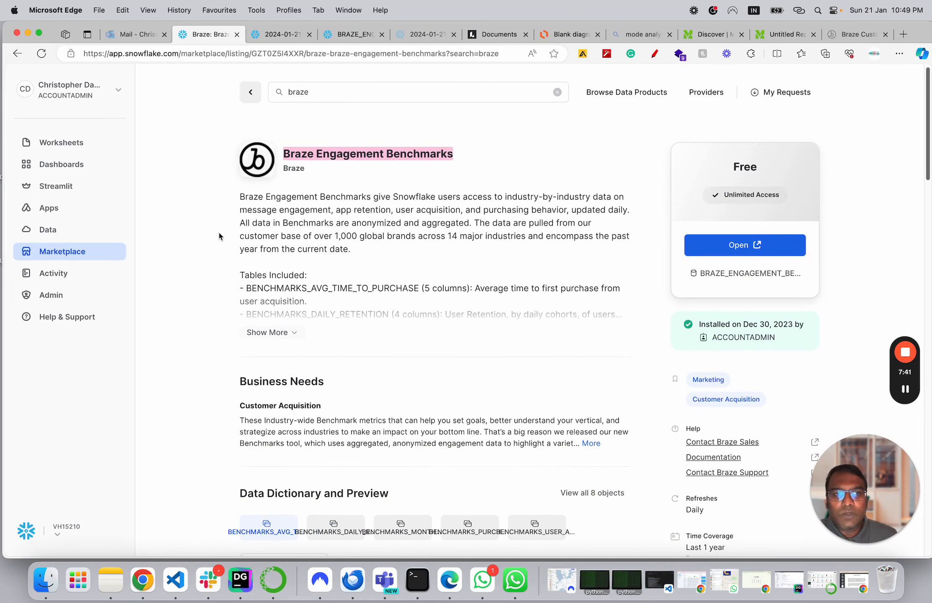
pyautogui.scroll(-20, 219, 236)
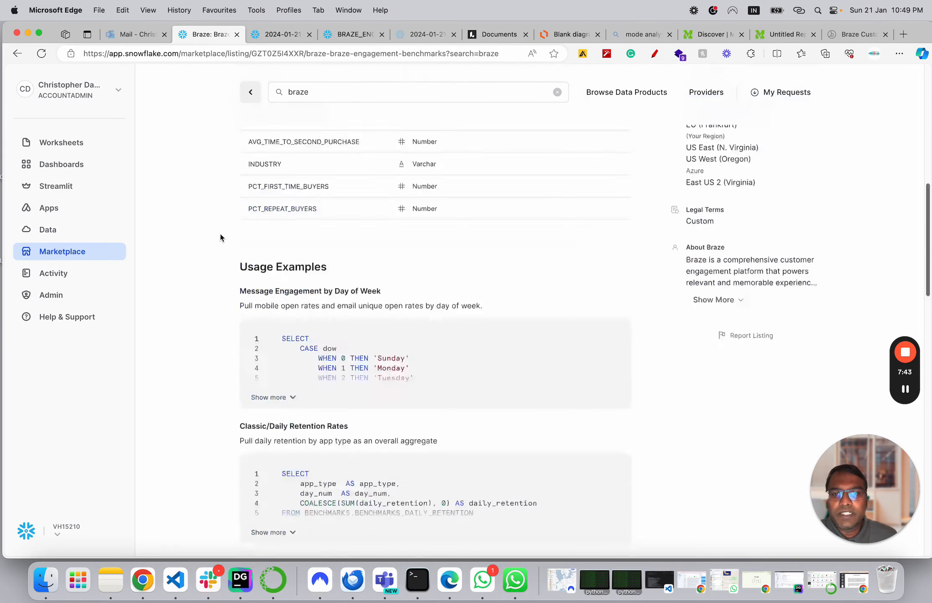
pyautogui.scroll(10, 219, 232)
pyautogui.scroll(5, 219, 235)
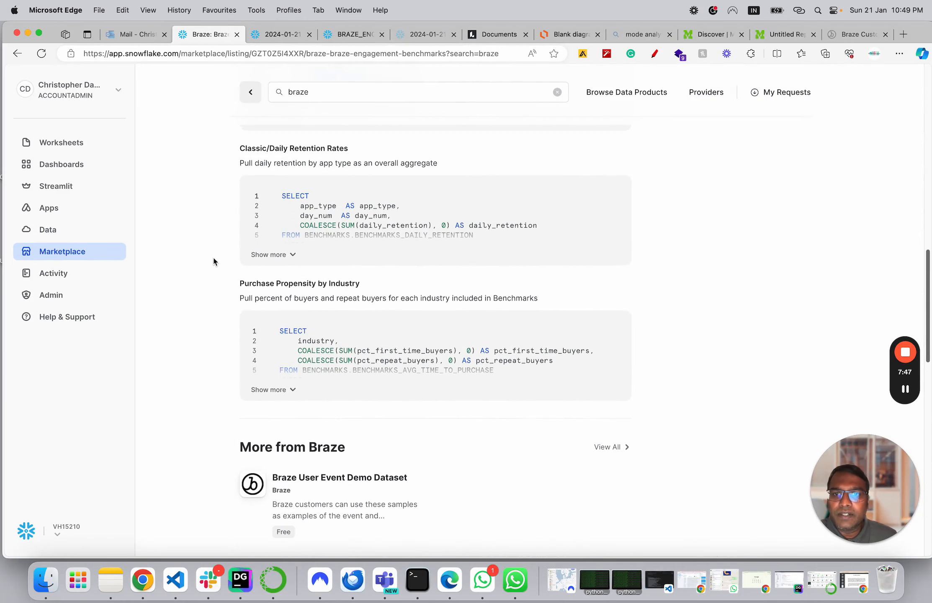
pyautogui.click(287, 391)
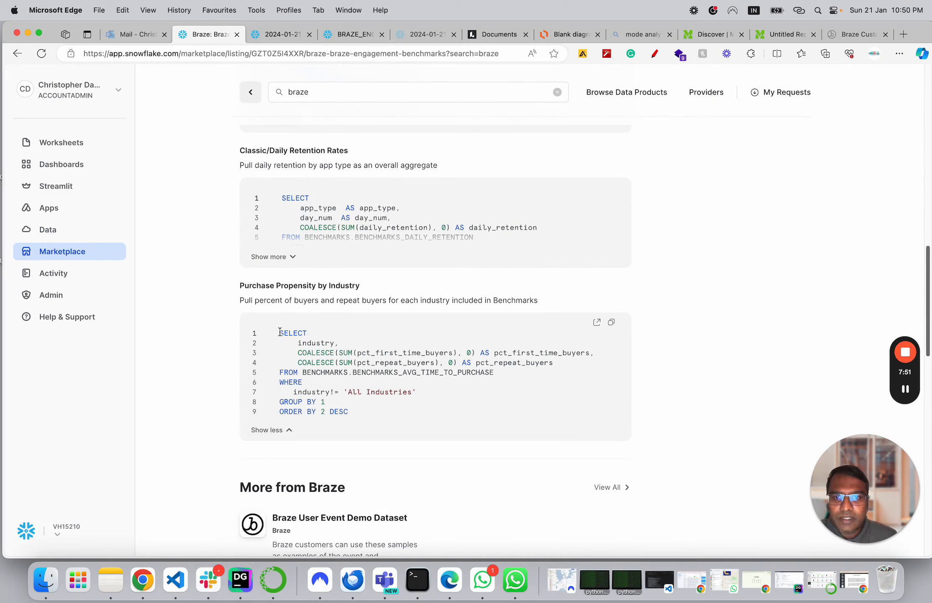
pyautogui.moveTo(279, 333); pyautogui.dragTo(347, 411)
pyautogui.press('super+c')
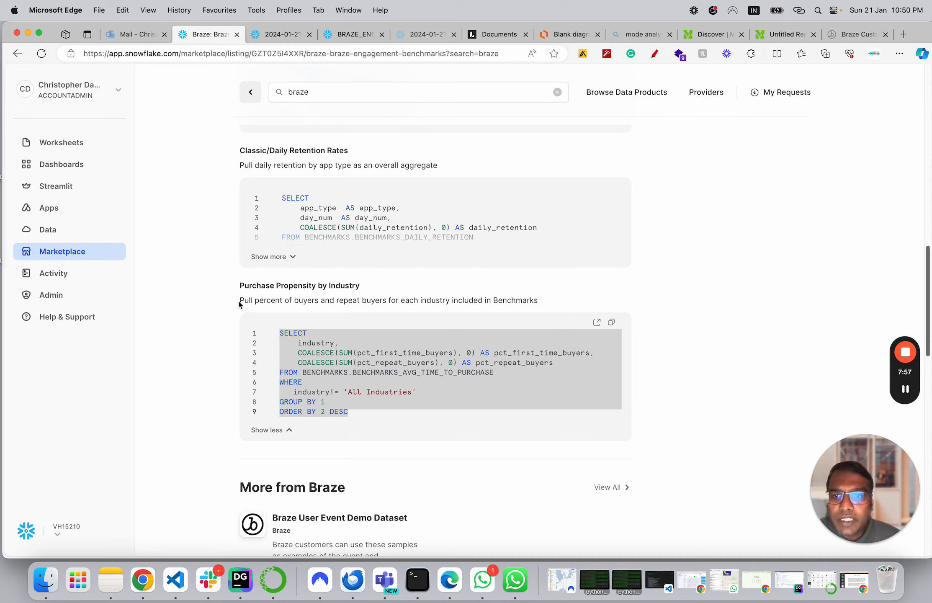
pyautogui.moveTo(240, 301); pyautogui.dragTo(553, 302)
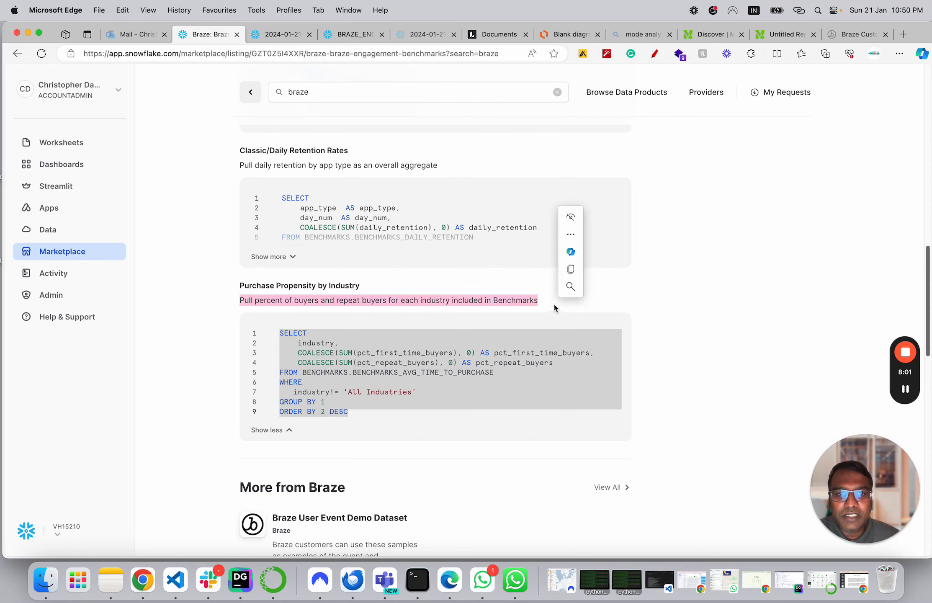
# Step: Switch to the Mode report, paste the copied purchase propensity query into Query 1 and run it
pyautogui.click(779, 35)
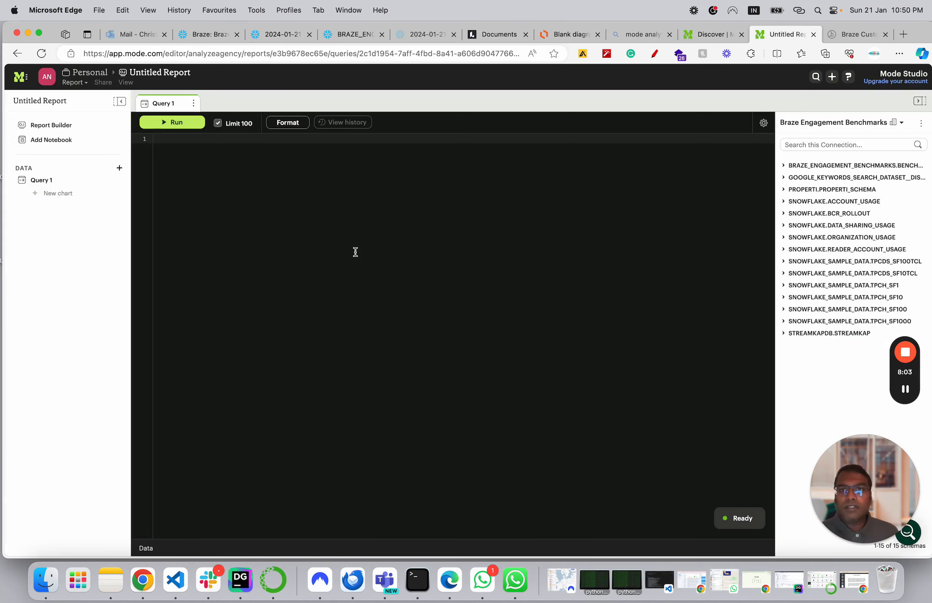
pyautogui.press('super+v')
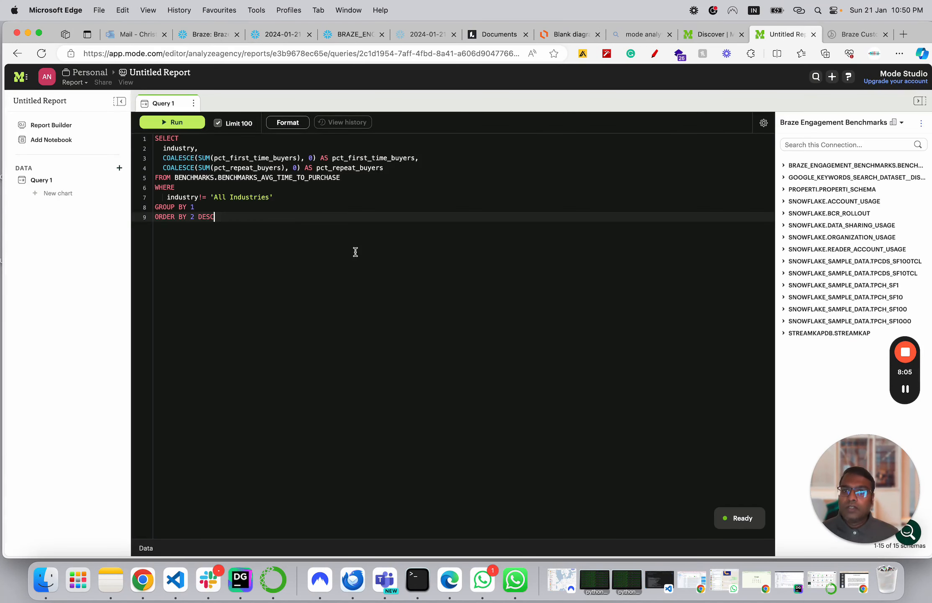
pyautogui.click(167, 122)
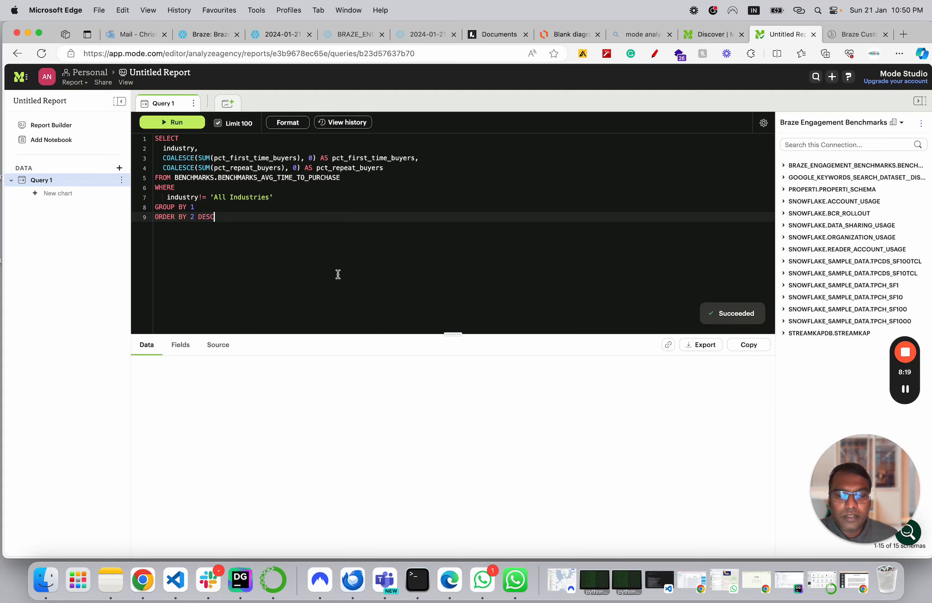
pyautogui.hotkey('ctrl', 'shift', 'd')
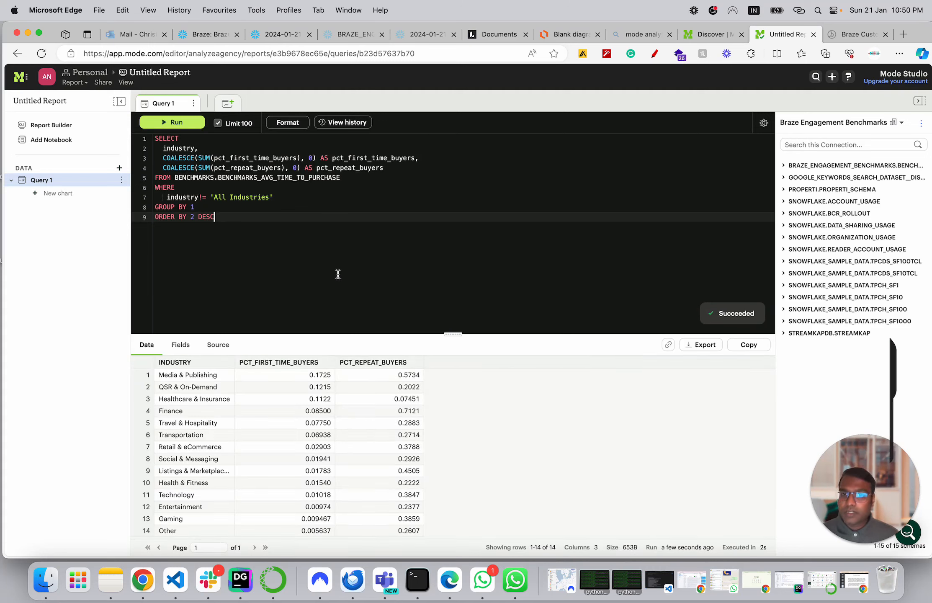
pyautogui.moveTo(128, 347)
pyautogui.mouseDown()
pyautogui.moveTo(310, 333)
pyautogui.moveTo(449, 407)
pyautogui.moveTo(417, 514)
pyautogui.moveTo(116, 517)
pyautogui.moveTo(107, 363)
pyautogui.moveTo(130, 343)
pyautogui.mouseUp()
pyautogui.moveTo(139, 97)
pyautogui.mouseDown()
pyautogui.moveTo(313, 80)
pyautogui.moveTo(427, 205)
pyautogui.moveTo(136, 266)
pyautogui.moveTo(127, 121)
pyautogui.moveTo(148, 97)
pyautogui.mouseUp()
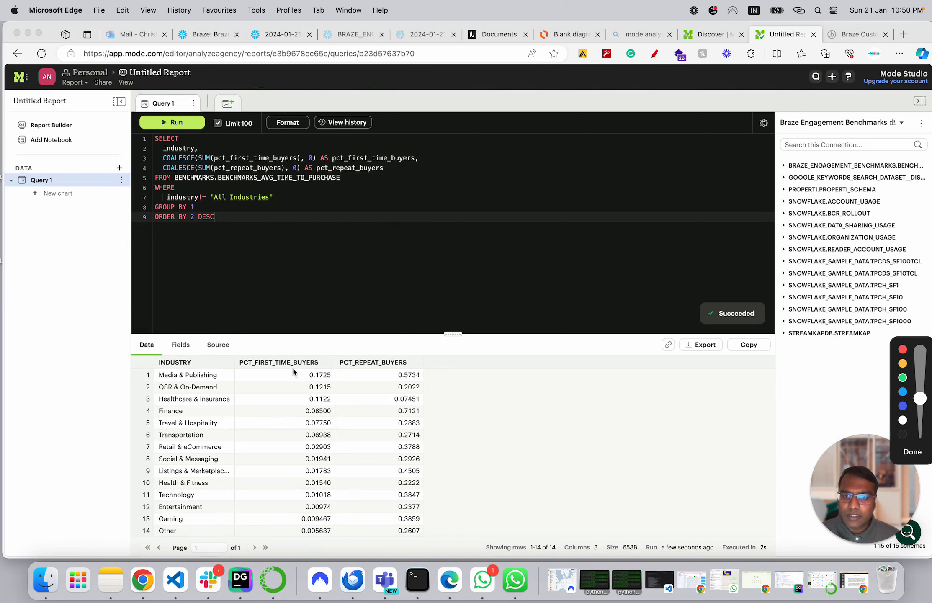
pyautogui.moveTo(293, 368)
pyautogui.mouseDown()
pyautogui.moveTo(289, 542)
pyautogui.moveTo(343, 537)
pyautogui.moveTo(322, 356)
pyautogui.moveTo(298, 368)
pyautogui.mouseUp()
pyautogui.moveTo(383, 367)
pyautogui.mouseDown()
pyautogui.moveTo(389, 522)
pyautogui.moveTo(414, 544)
pyautogui.moveTo(433, 452)
pyautogui.moveTo(421, 356)
pyautogui.moveTo(392, 364)
pyautogui.mouseUp()
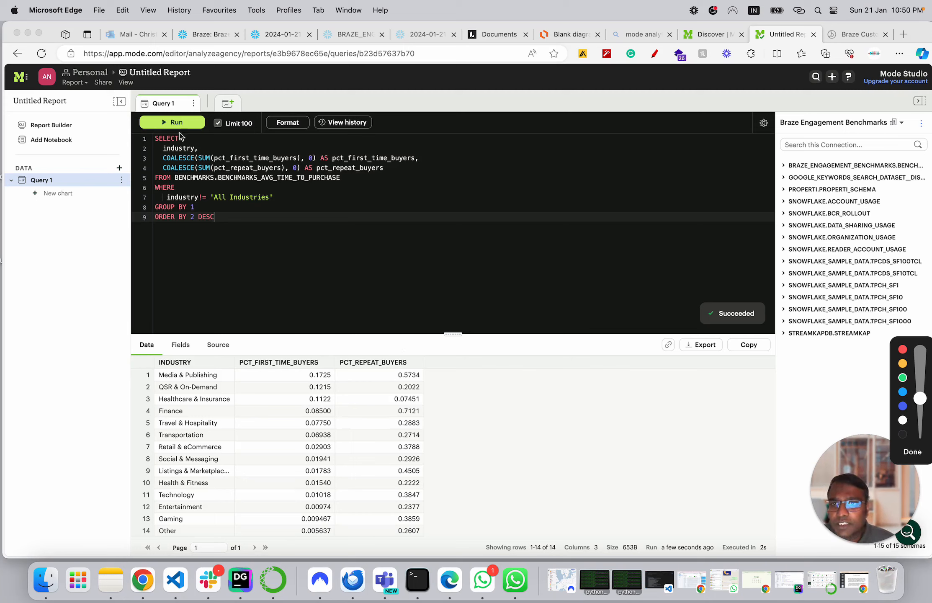
# Step: Rename Query 1 as "First Time Buyers Vs Repeat Buyers"
pyautogui.click(194, 105)
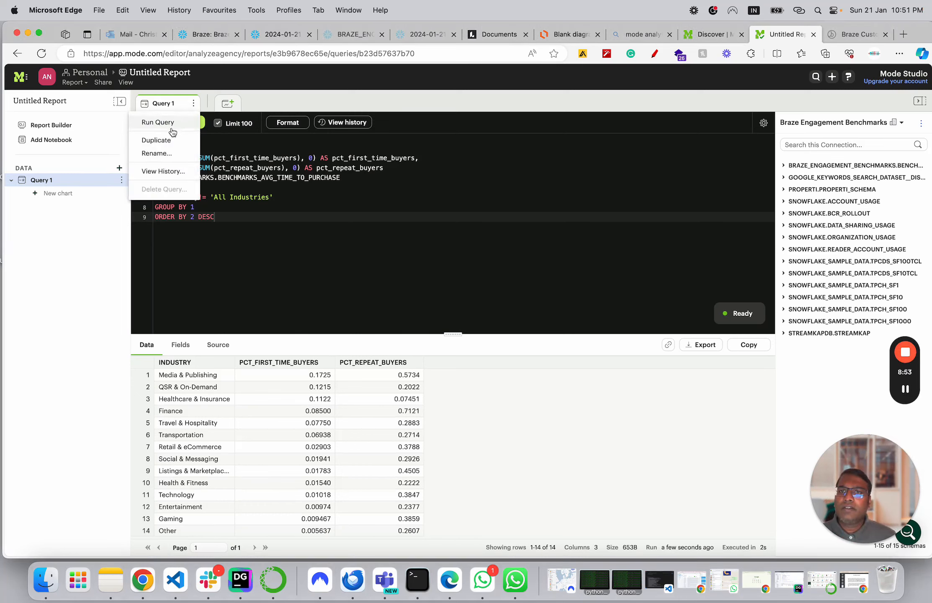
pyautogui.click(159, 153)
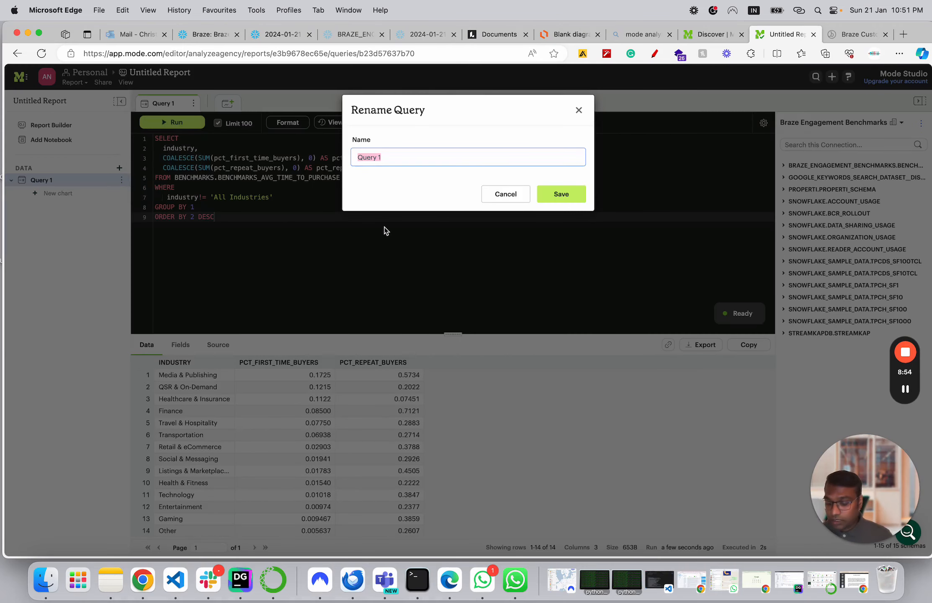
pyautogui.write('Firs')
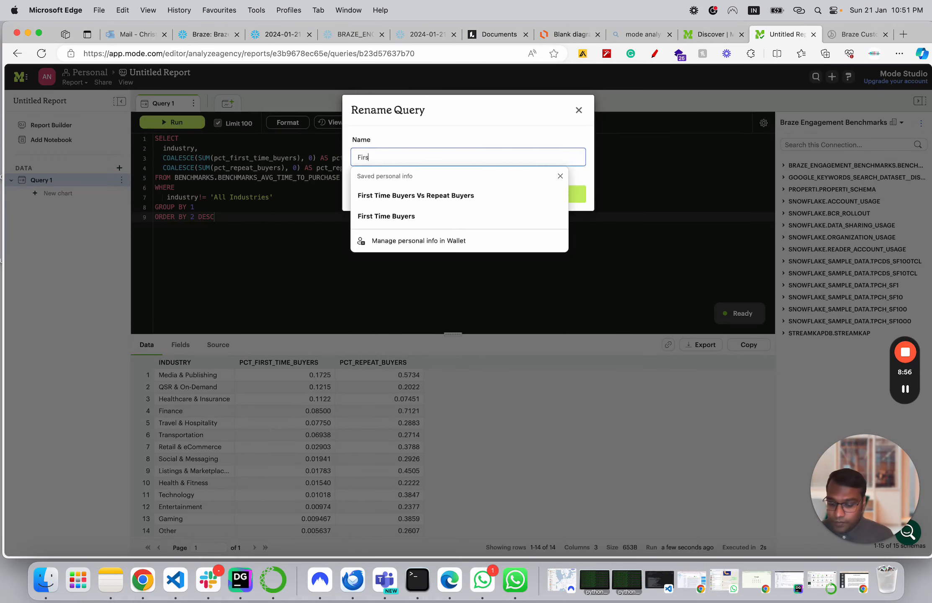
pyautogui.write('t t')
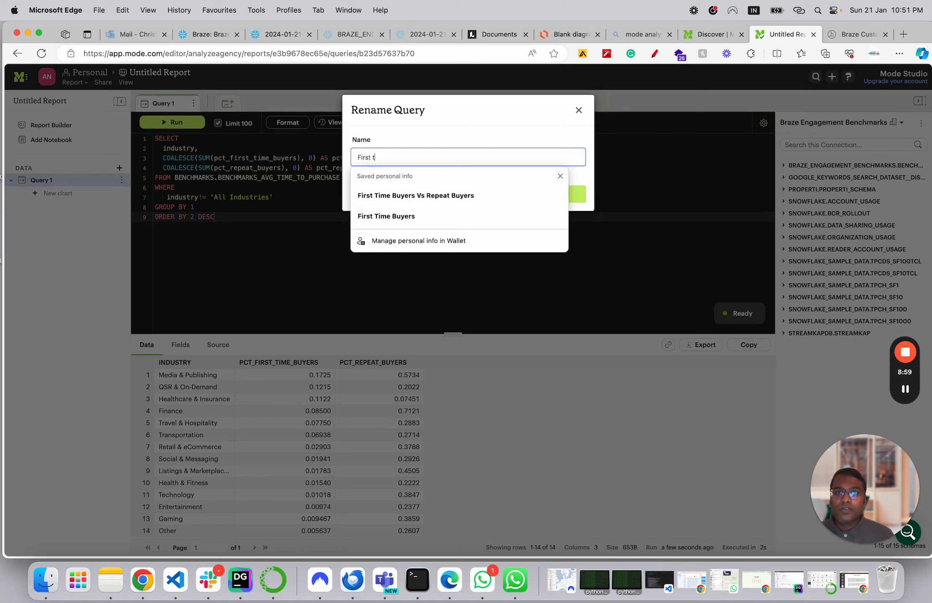
pyautogui.press('Down')
pyautogui.press('Return')
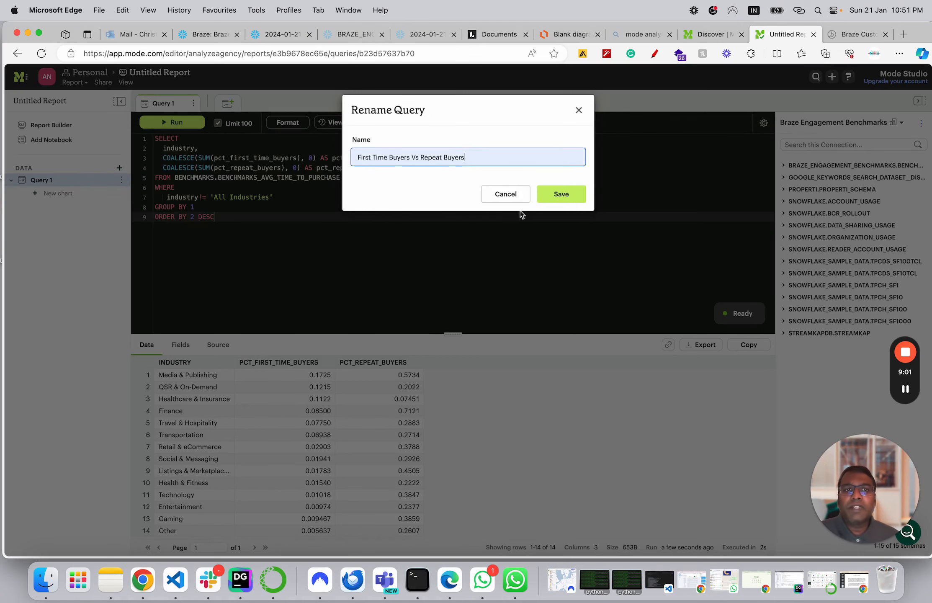
pyautogui.click(547, 196)
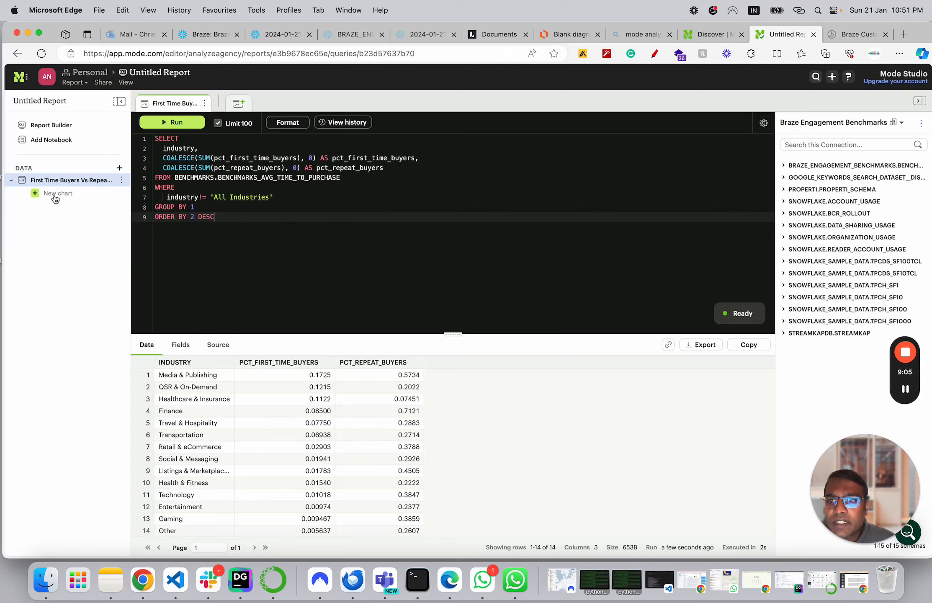
# Step: Add a grouped bar quick chart based on the First Time Buyers Vs Repeat Buyers query
pyautogui.click(239, 104)
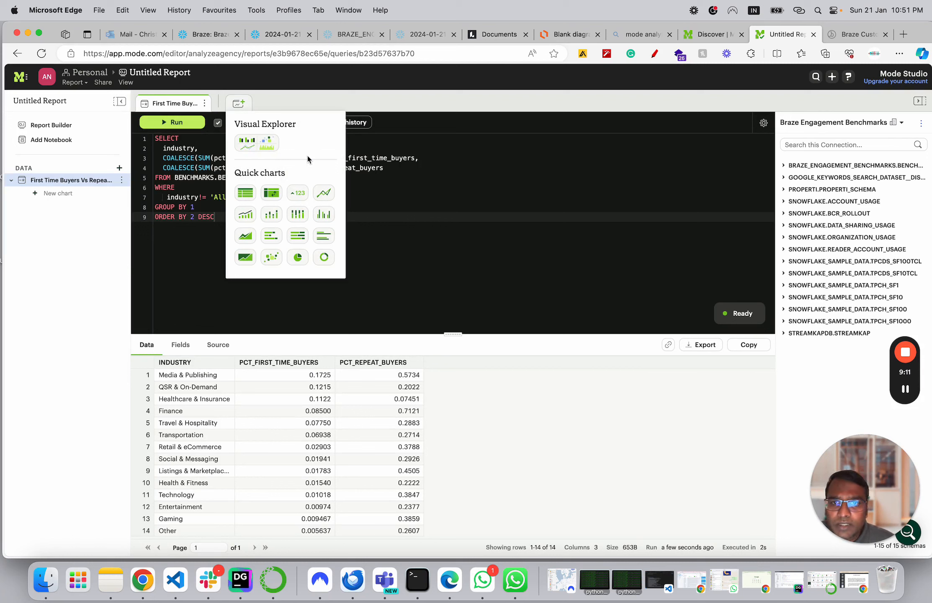
pyautogui.click(323, 218)
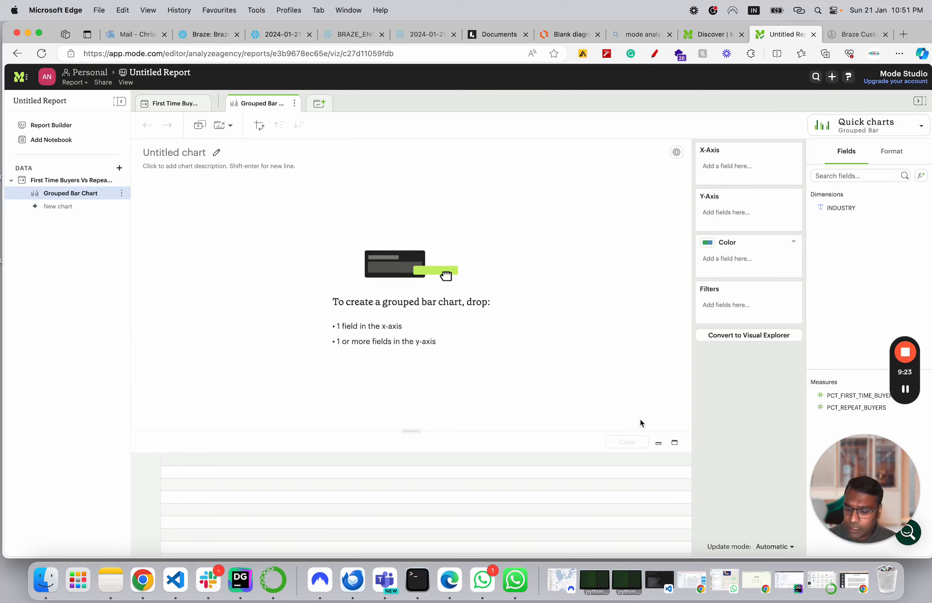
pyautogui.hotkey('ctrl', 'shift', 'd')
pyautogui.moveTo(277, 217)
pyautogui.mouseDown()
pyautogui.moveTo(486, 239)
pyautogui.moveTo(316, 338)
pyautogui.moveTo(292, 216)
pyautogui.mouseUp()
pyautogui.moveTo(682, 129)
pyautogui.mouseDown()
pyautogui.moveTo(783, 124)
pyautogui.moveTo(826, 254)
pyautogui.moveTo(758, 387)
pyautogui.moveTo(649, 229)
pyautogui.moveTo(705, 121)
pyautogui.mouseUp()
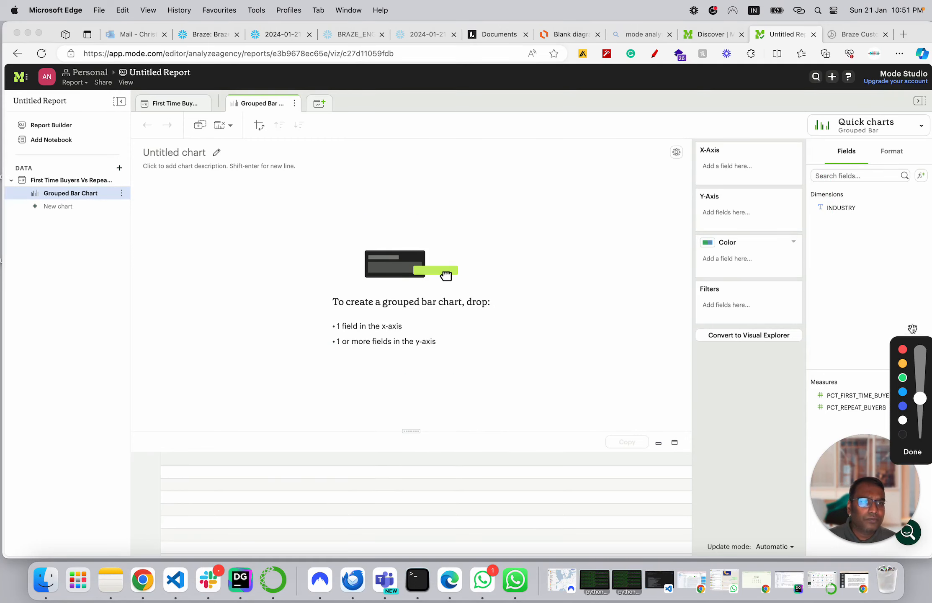
pyautogui.moveTo(912, 329); pyautogui.dragTo(60, 246)
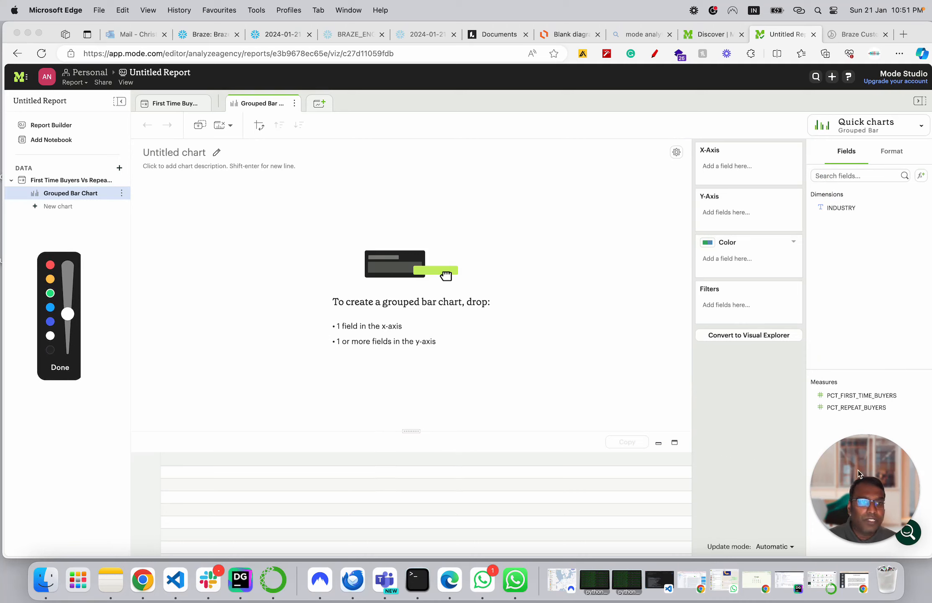
pyautogui.moveTo(858, 472); pyautogui.dragTo(83, 498)
pyautogui.moveTo(856, 449); pyautogui.dragTo(781, 465)
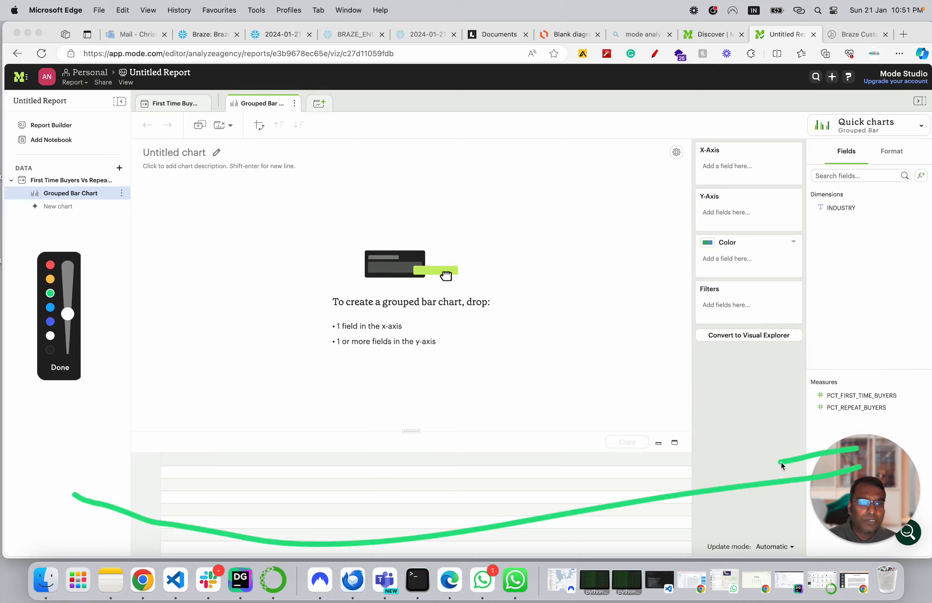
pyautogui.press('Escape')
pyautogui.moveTo(857, 447)
pyautogui.mouseDown()
pyautogui.moveTo(183, 431)
pyautogui.moveTo(18, 403)
pyautogui.mouseUp()
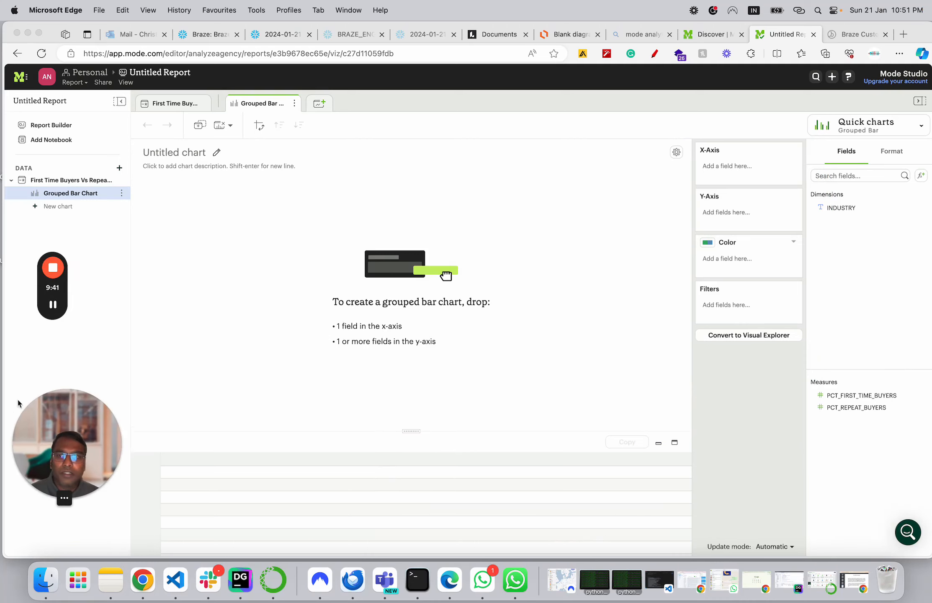
pyautogui.click(53, 364)
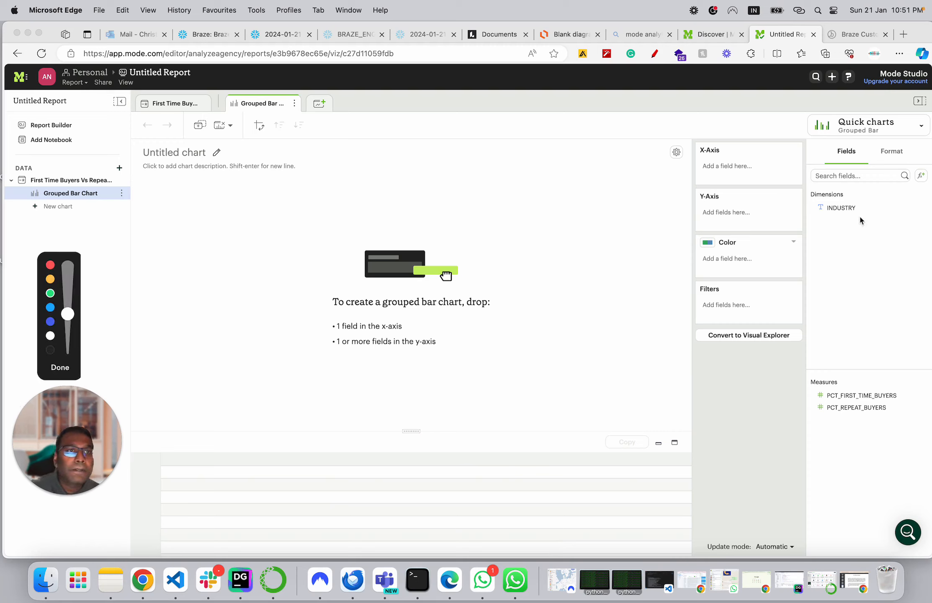
pyautogui.moveTo(807, 188)
pyautogui.mouseDown()
pyautogui.moveTo(883, 190)
pyautogui.moveTo(873, 233)
pyautogui.moveTo(805, 202)
pyautogui.moveTo(805, 189)
pyautogui.mouseUp()
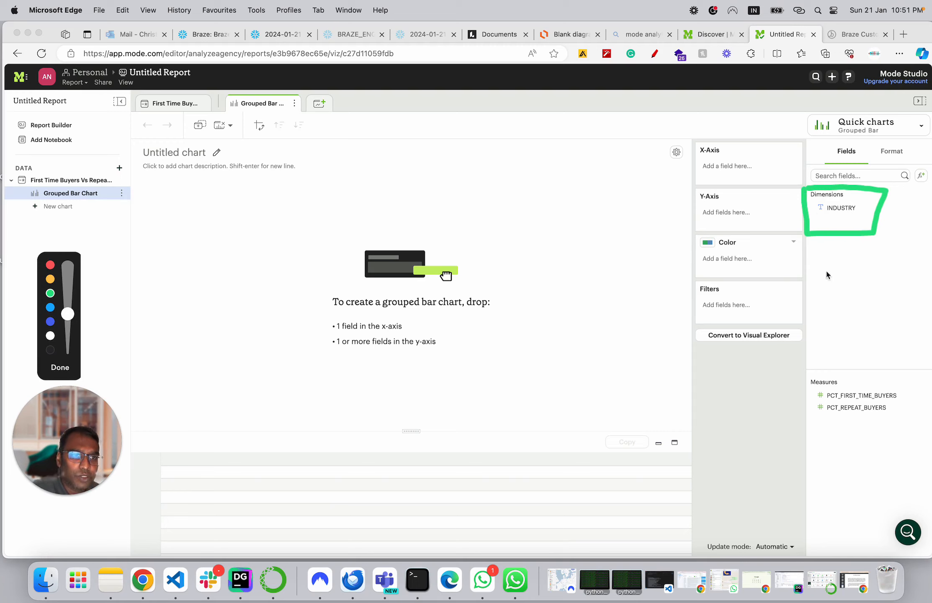
pyautogui.moveTo(808, 371)
pyautogui.mouseDown()
pyautogui.moveTo(897, 374)
pyautogui.moveTo(901, 425)
pyautogui.moveTo(799, 430)
pyautogui.moveTo(797, 377)
pyautogui.mouseUp()
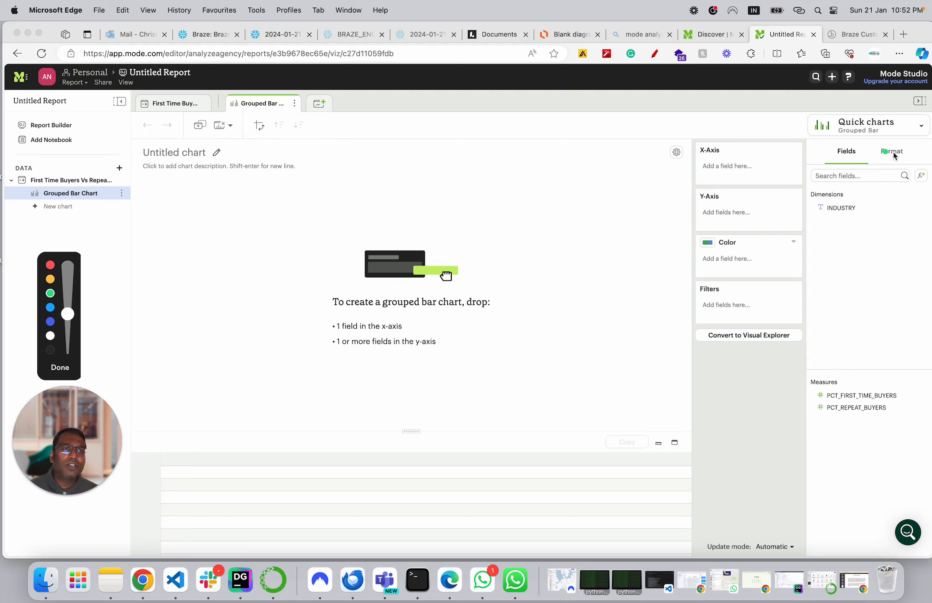
pyautogui.press('Escape')
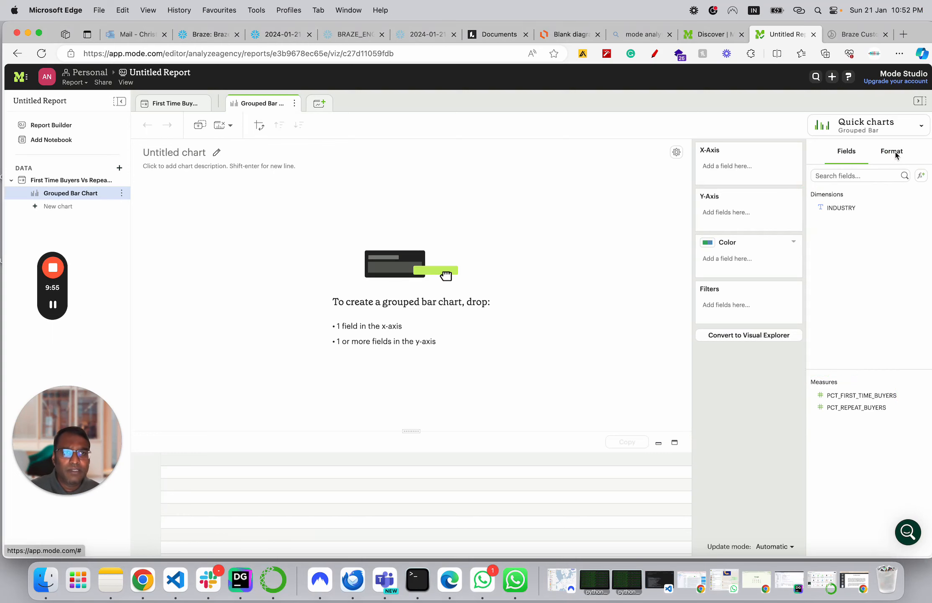
# Step: Assign INDUSTRY to the grouped bar chart's x-axis, and PCT_FIRST_TIME_BUYERS and PCT_REPEAT_BUYERS to its y-axis
pyautogui.click(895, 154)
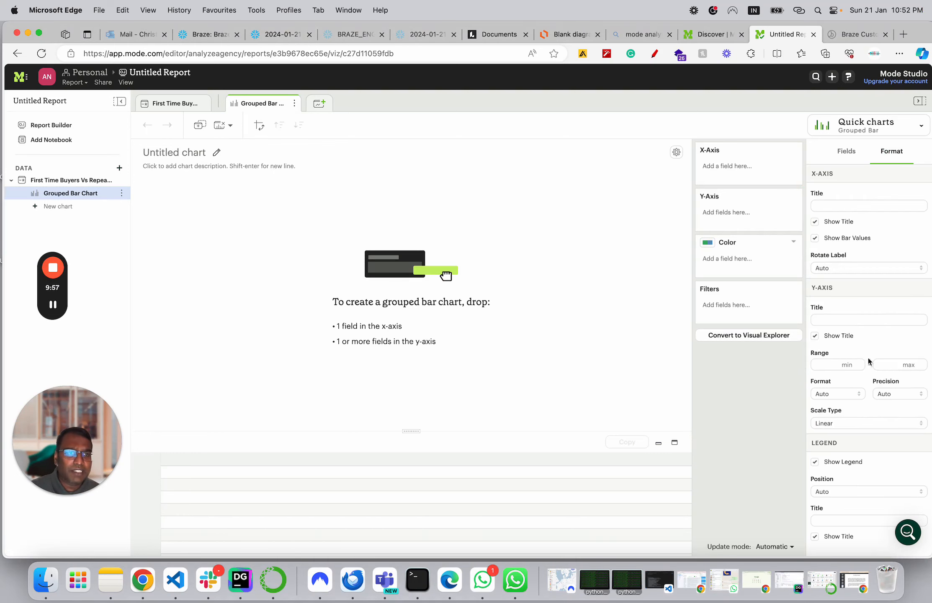
pyautogui.click(843, 155)
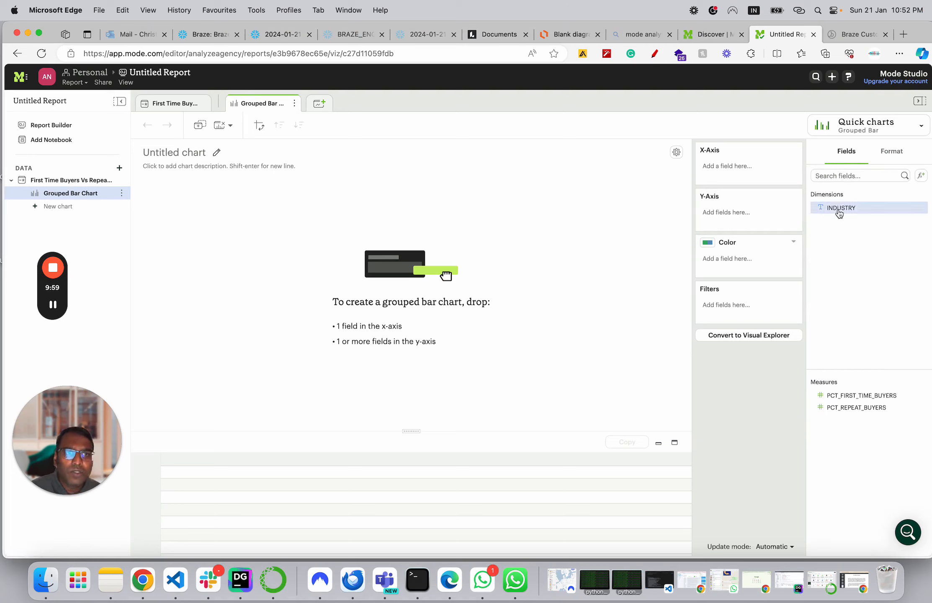
pyautogui.moveTo(839, 208); pyautogui.dragTo(717, 173)
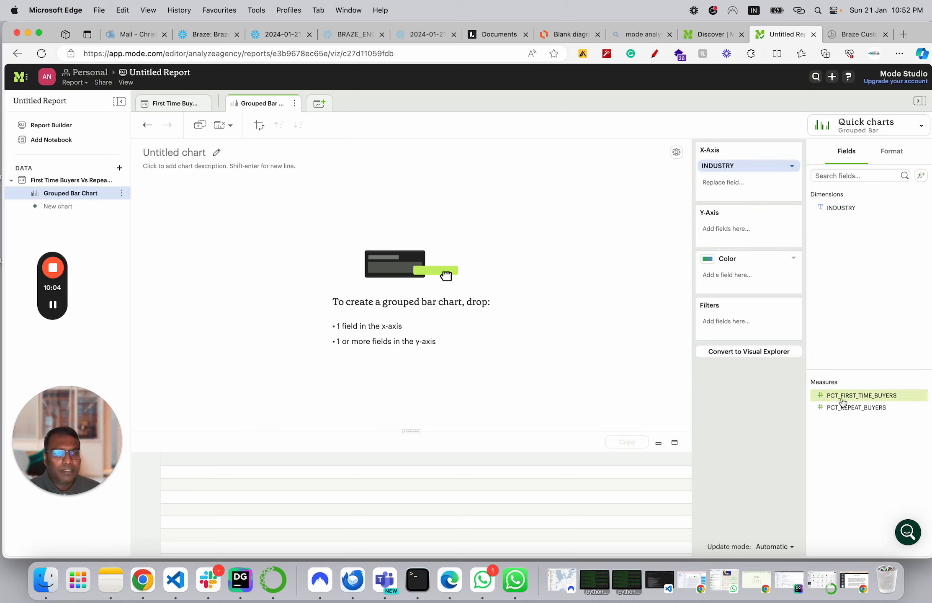
pyautogui.moveTo(842, 402); pyautogui.dragTo(735, 237)
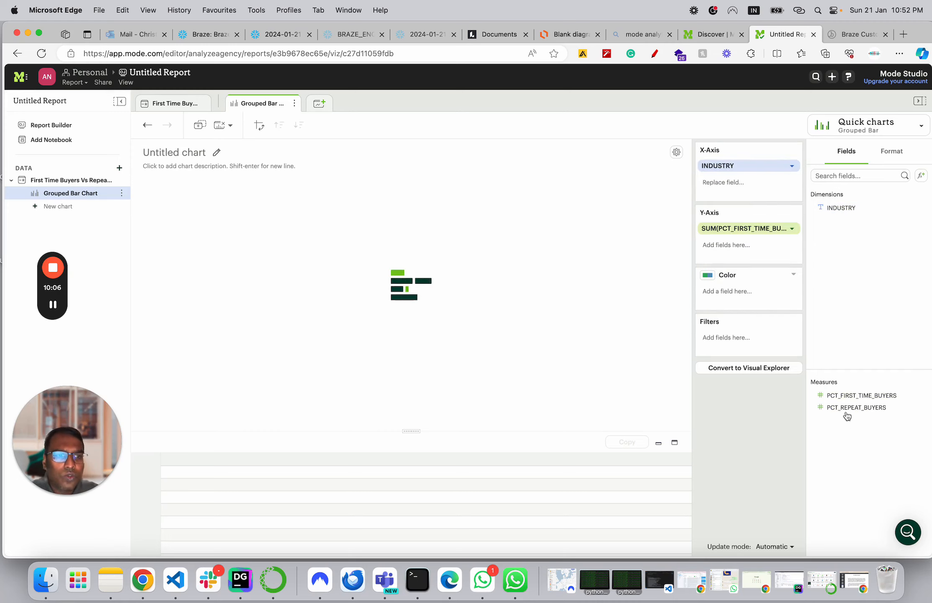
pyautogui.moveTo(829, 408); pyautogui.dragTo(732, 251)
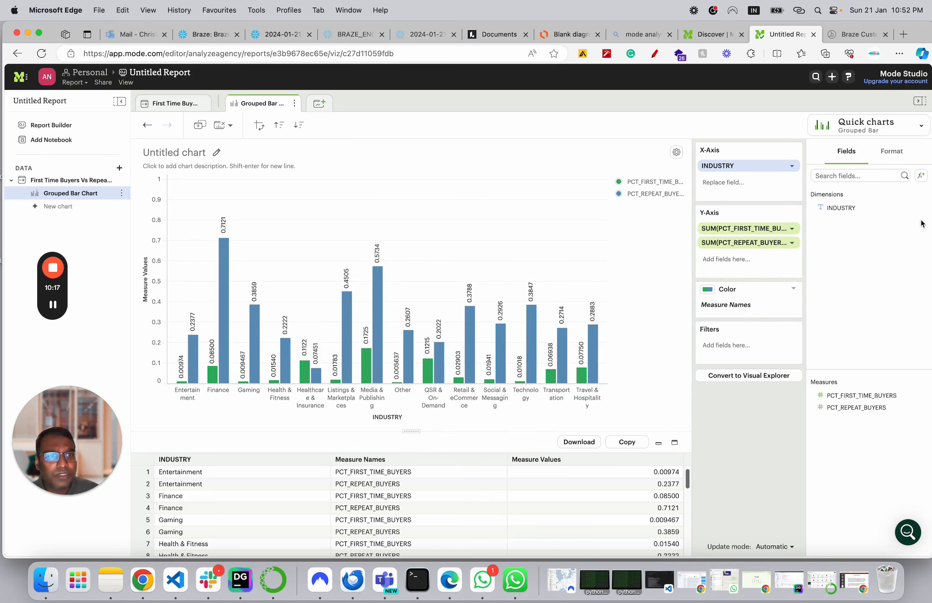
# Step: Title the grouped bar chart's x-axis "Industry" and its y-axis "Percentage"
pyautogui.click(899, 154)
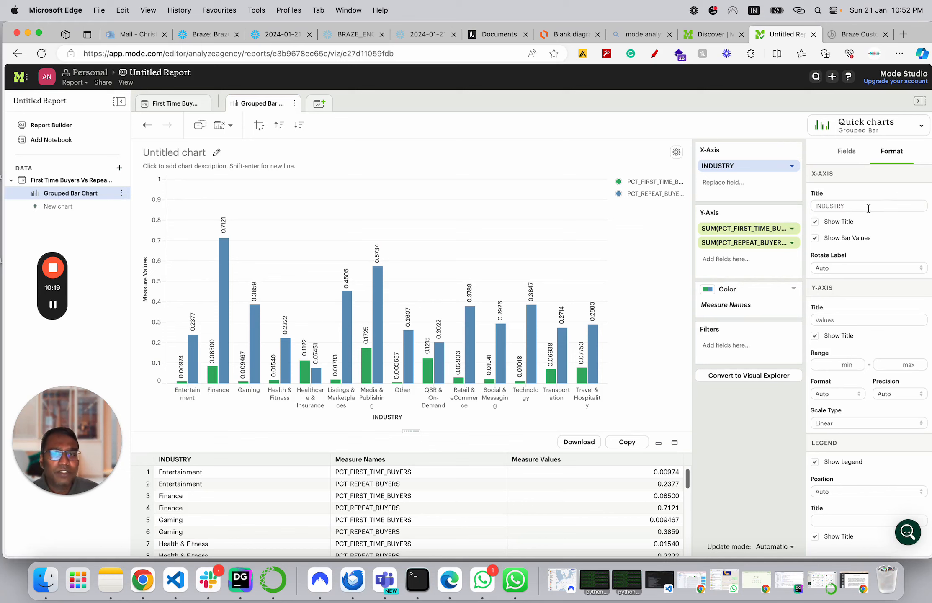
pyautogui.moveTo(537, 386)
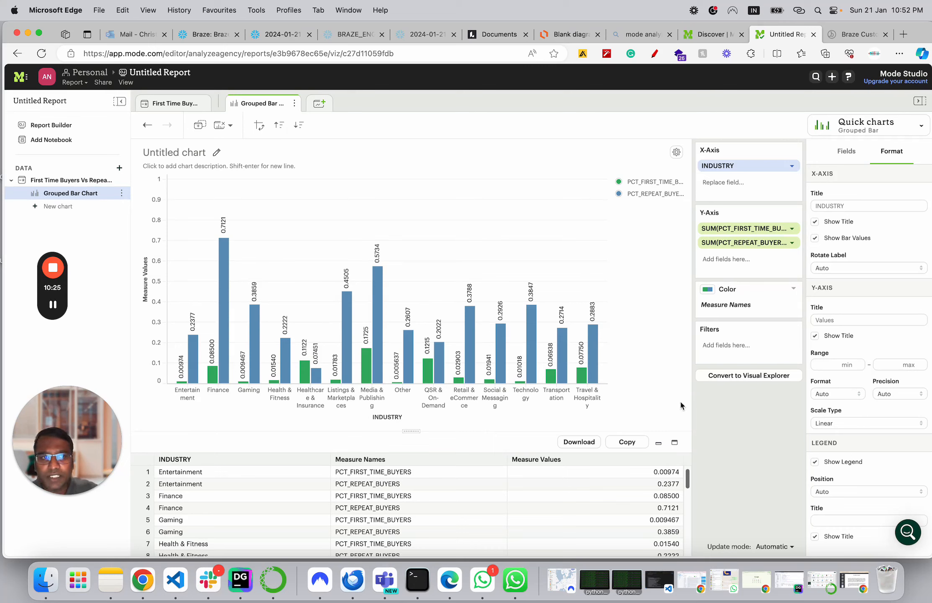
pyautogui.click(846, 206)
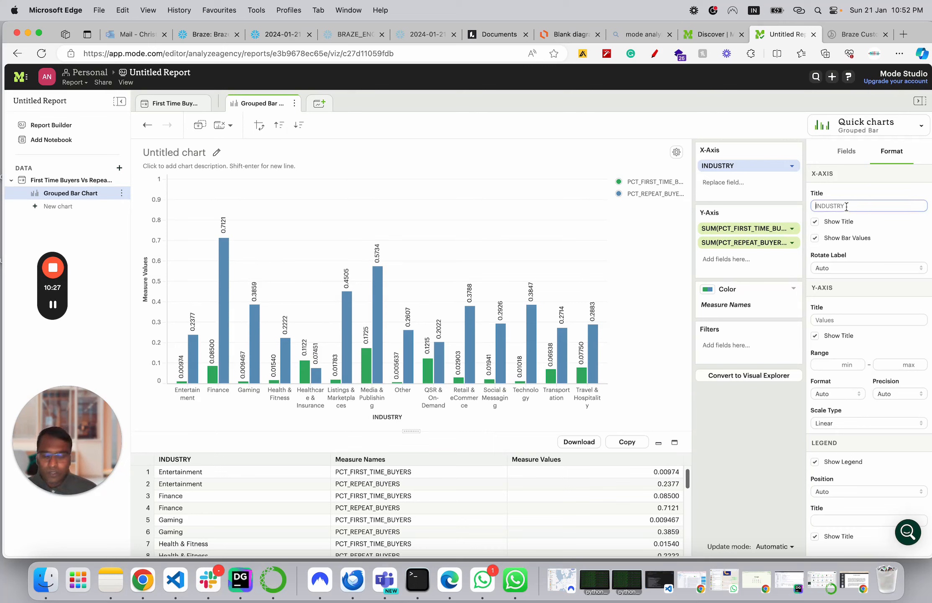
pyautogui.write('Indua')
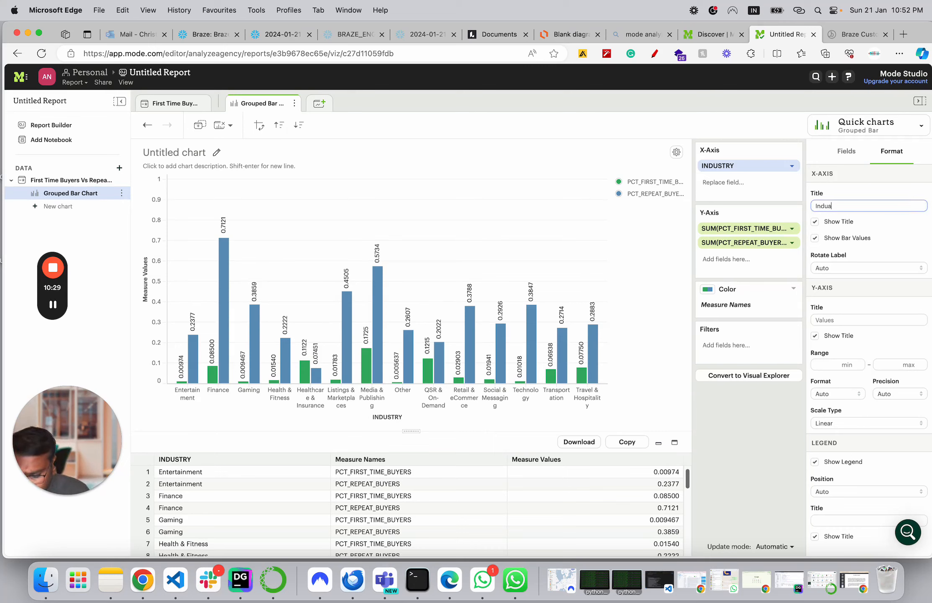
pyautogui.press('BackSpace')
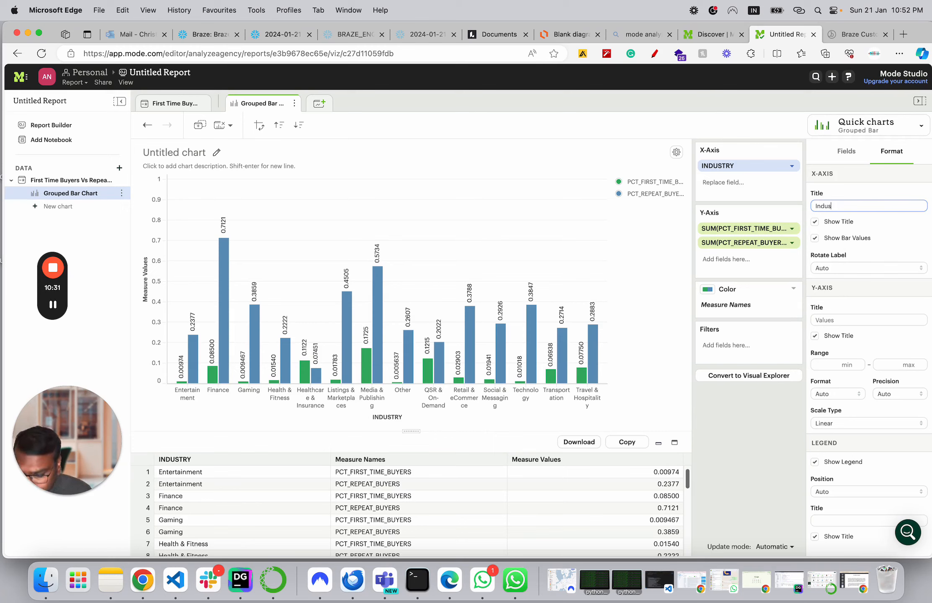
pyautogui.write('stry')
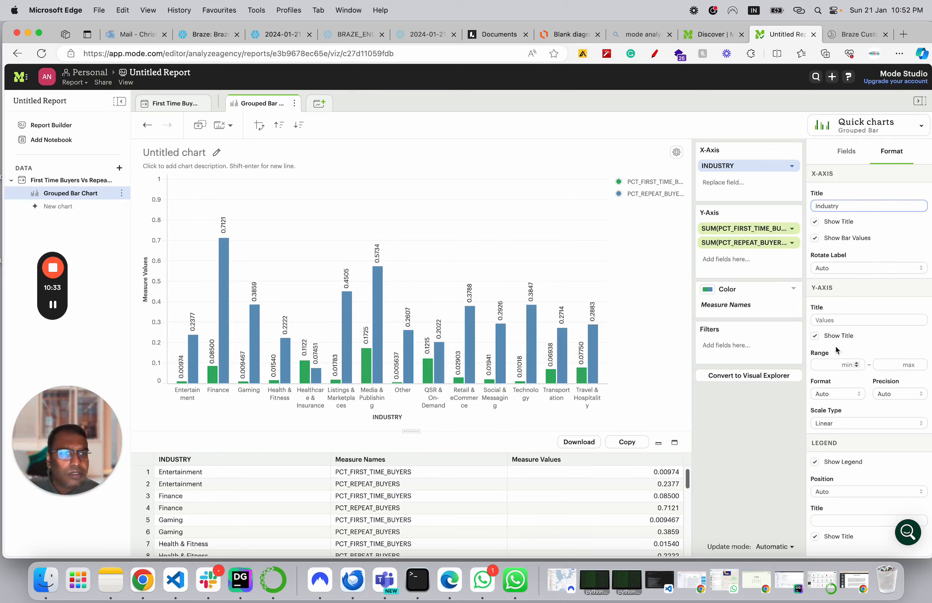
pyautogui.click(836, 320)
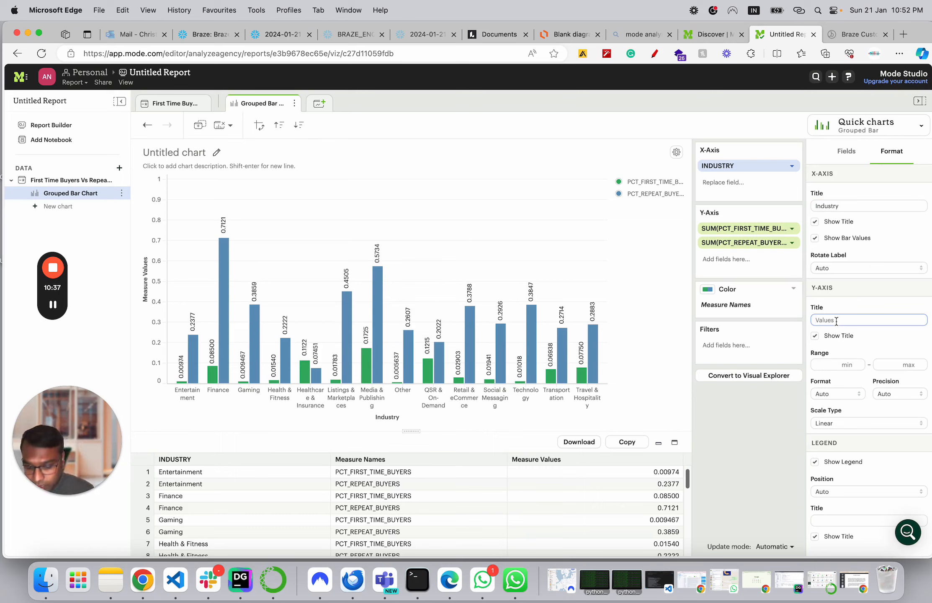
pyautogui.write('Percentage')
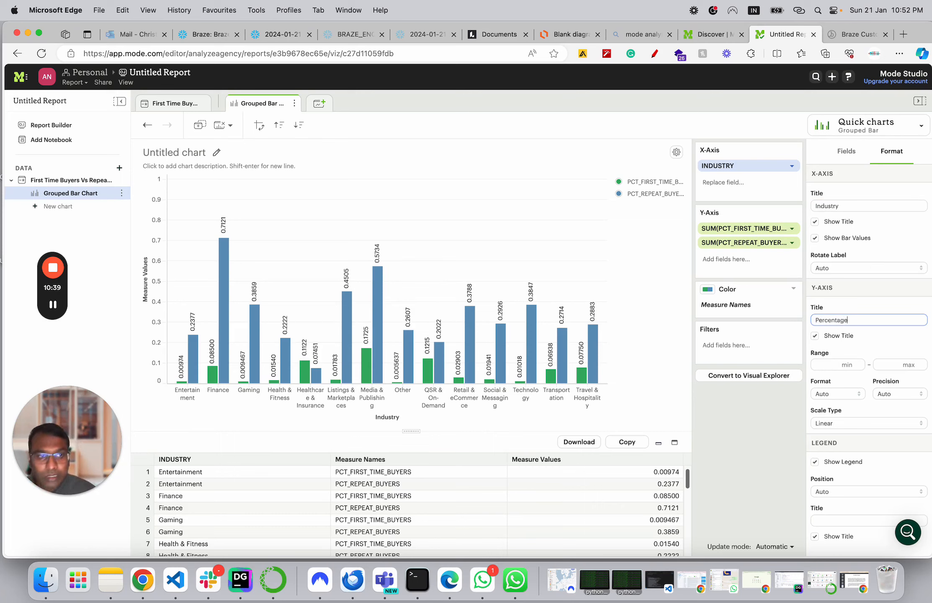
# Step: Format the chart's y-axis values as Percent and set the legend position to Bottom
pyautogui.click(837, 396)
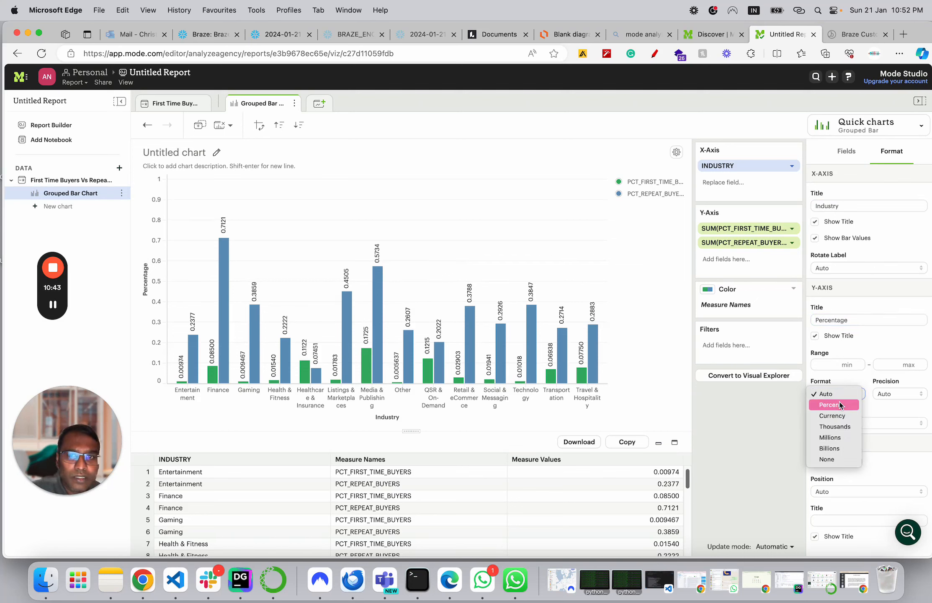
pyautogui.click(839, 403)
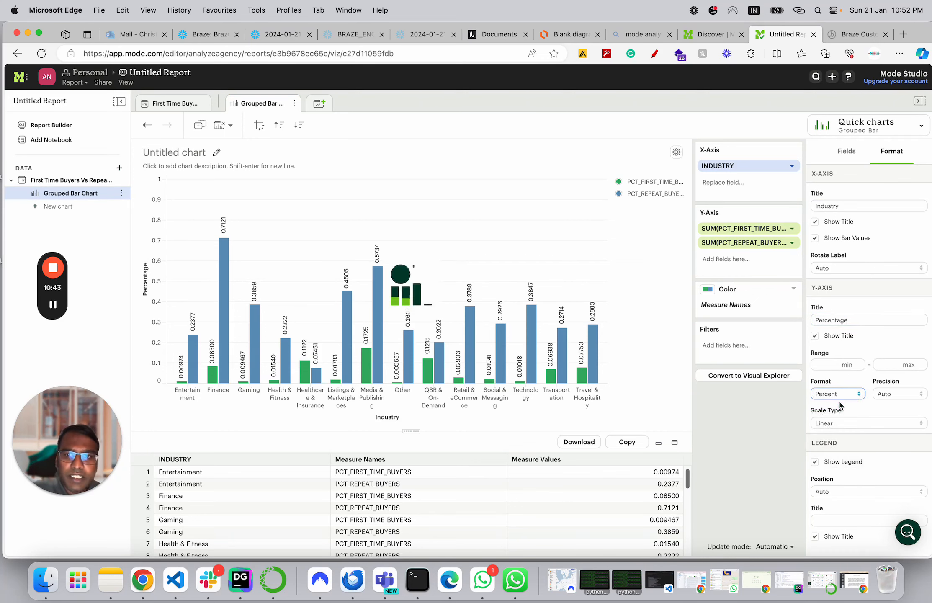
pyautogui.click(771, 420)
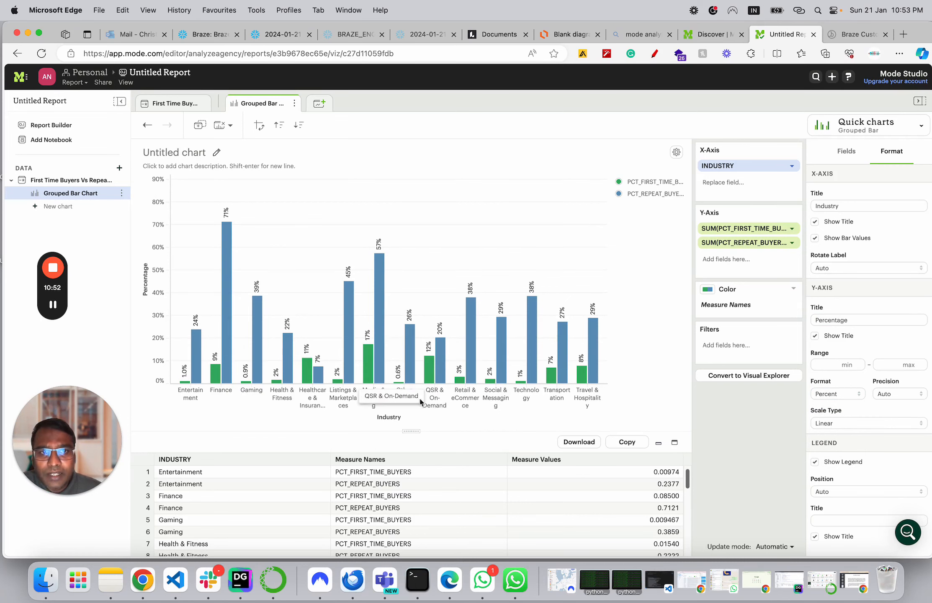
pyautogui.moveTo(215, 386)
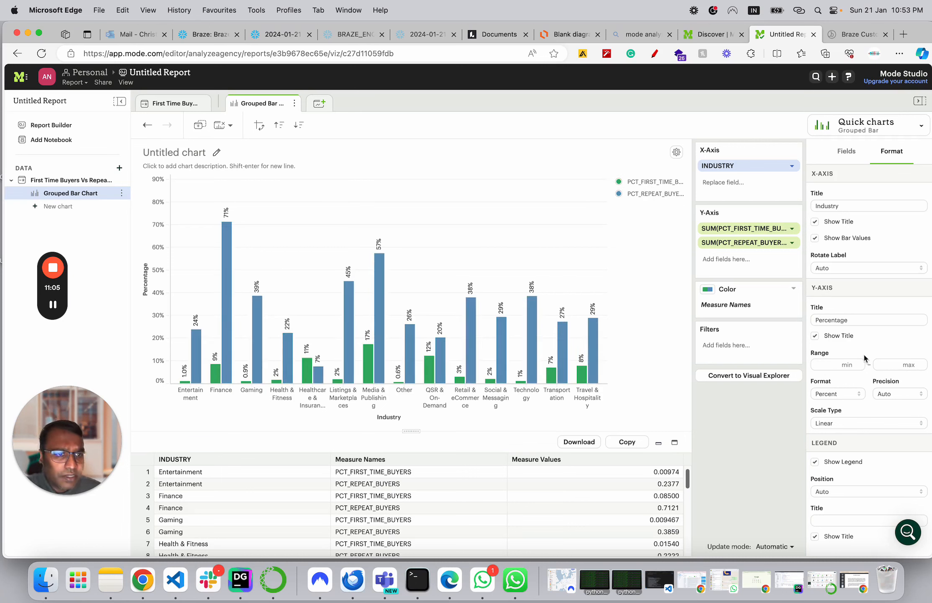
pyautogui.click(839, 490)
pyautogui.click(837, 524)
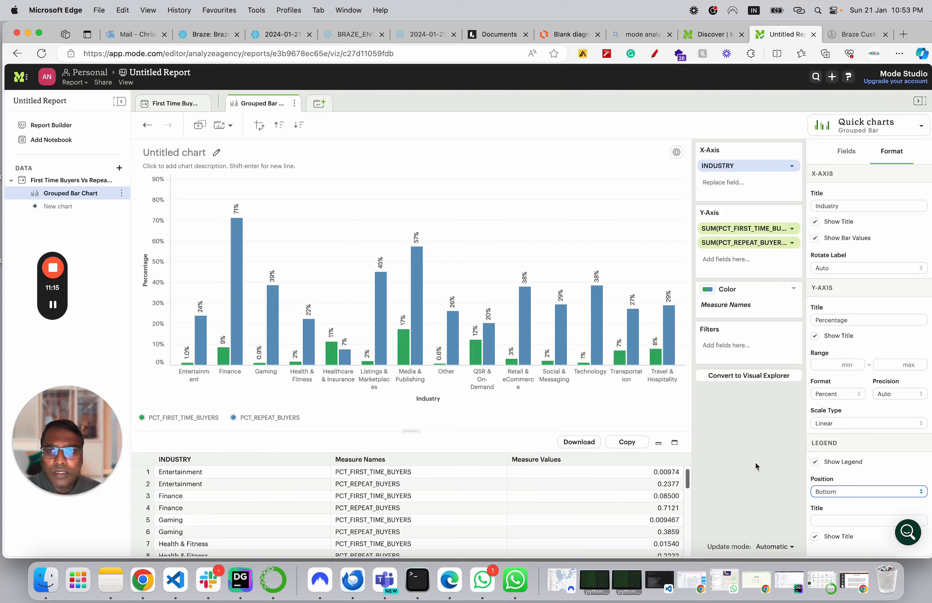
# Step: Assign the Pastel color palette to the grouped bar chart
pyautogui.click(845, 151)
pyautogui.click(754, 295)
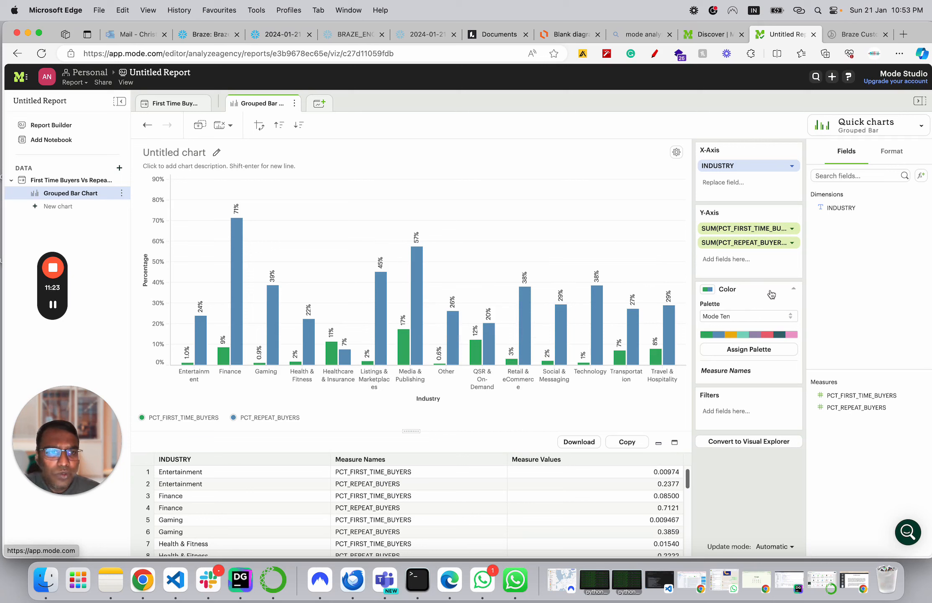
pyautogui.click(763, 319)
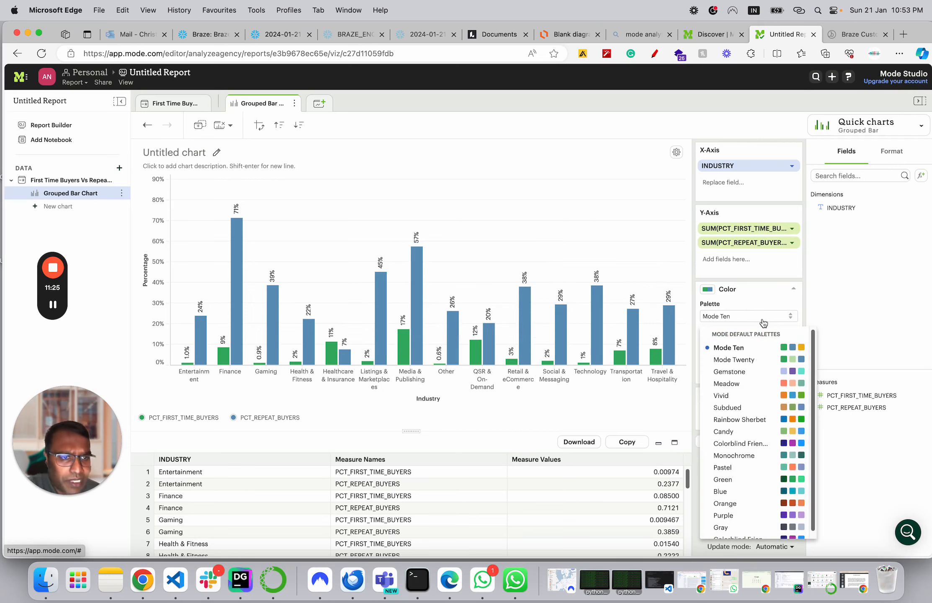
pyautogui.click(743, 468)
pyautogui.click(746, 350)
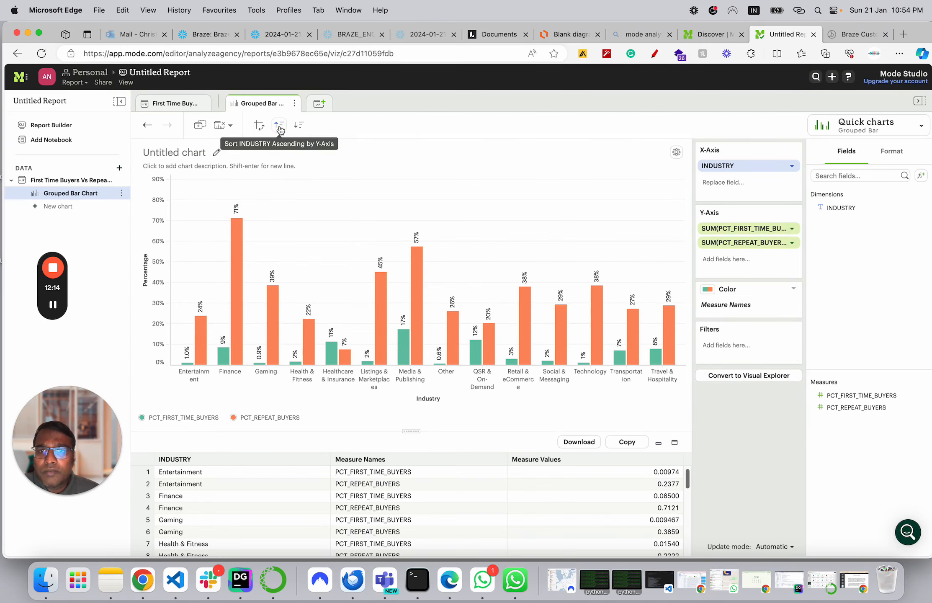
# Step: Sort the chart's INDUSTRY categories in ascending order by the y-axis
pyautogui.click(279, 126)
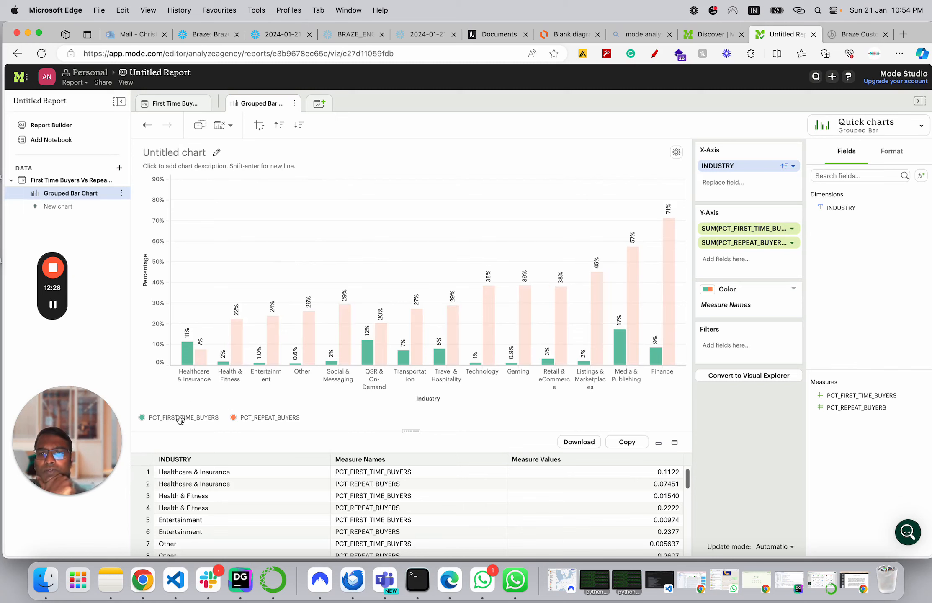
pyautogui.moveTo(187, 365)
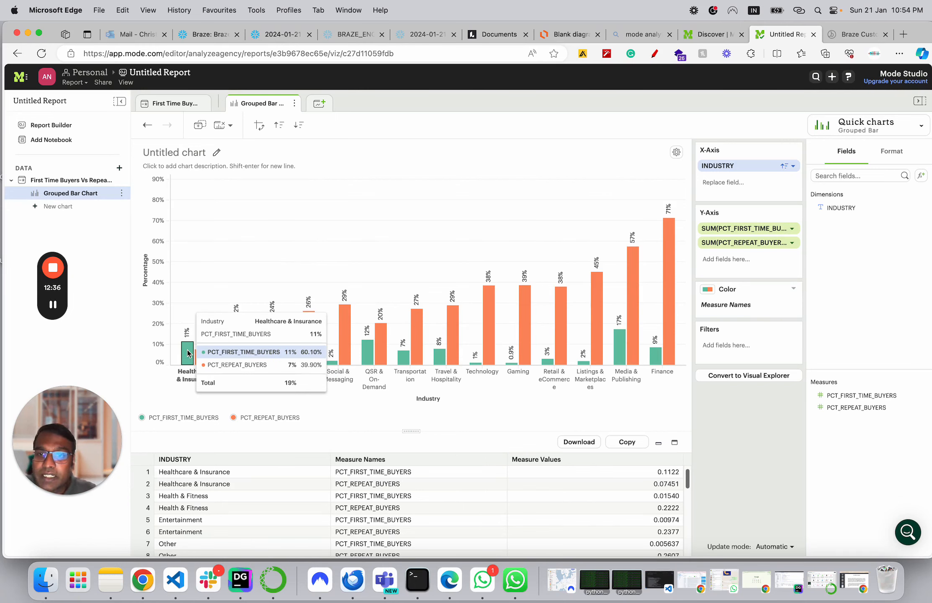
pyautogui.click(53, 305)
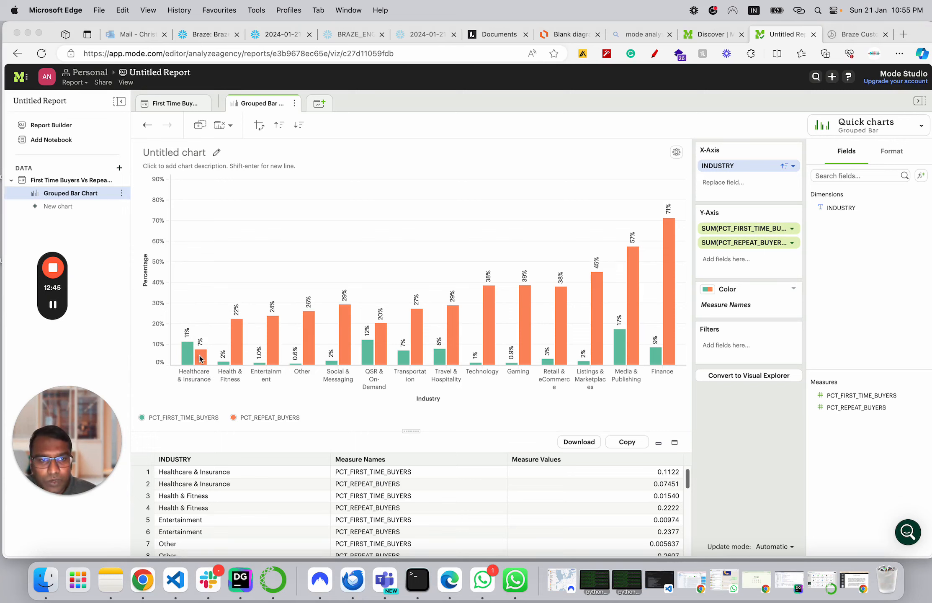
pyautogui.click(657, 358)
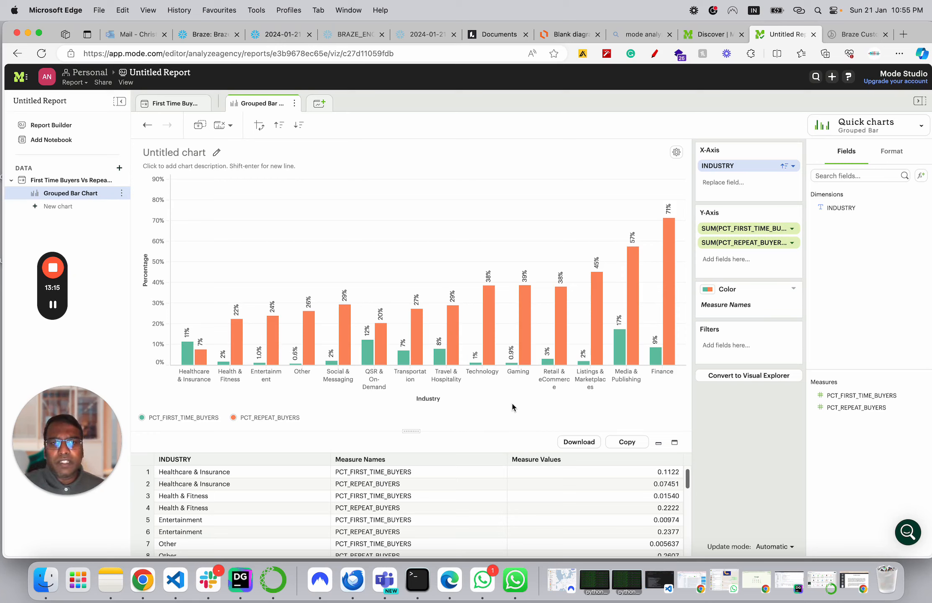
# Step: Title the chart "First Time Buyers vs Repeat Buyers"
pyautogui.click(216, 152)
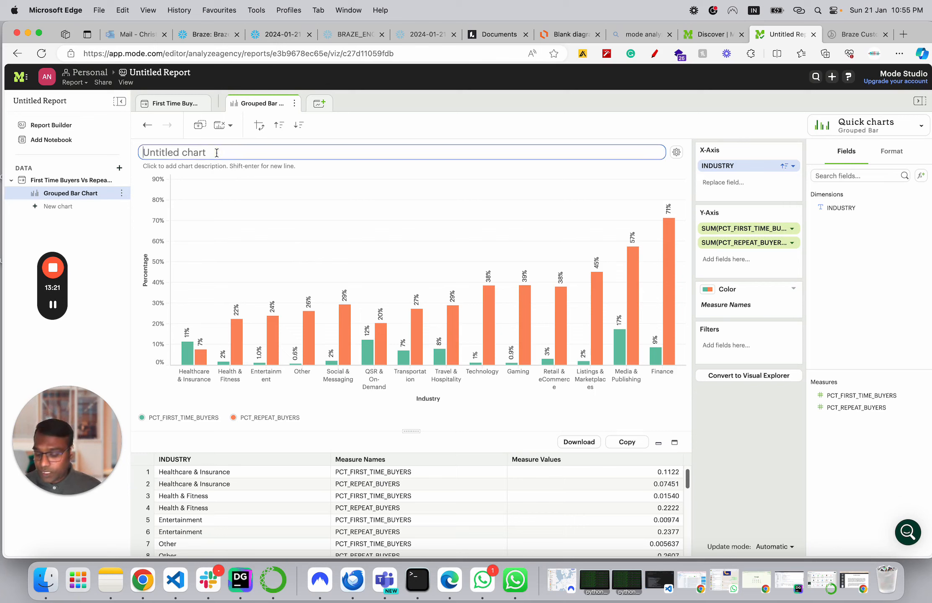
pyautogui.write('Reap')
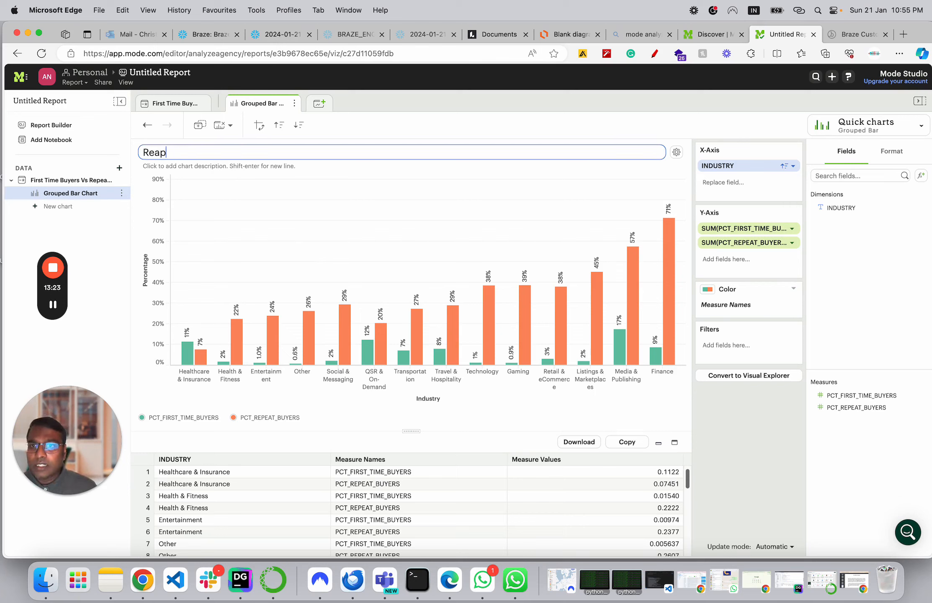
pyautogui.press('BackSpace')
pyautogui.press('BackSpace')
pyautogui.press('BackSpace')
pyautogui.write('F')
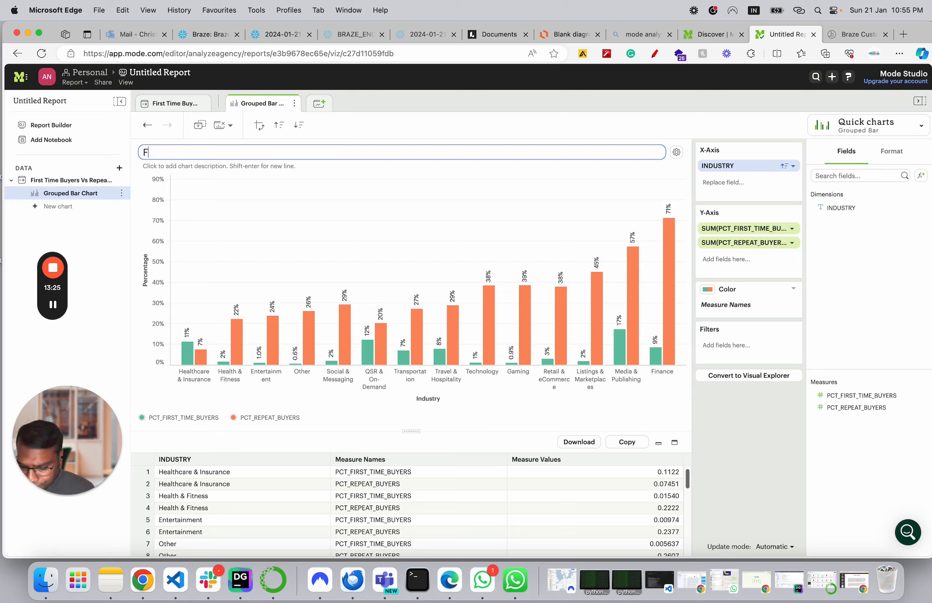
pyautogui.write('irst ')
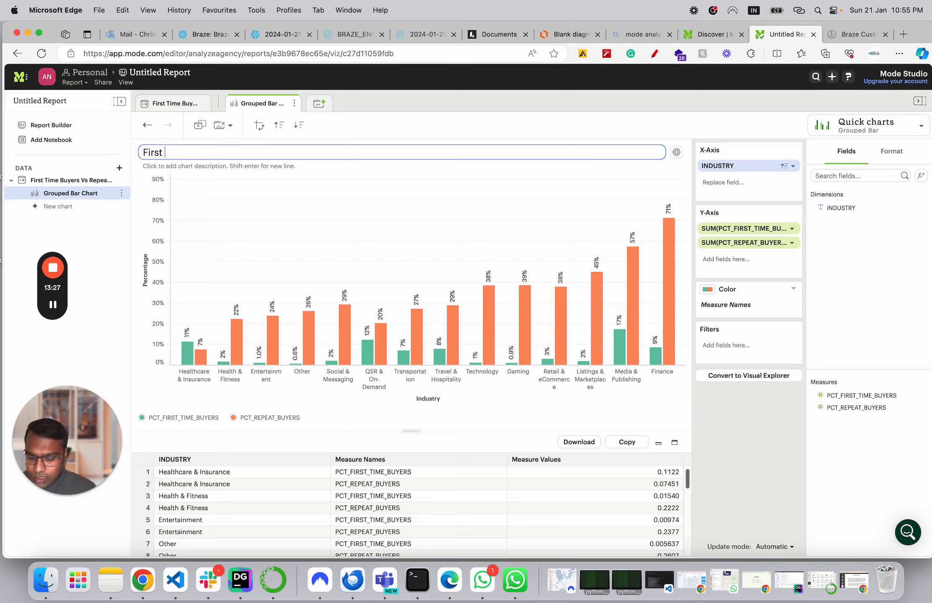
pyautogui.write('Time Bu')
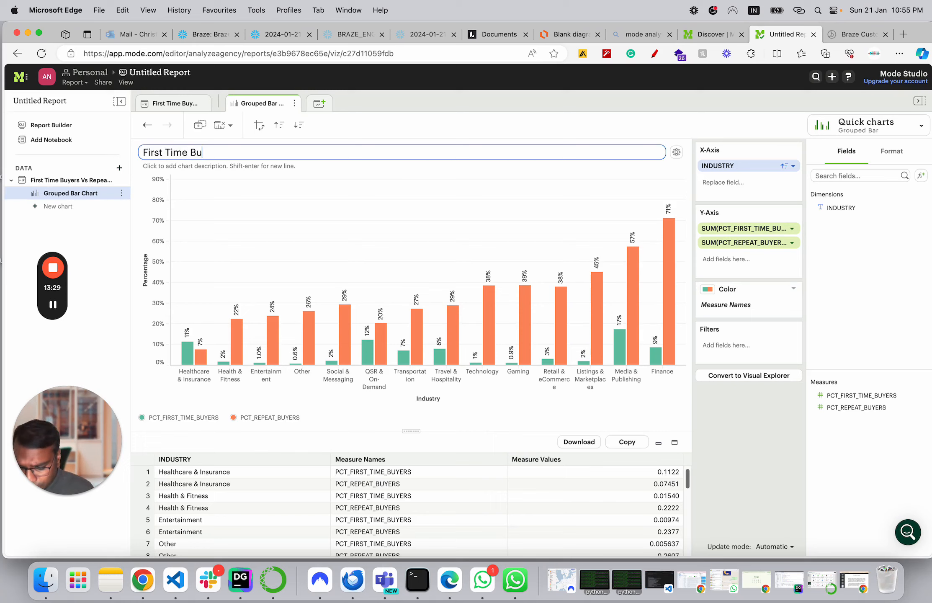
pyautogui.write('yers vs ')
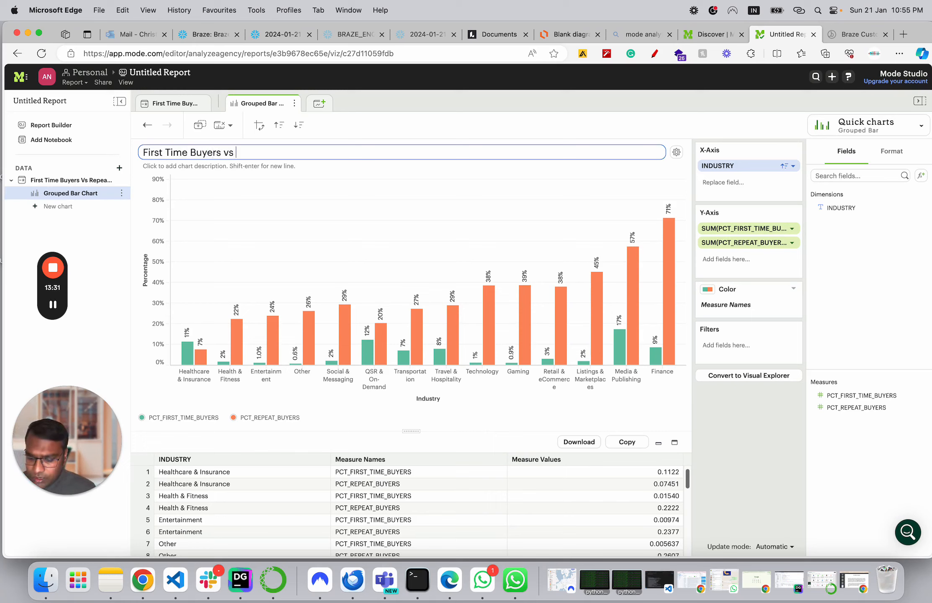
pyautogui.write('Repea')
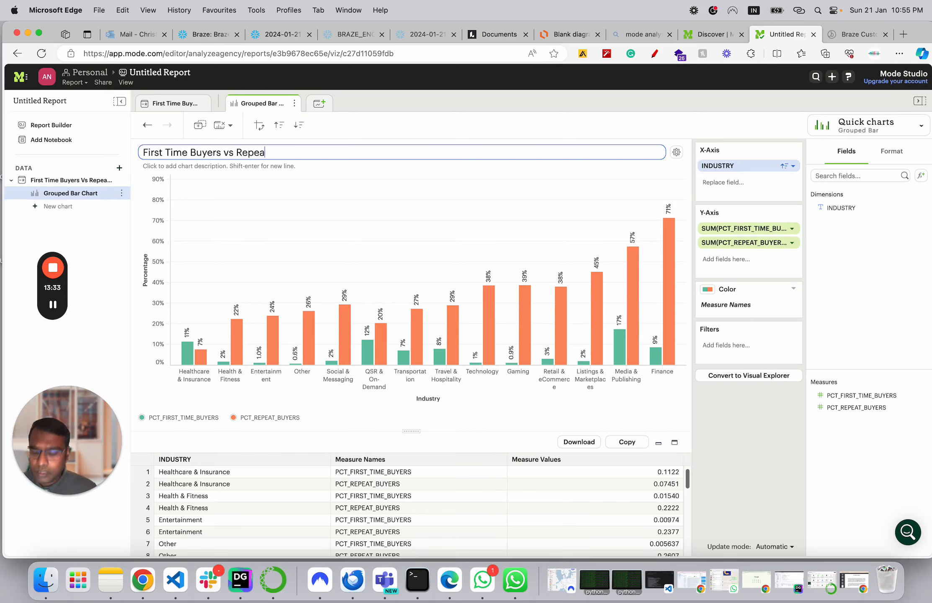
pyautogui.write('rtBUyer')
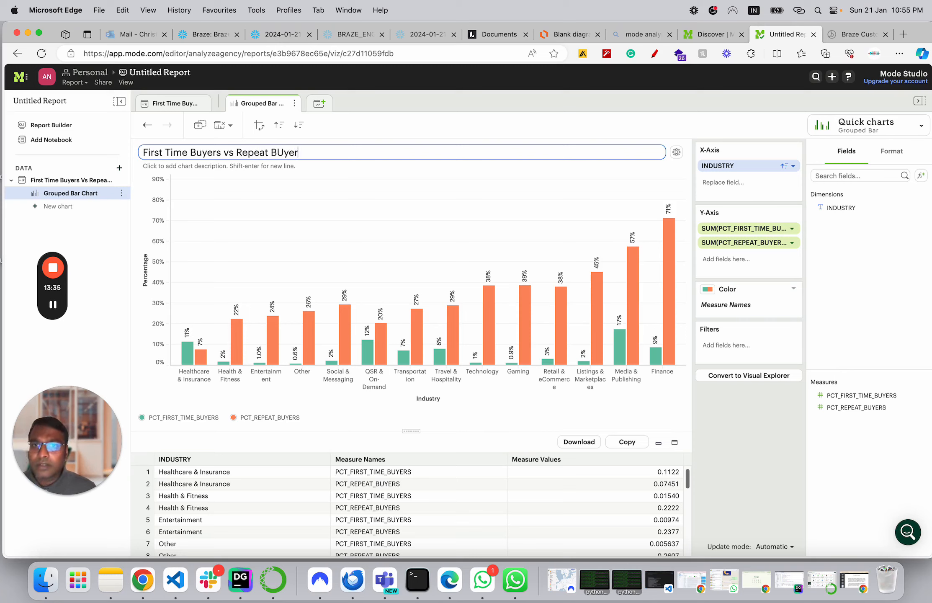
pyautogui.press('BackSpace')
pyautogui.press('BackSpace')
pyautogui.press('BackSpace')
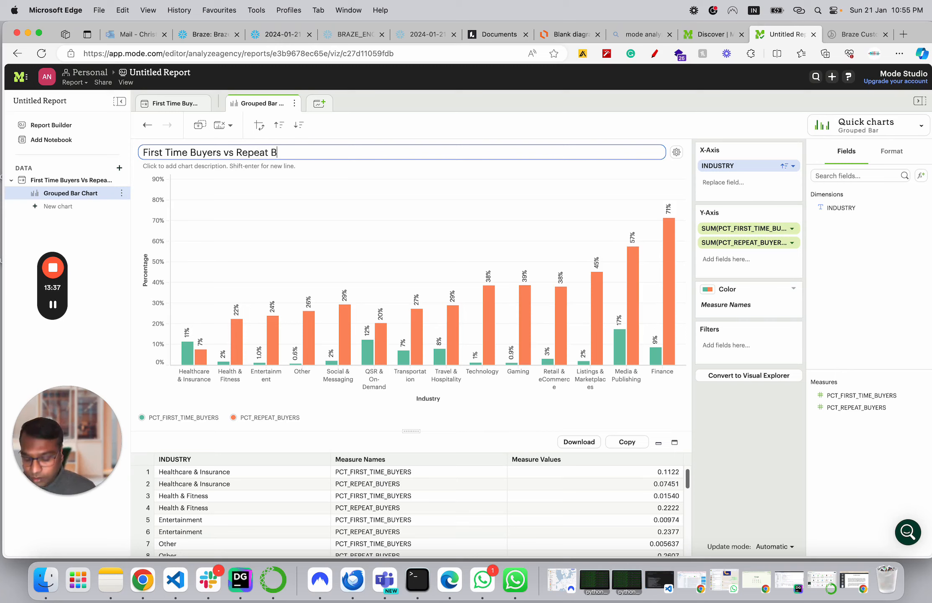
pyautogui.write('uyers')
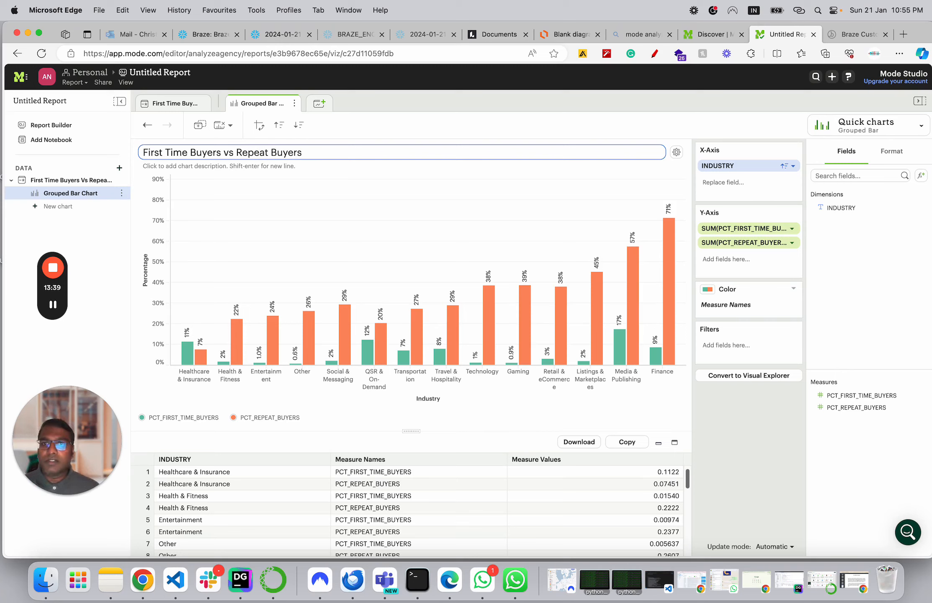
pyautogui.click(228, 167)
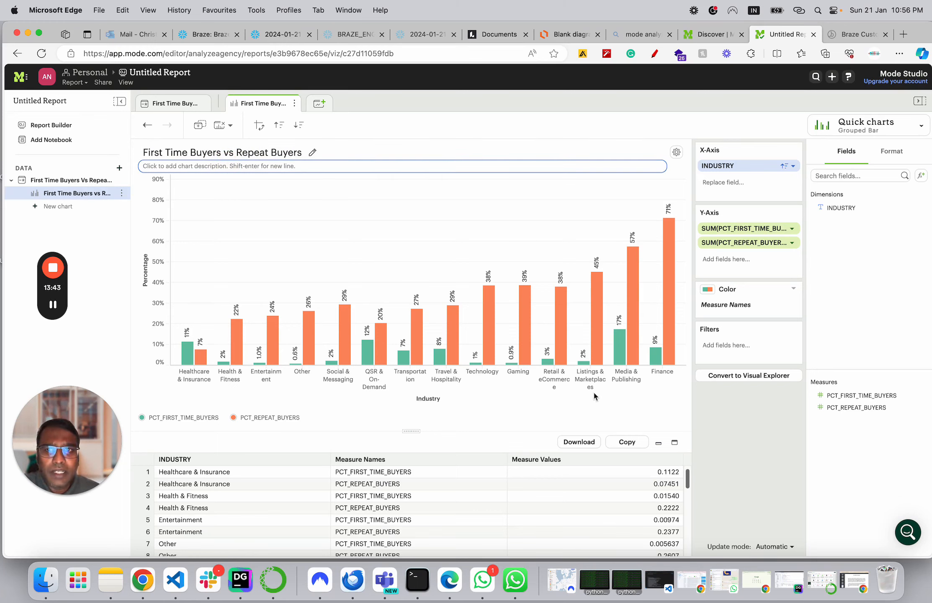
# Step: Add the First Time Buyers vs Repeat Buyers chart to the Report Builder and select it in the report layout
pyautogui.click(121, 193)
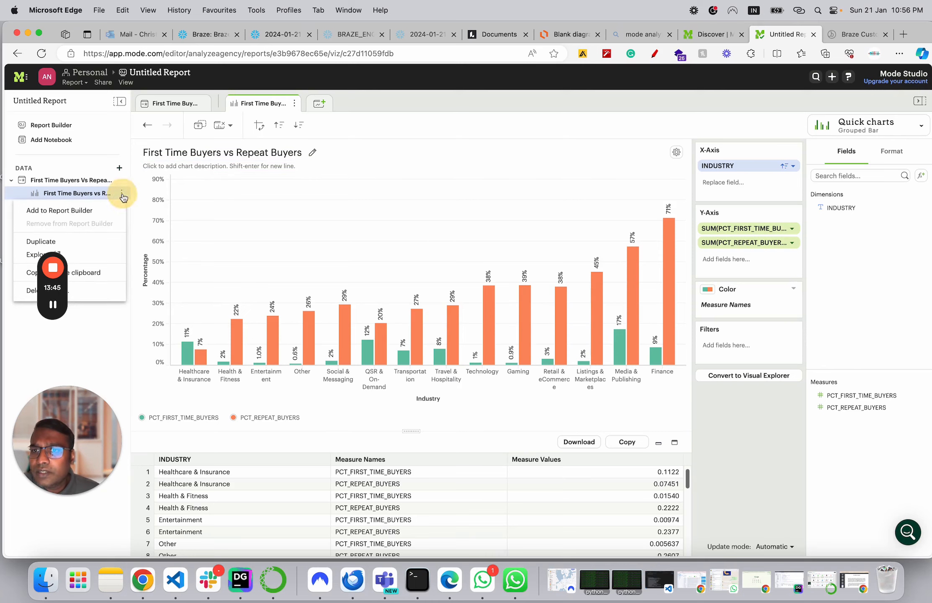
pyautogui.click(104, 213)
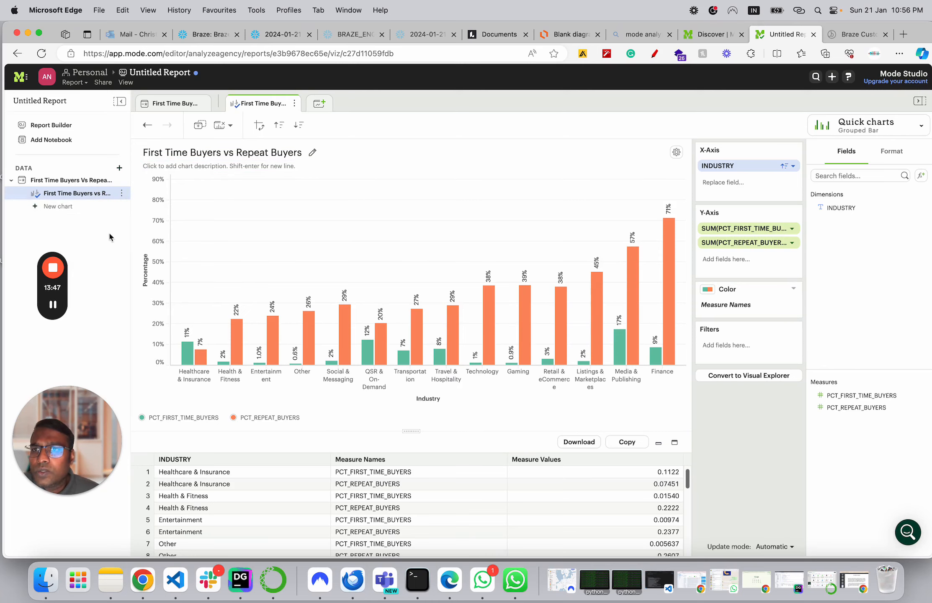
pyautogui.click(77, 125)
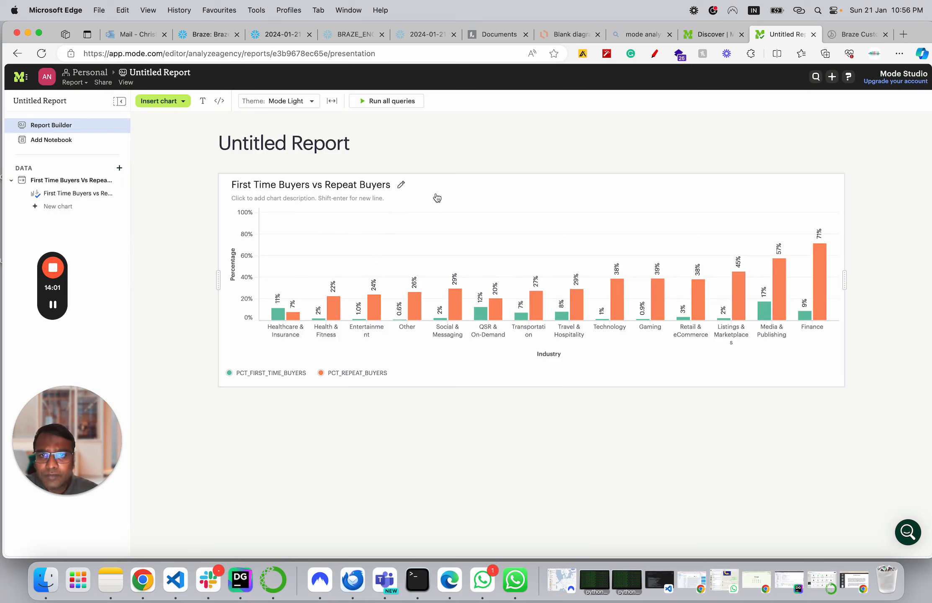
pyautogui.click(442, 192)
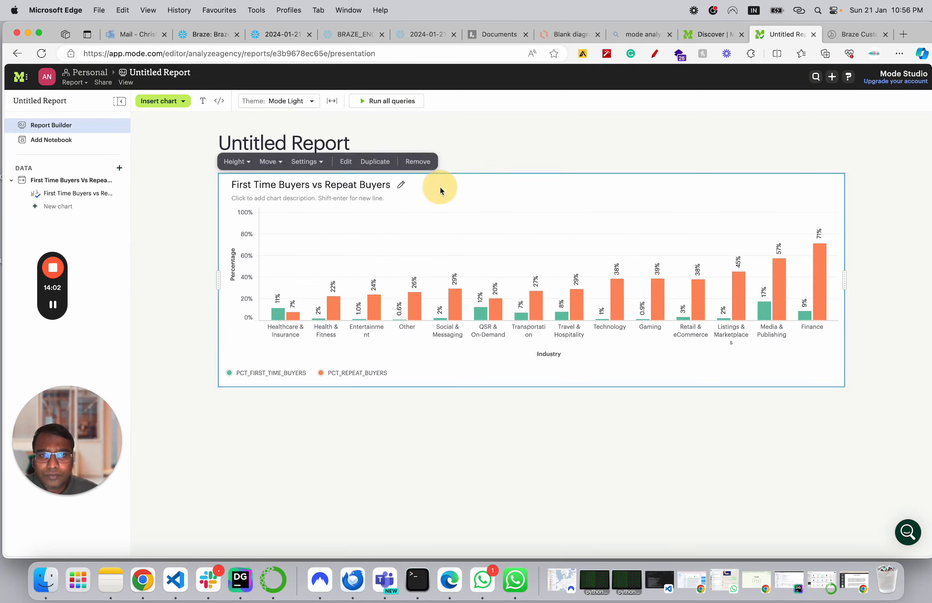
# Step: Try a taller height for the First Time Buyers vs Repeat Buyers chart, and return it to Medium
pyautogui.click(246, 163)
pyautogui.click(270, 188)
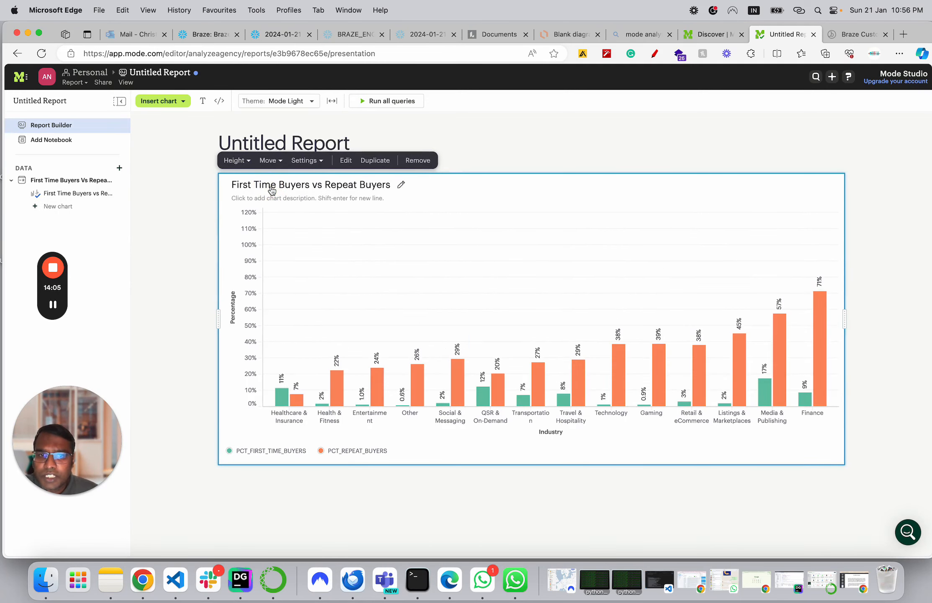
pyautogui.click(235, 161)
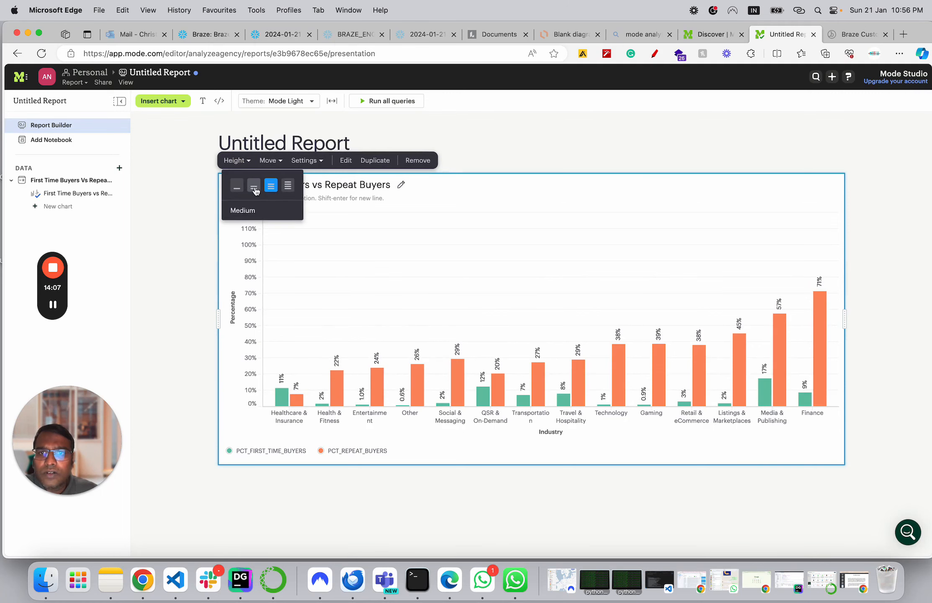
pyautogui.click(256, 189)
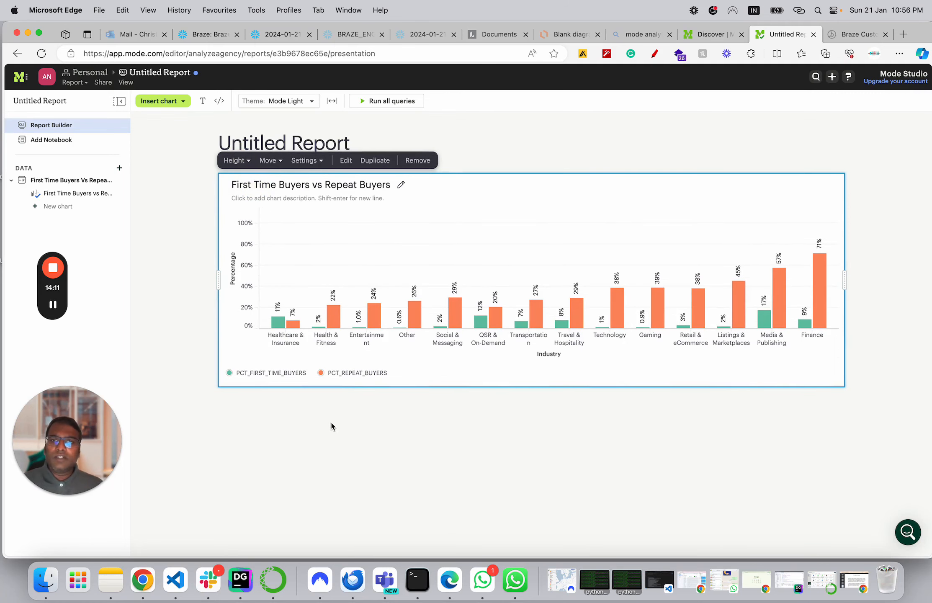
# Step: Rename the report as "Dashboard - First Time Buyers Vs Repeat Buyers." without a description and save it
pyautogui.click(278, 144)
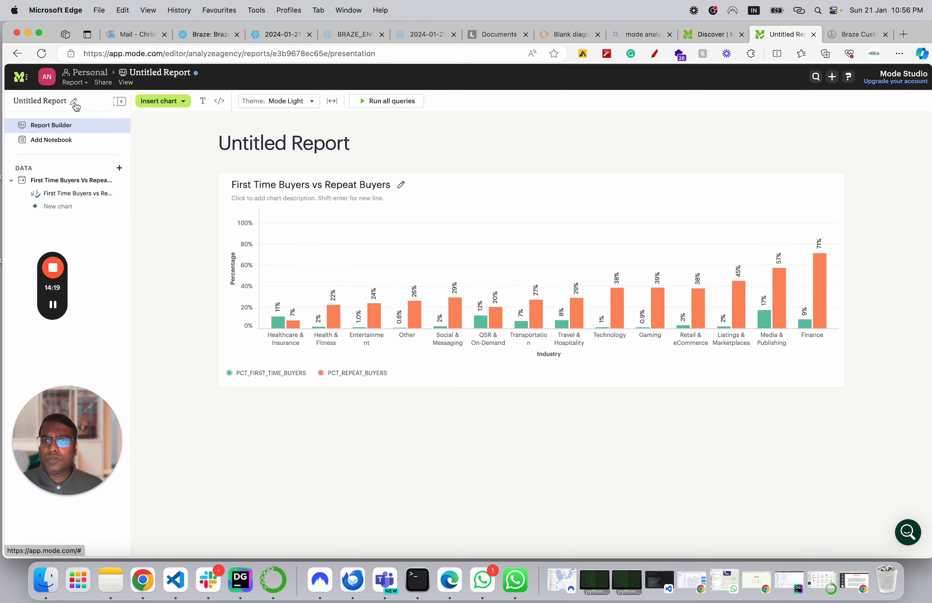
pyautogui.click(73, 103)
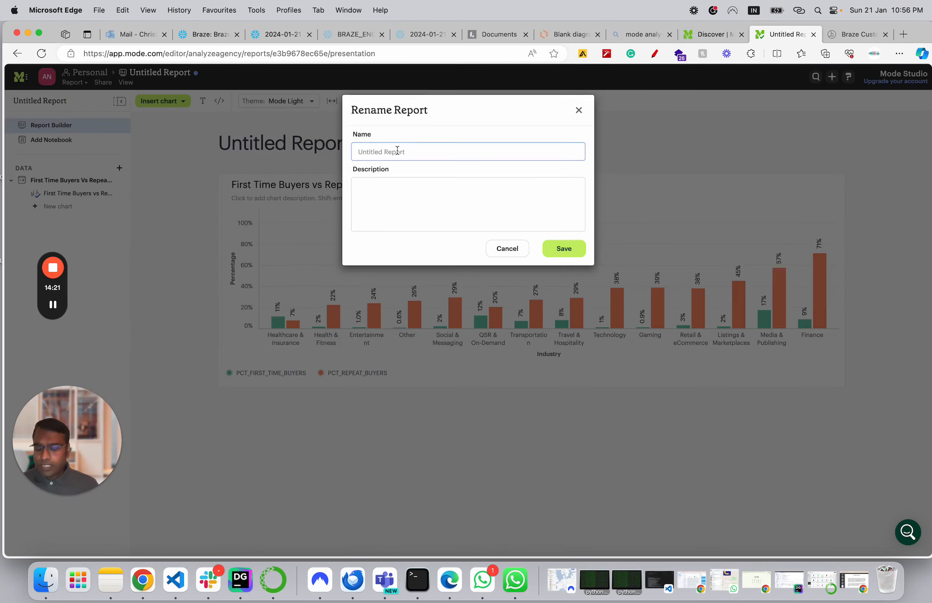
pyautogui.write('Dashboa')
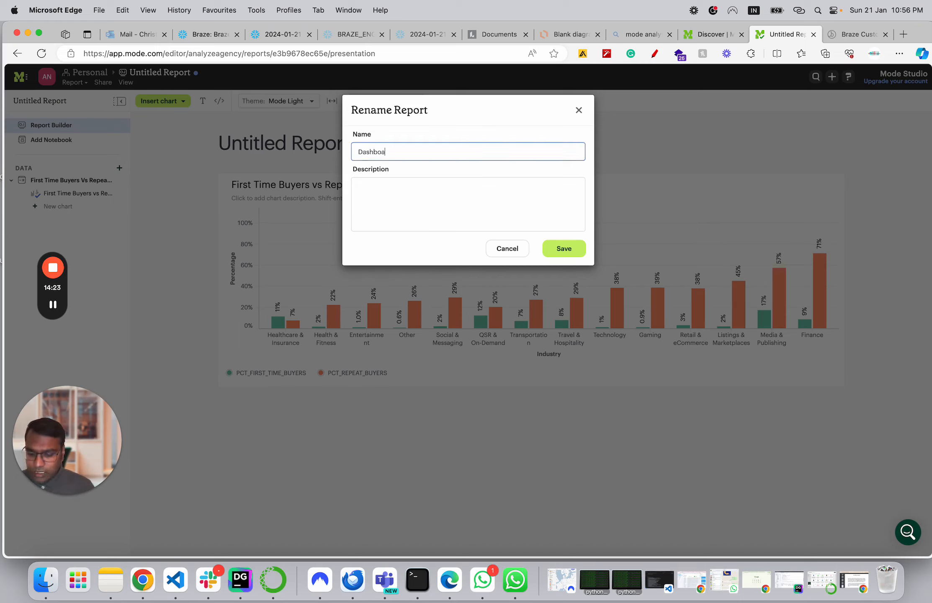
pyautogui.write('rd ')
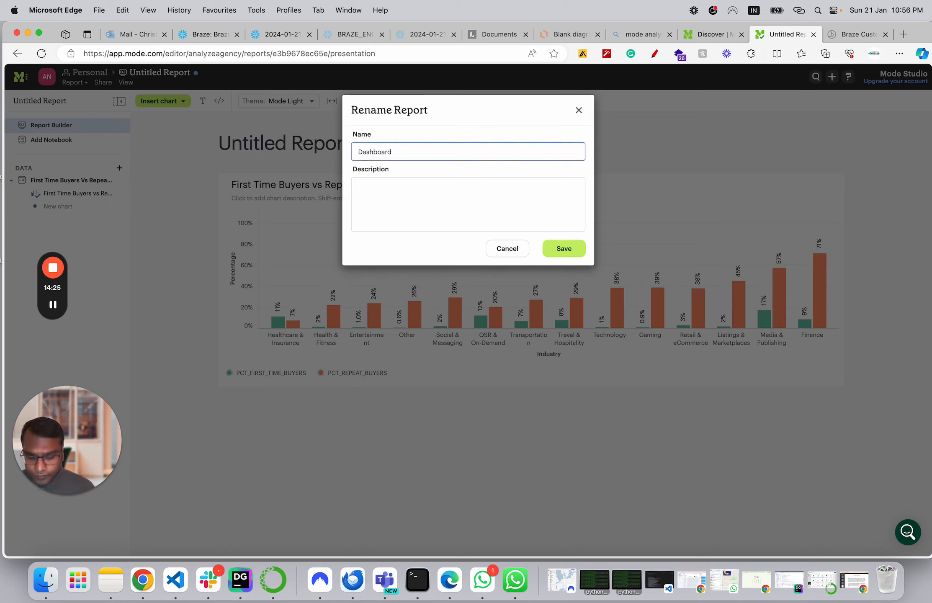
pyautogui.write('- ')
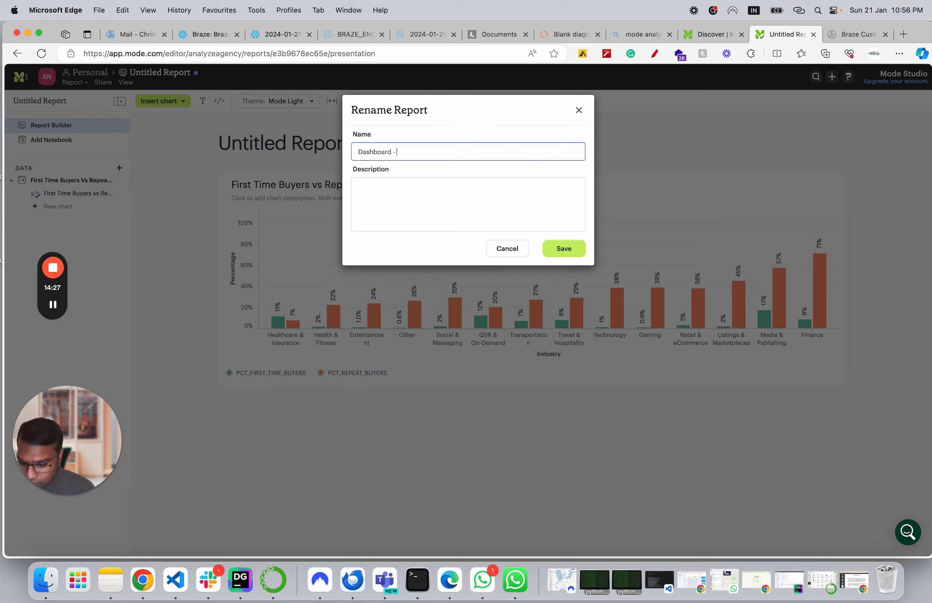
pyautogui.write('First Tm')
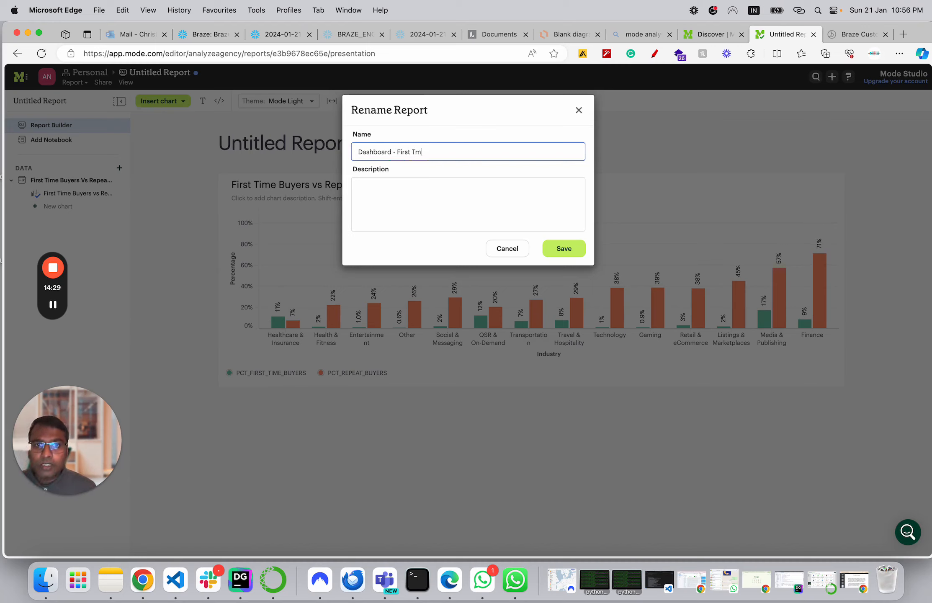
pyautogui.press('BackSpace')
pyautogui.write('ime ')
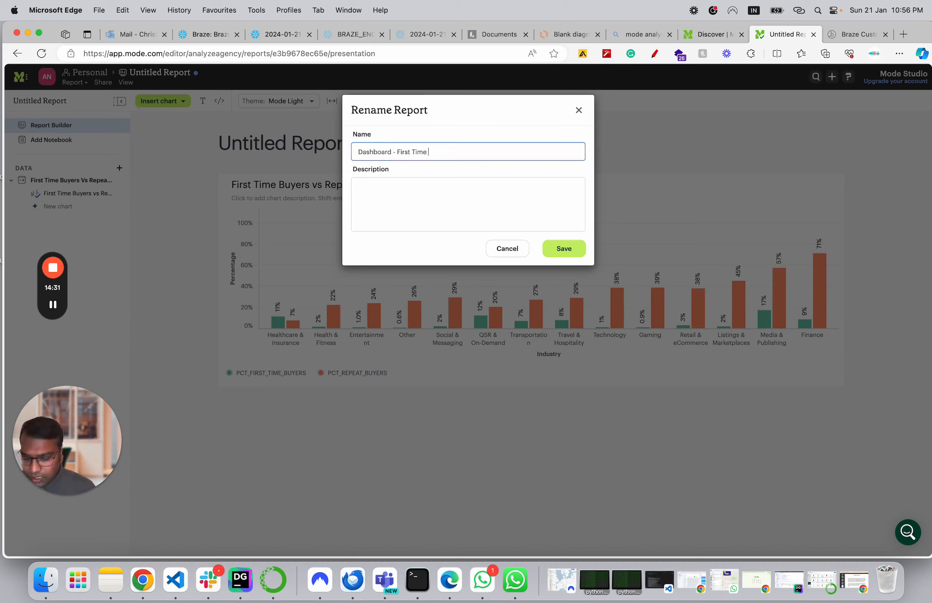
pyautogui.write('Buyers')
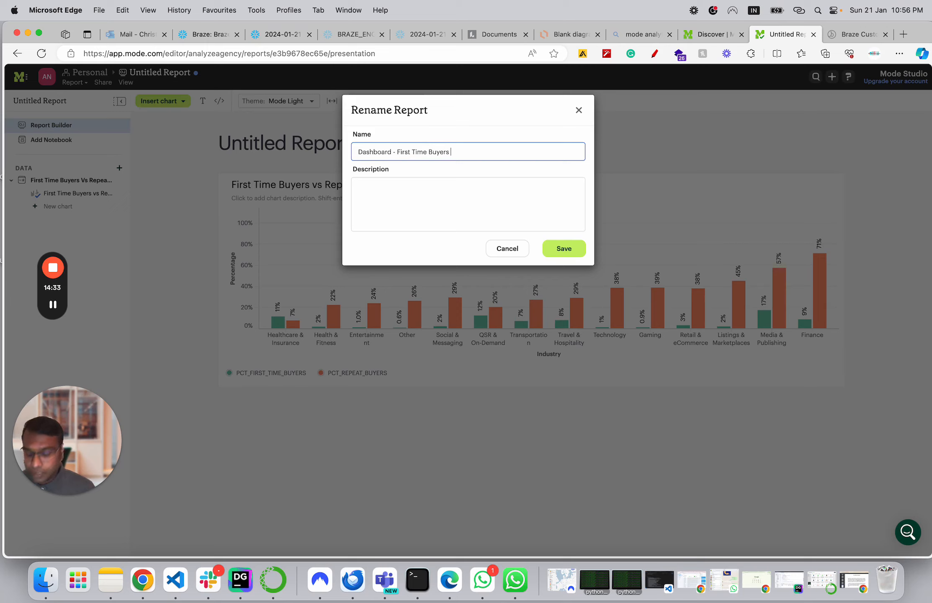
pyautogui.write(' Vs Re')
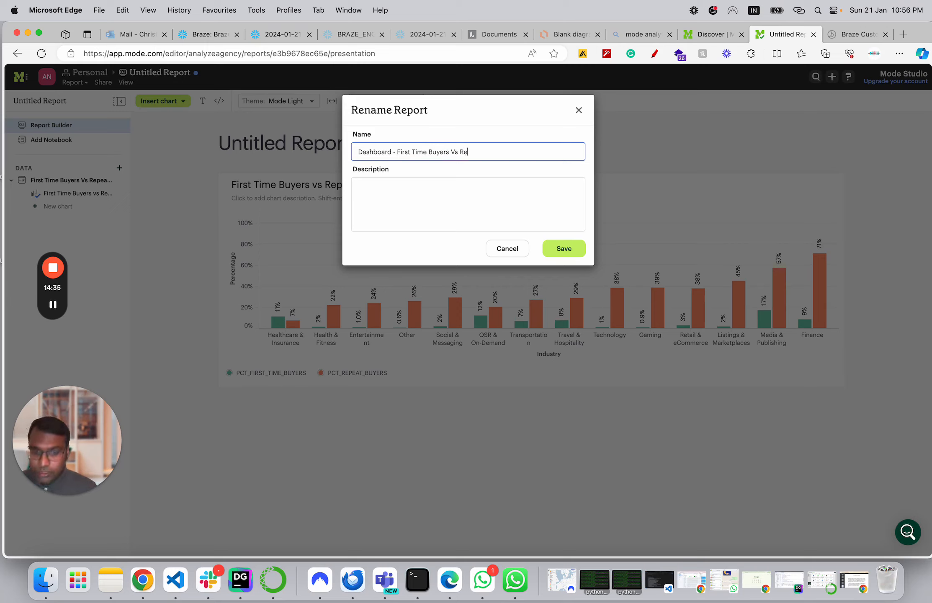
pyautogui.write('peat ')
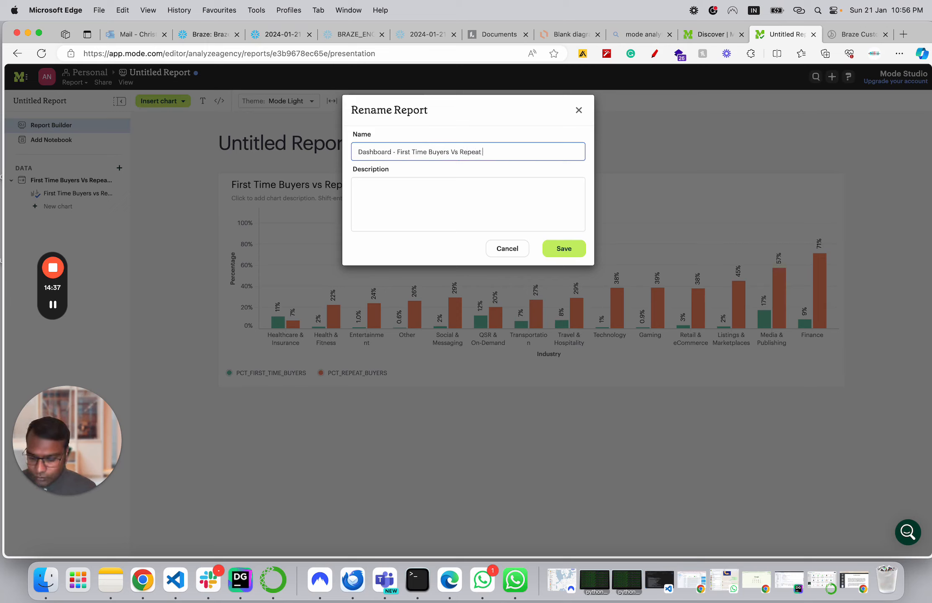
pyautogui.write('Buyers.')
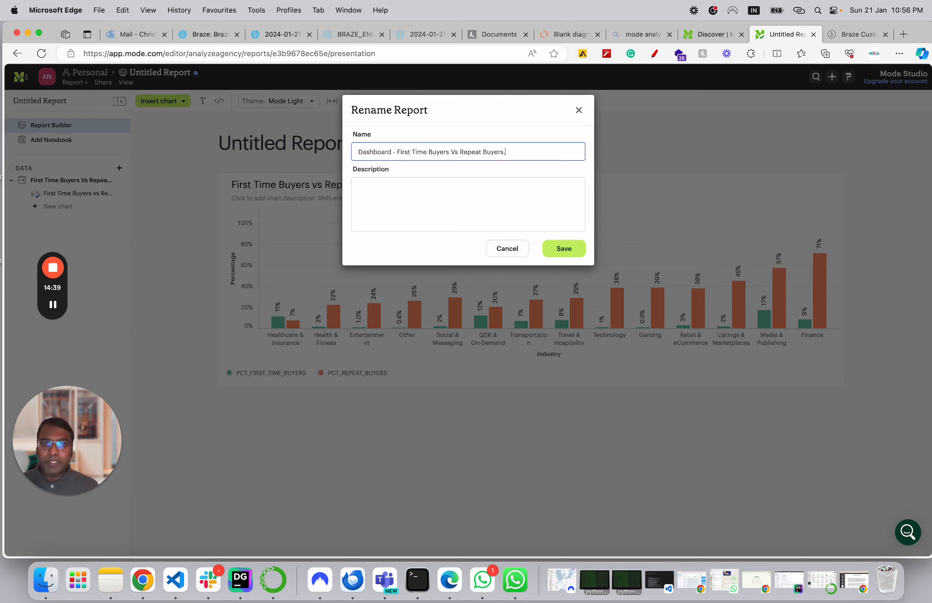
pyautogui.click(382, 193)
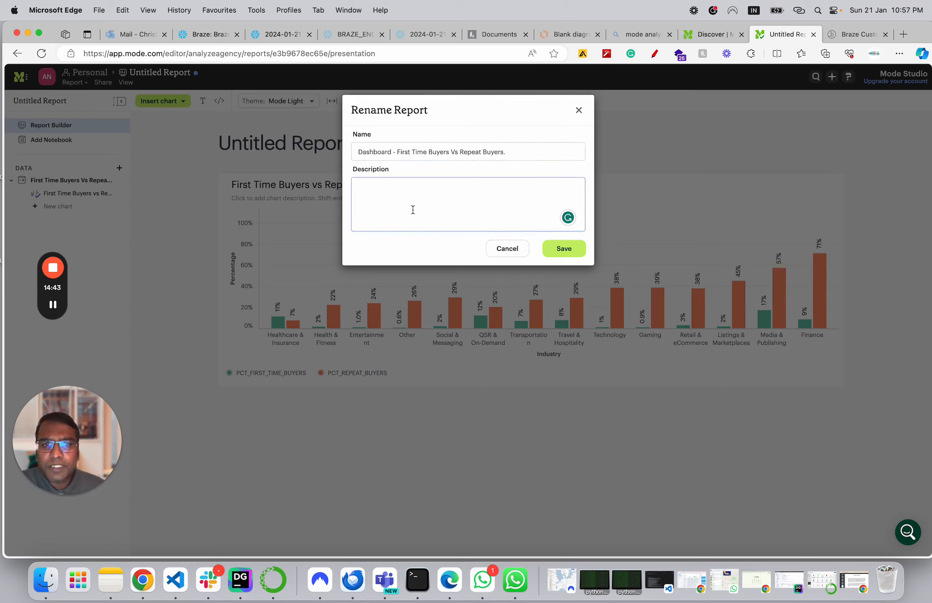
pyautogui.click(559, 253)
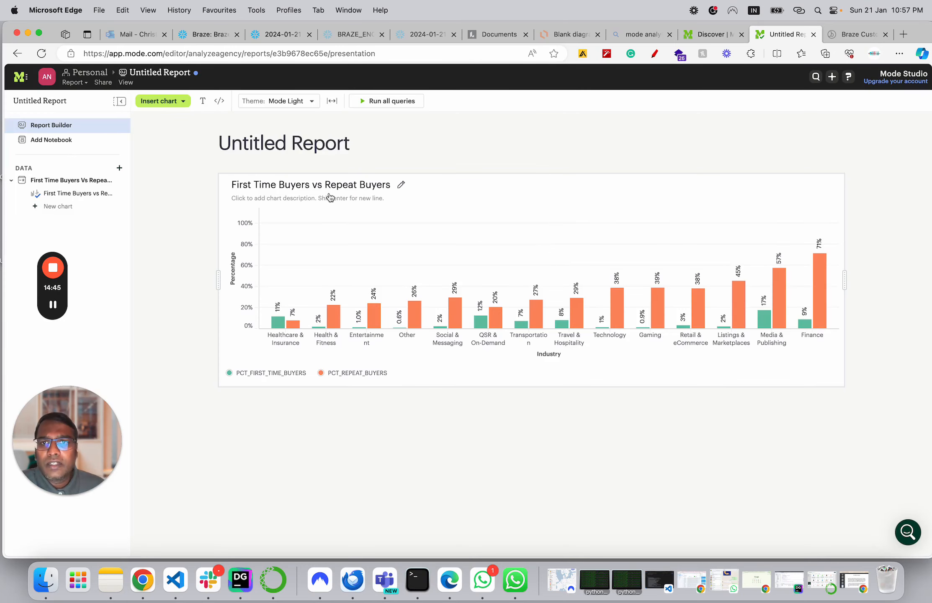
# Step: Try the Mode Subway and Mode Dark themes on the report, and return to Mode Light
pyautogui.click(308, 106)
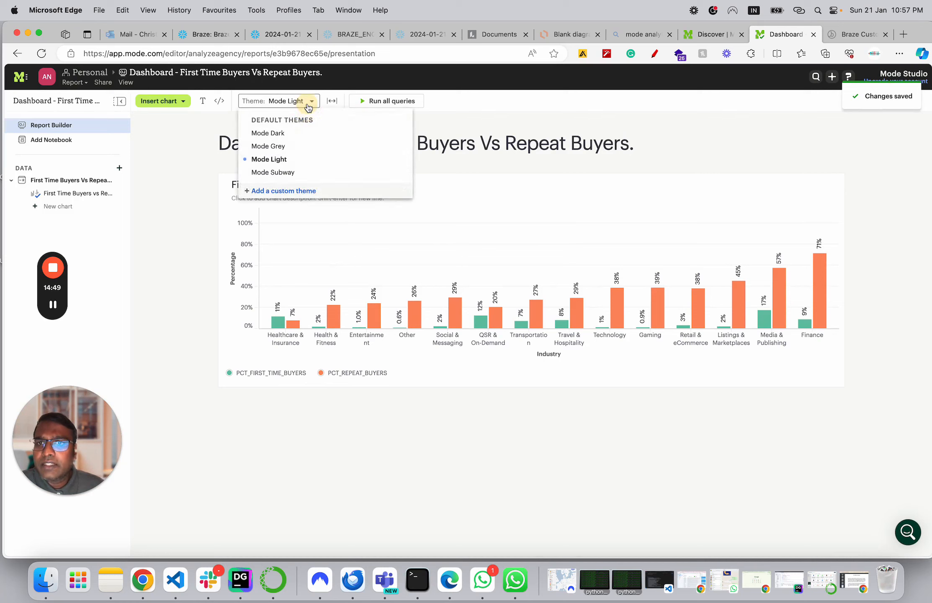
pyautogui.click(292, 173)
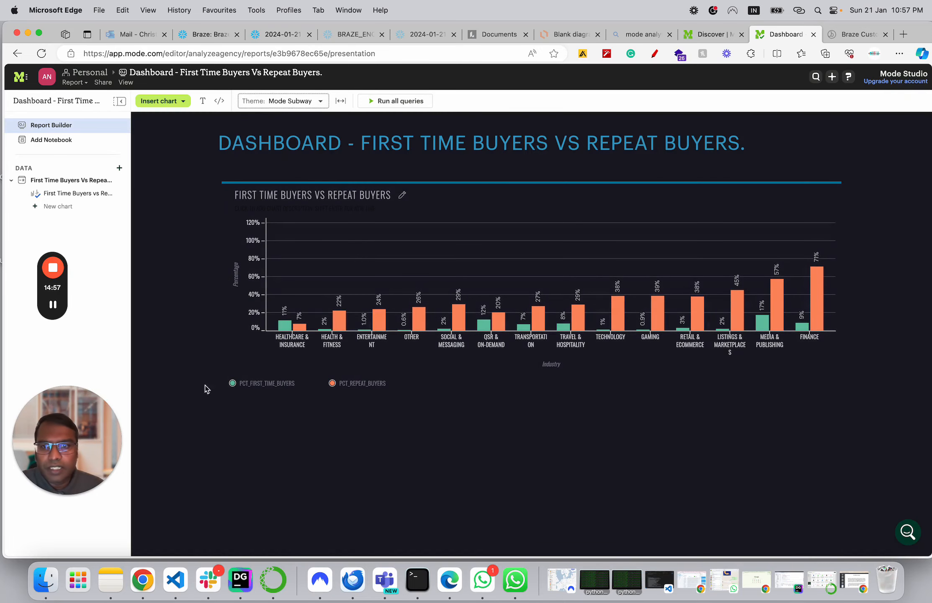
pyautogui.click(289, 104)
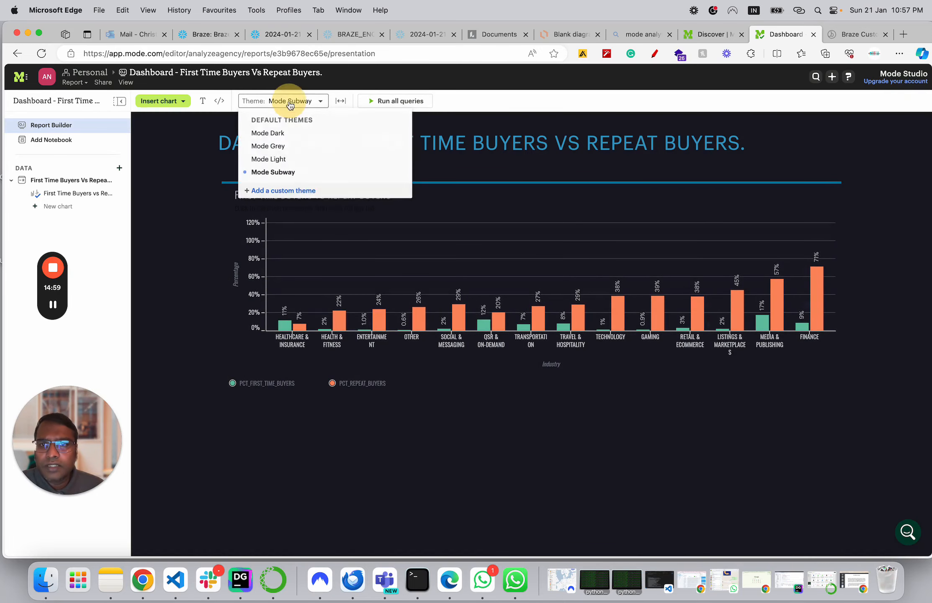
pyautogui.click(270, 132)
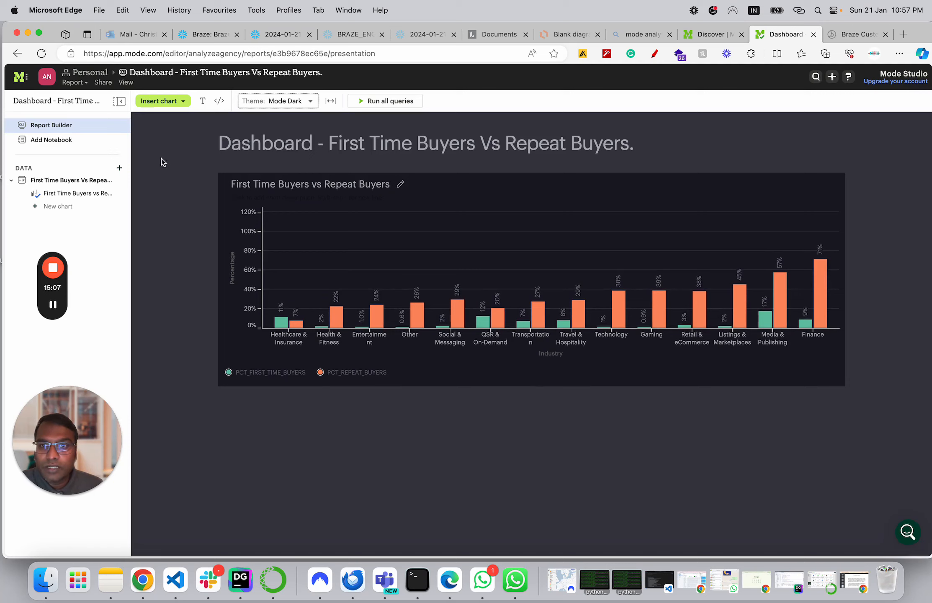
pyautogui.click(275, 102)
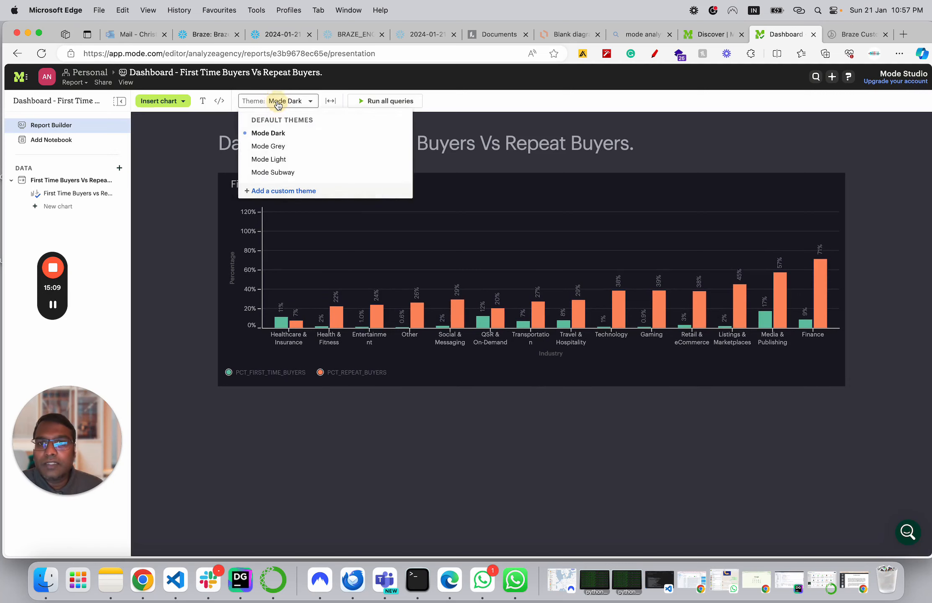
pyautogui.click(281, 160)
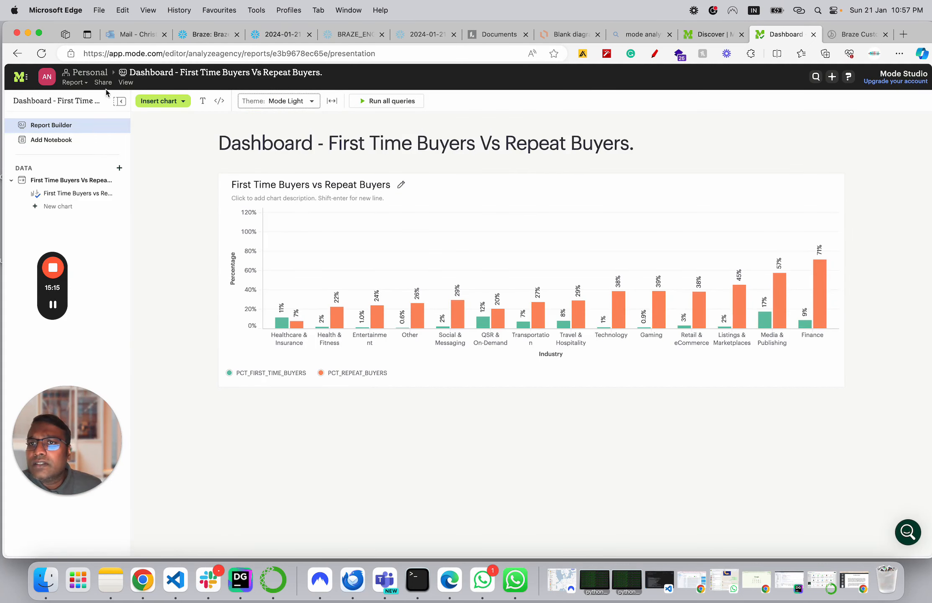
# Step: Open the report in its view mode and examine the chart of first-time versus repeat buyers by industry
pyautogui.click(74, 82)
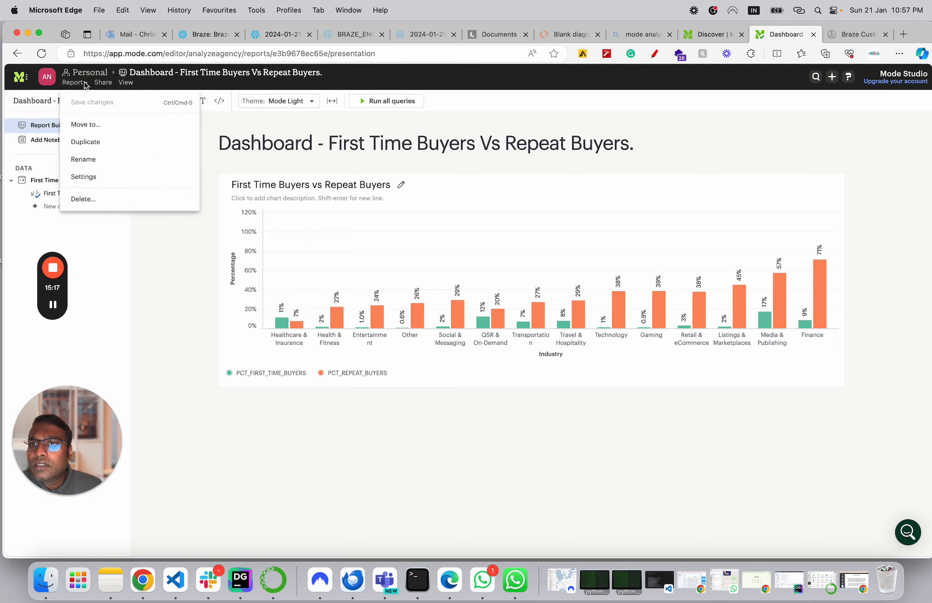
pyautogui.click(126, 82)
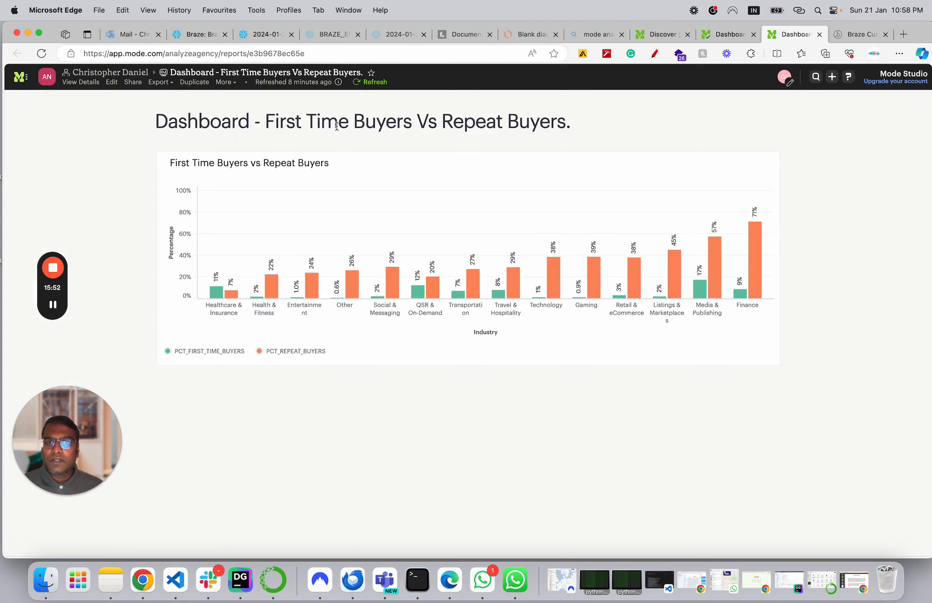
pyautogui.moveTo(755, 248)
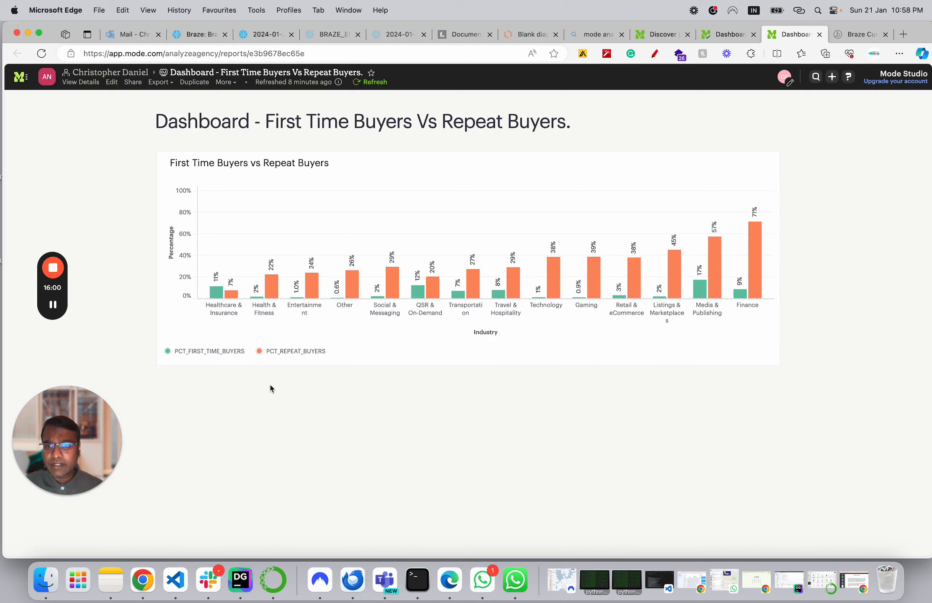
pyautogui.moveTo(58, 268)
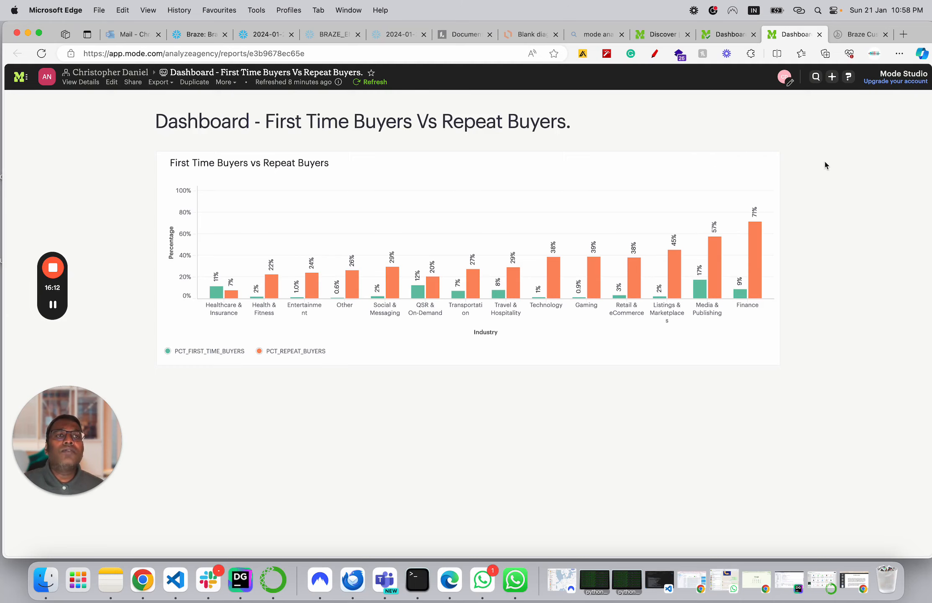
# Step: Open the analyze.agency website in a new browser tab and collapse its WhatsApp chat box
pyautogui.click(902, 36)
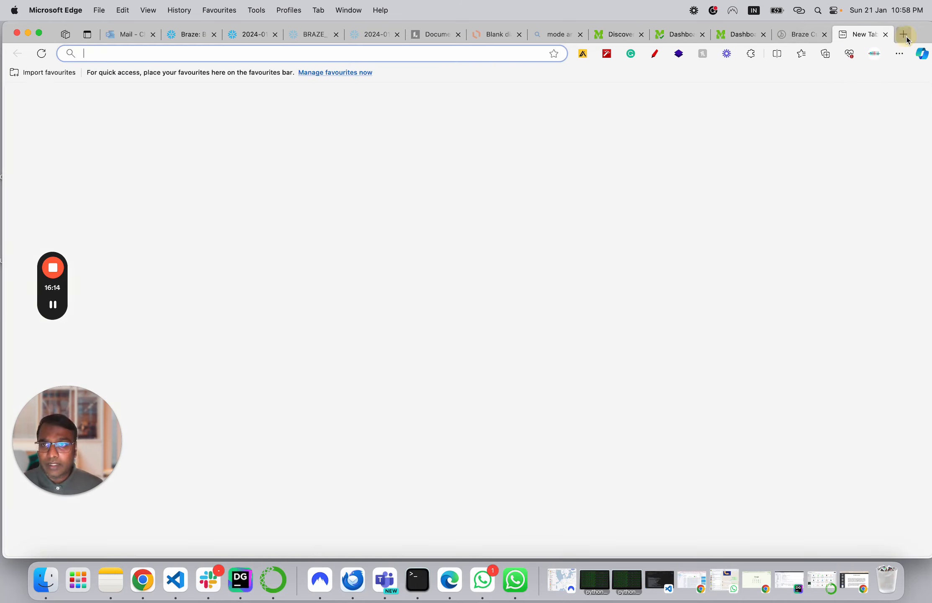
pyautogui.write('analyze.agency')
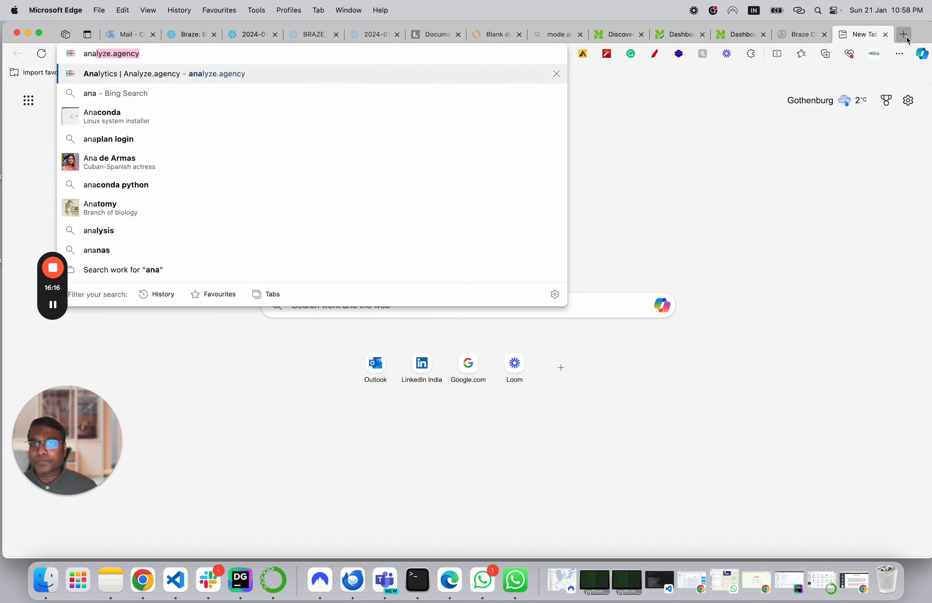
pyautogui.press('Return')
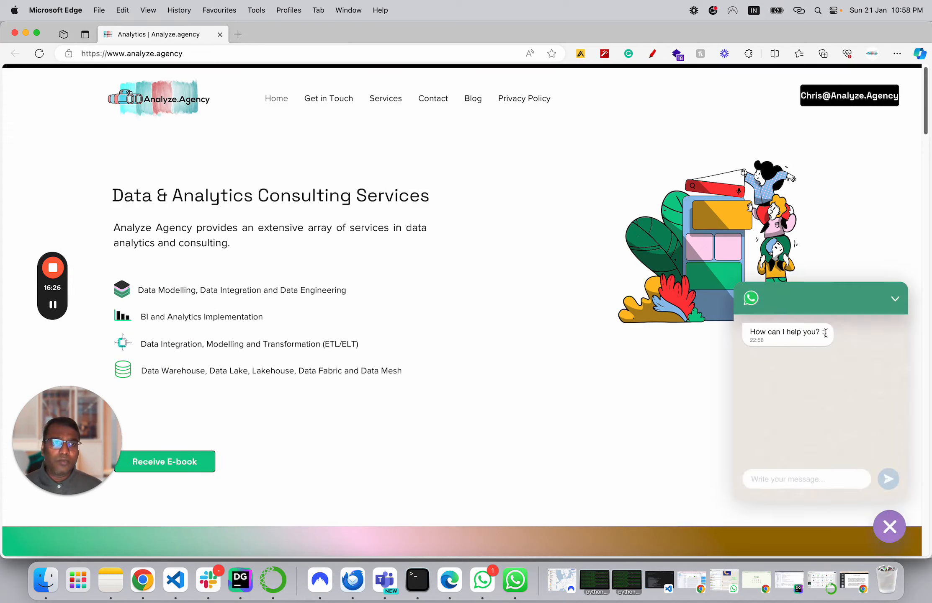
pyautogui.click(895, 300)
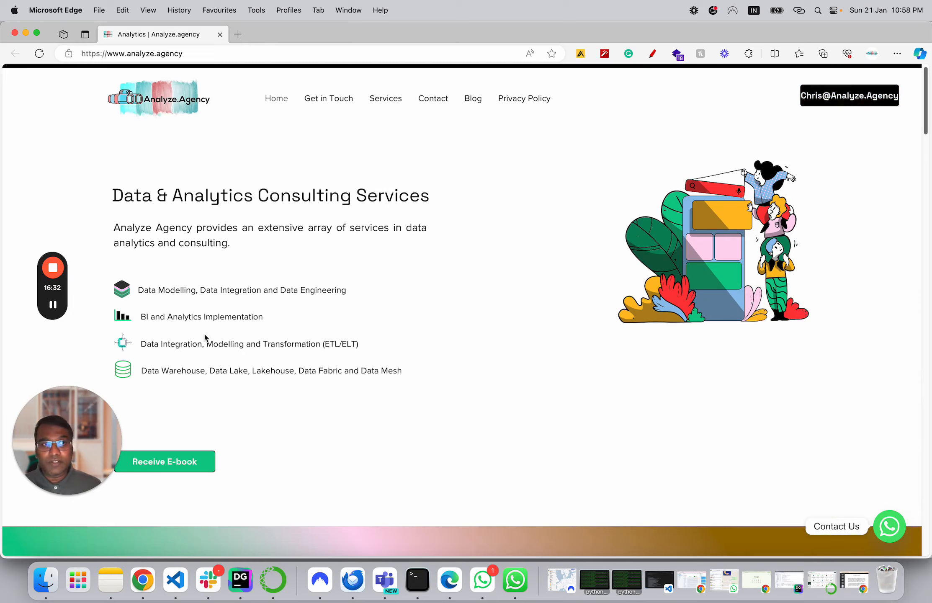
pyautogui.moveTo(58, 287)
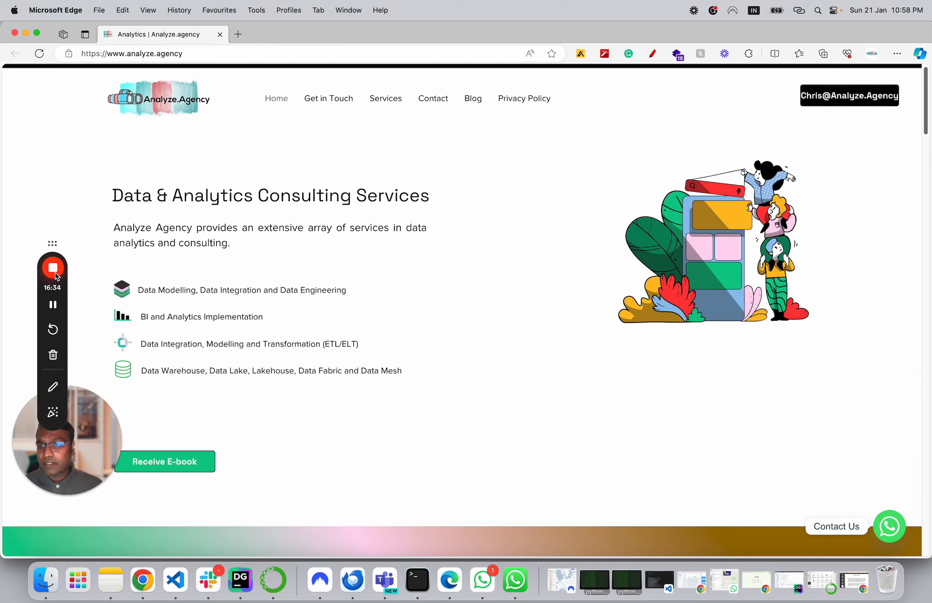